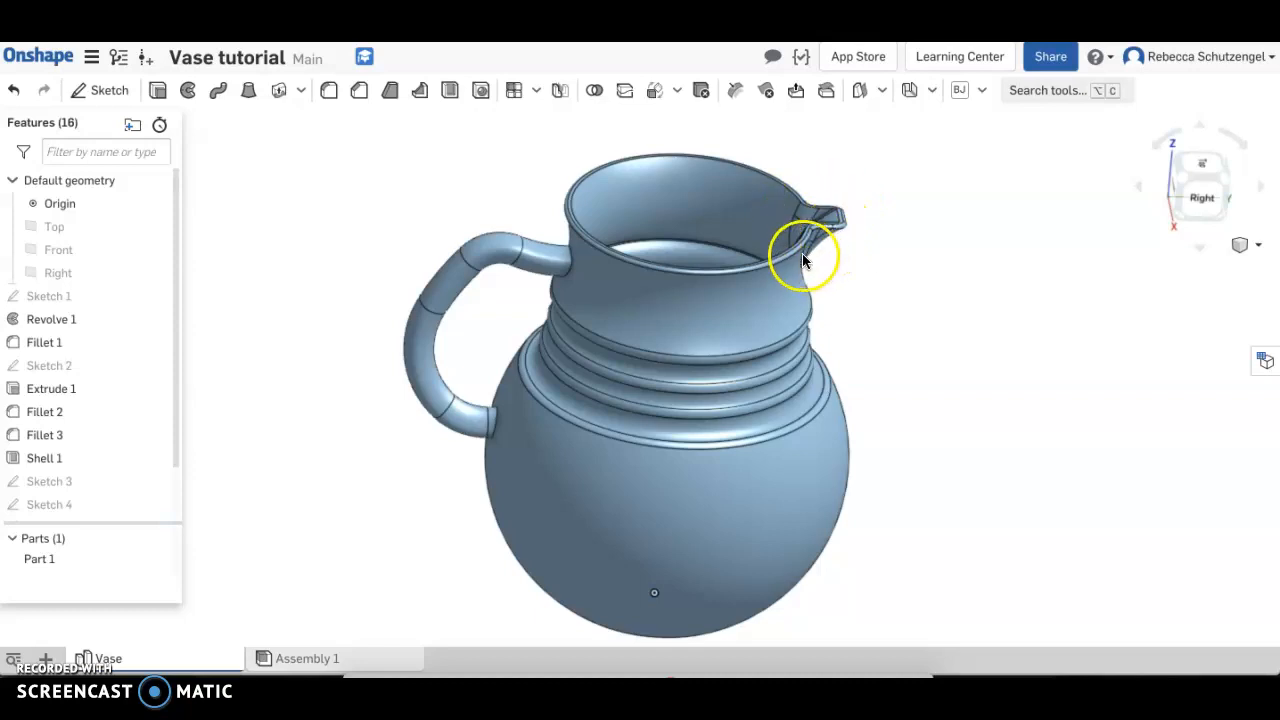
right_click_drag(717, 329, 717, 373)
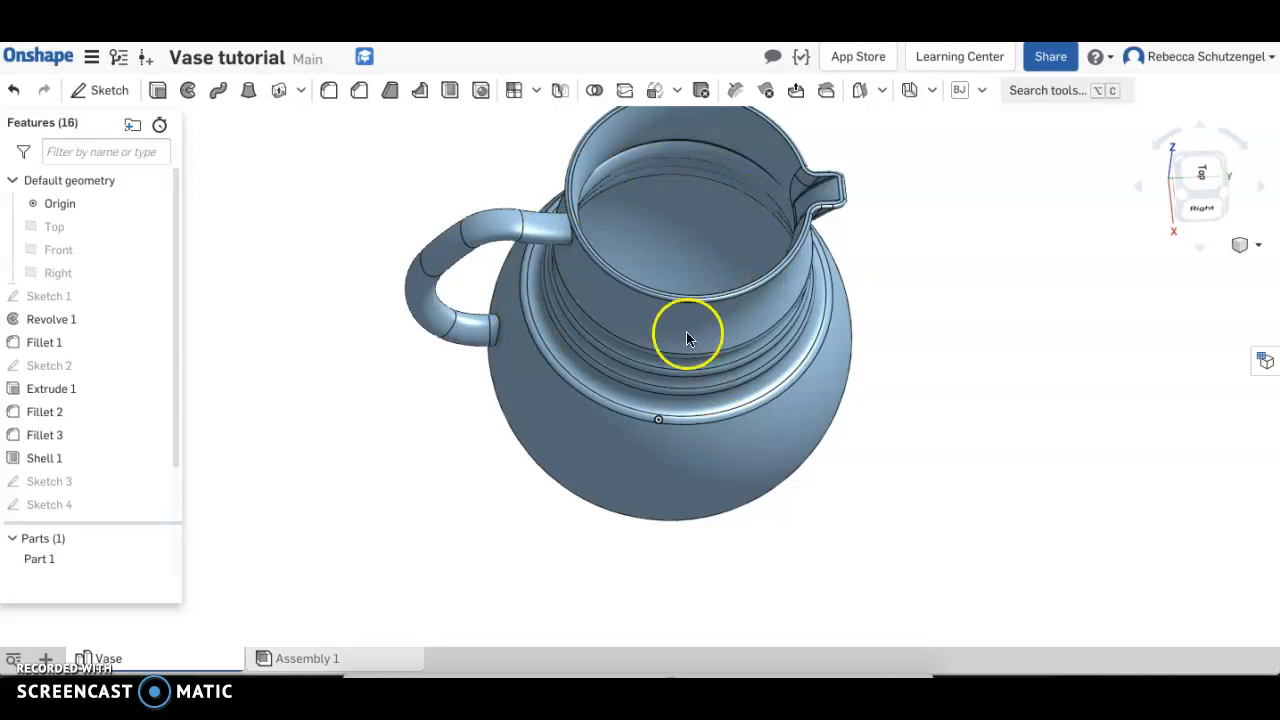
middle_click_drag(669, 379, 651, 432)
right_click_drag(694, 459, 695, 434)
middle_click_drag(831, 463, 856, 426)
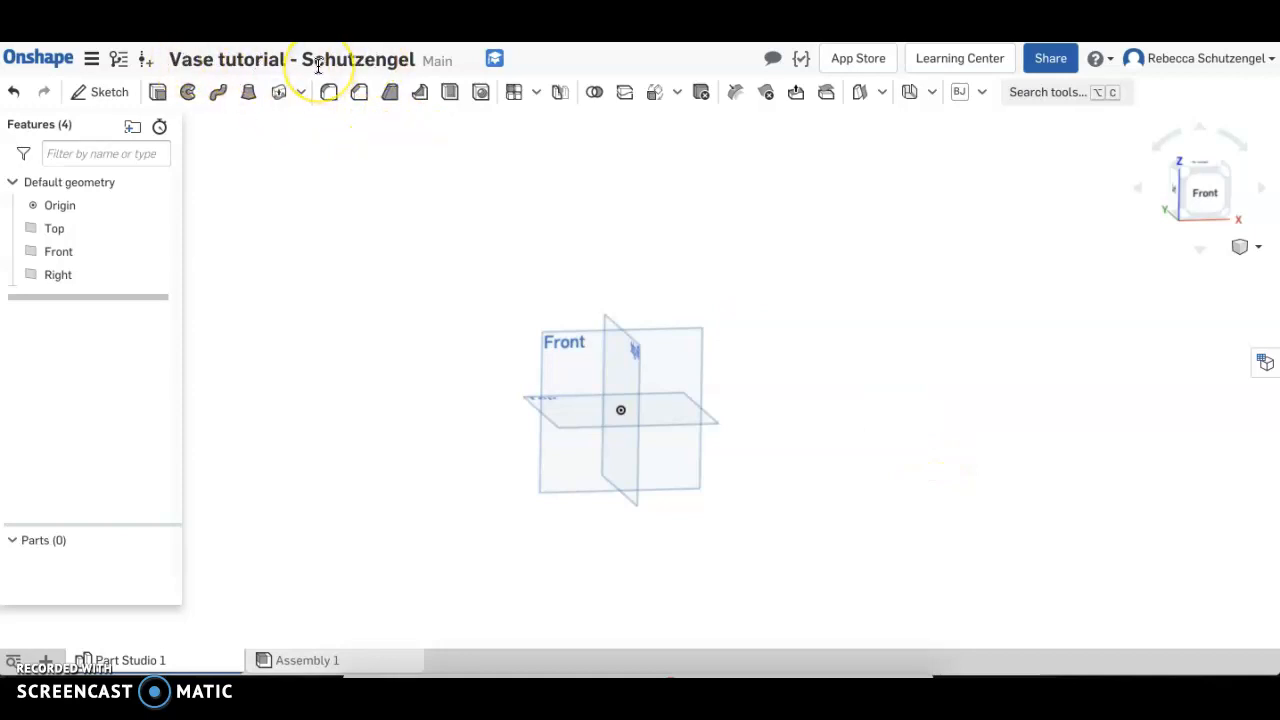
Start a sketch on the Front plane, hide the default planes and view the sketch from the front
left_click(90, 258)
left_click(51, 257)
left_click(86, 92)
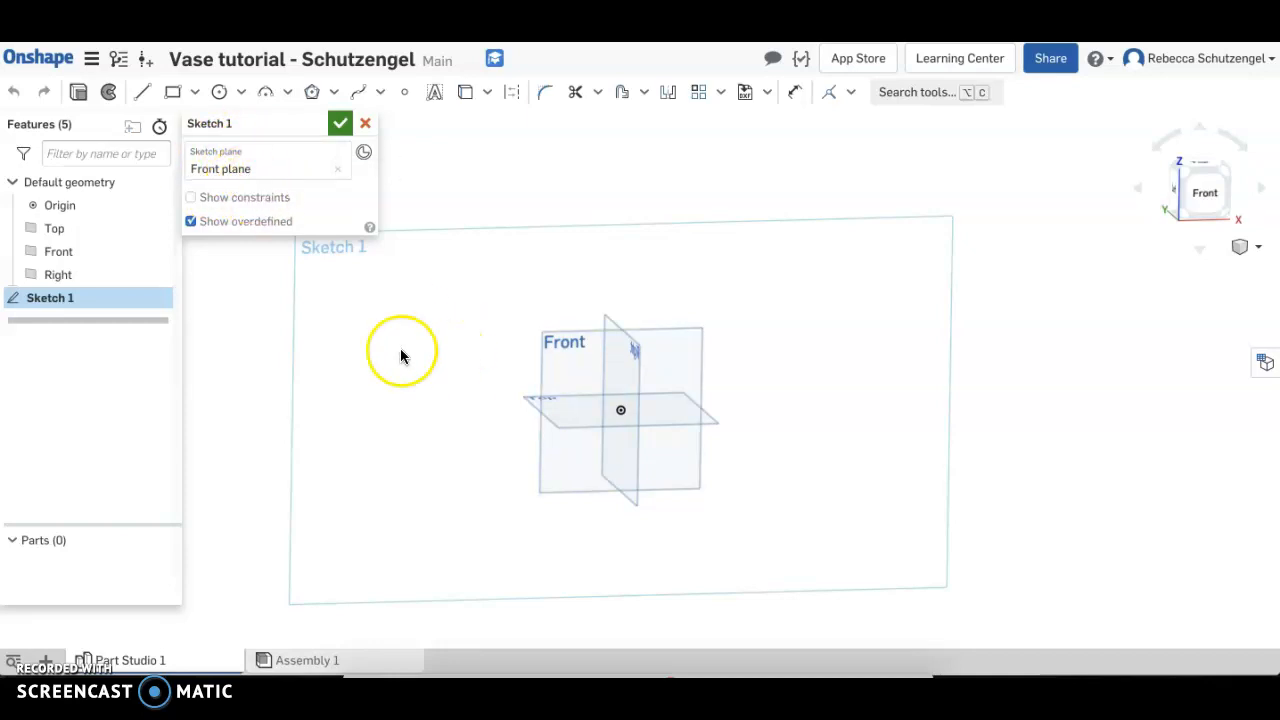
key("p")
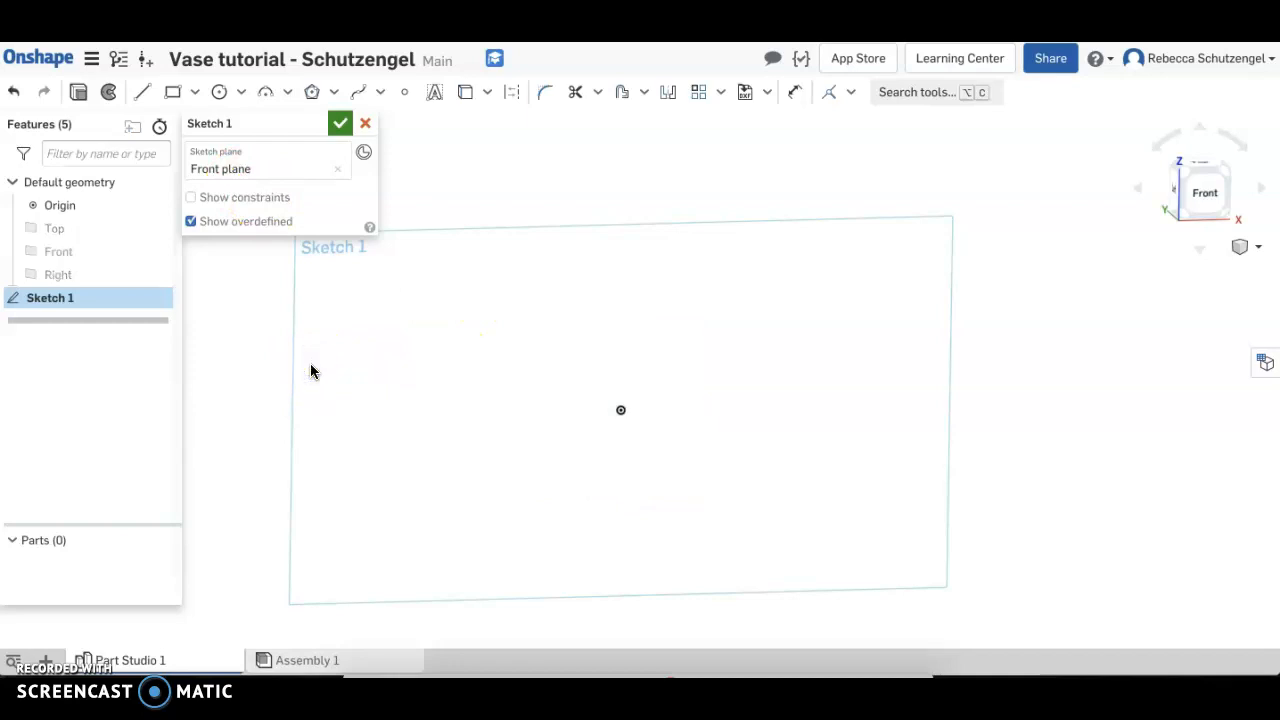
left_click(1207, 195)
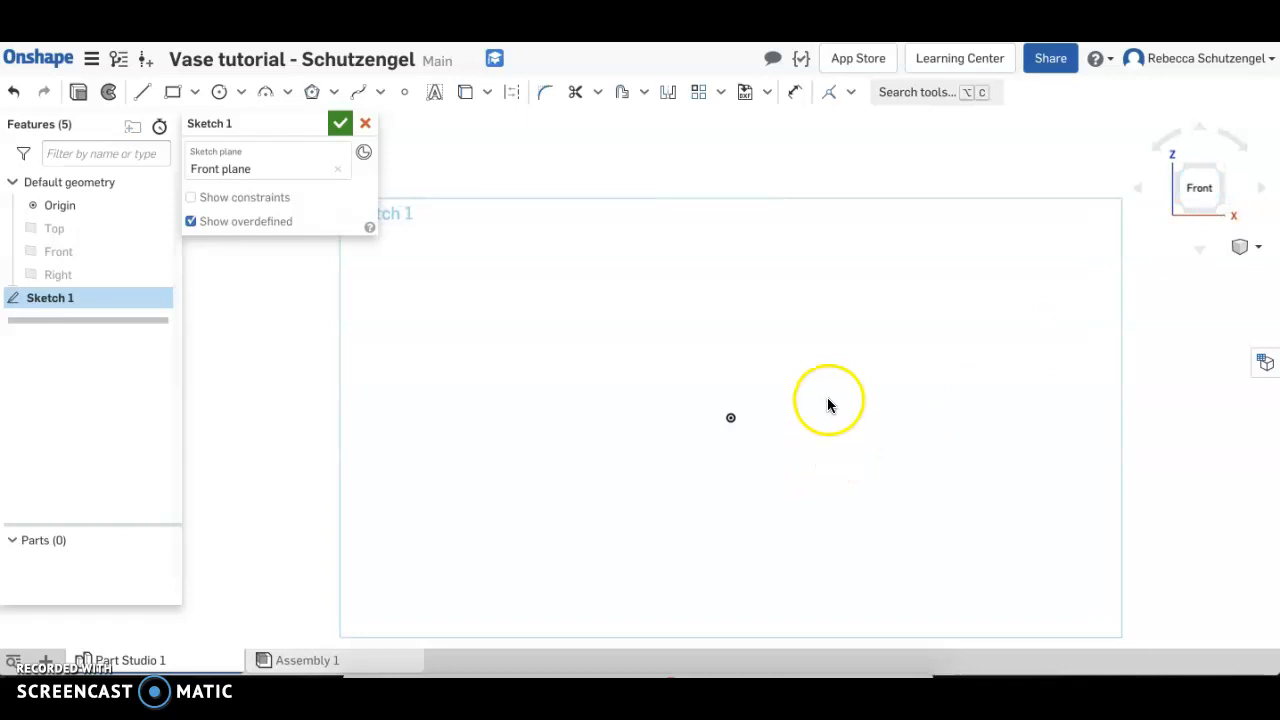
middle_click_drag(909, 346, 823, 415)
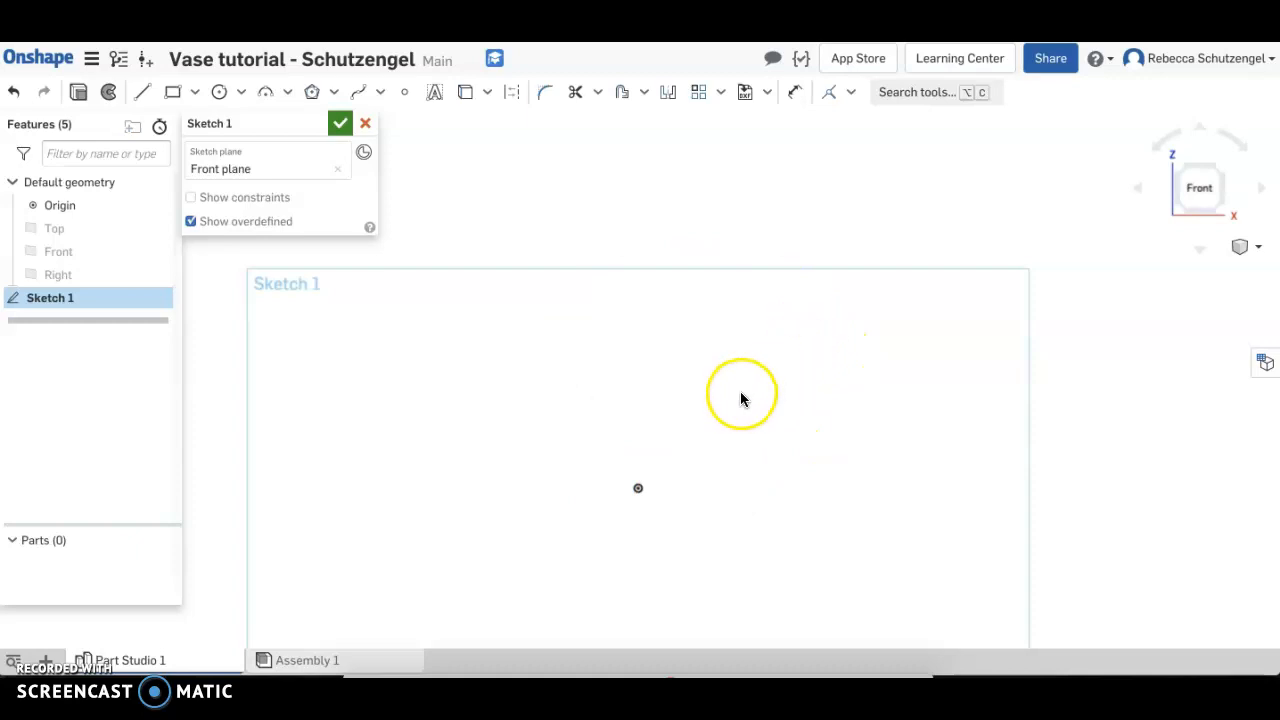
Sketch a horizontal line about 5 in long and a vertical line upward, both from the origin, plus a top horizontal line about 7.7 in long
left_click(143, 91)
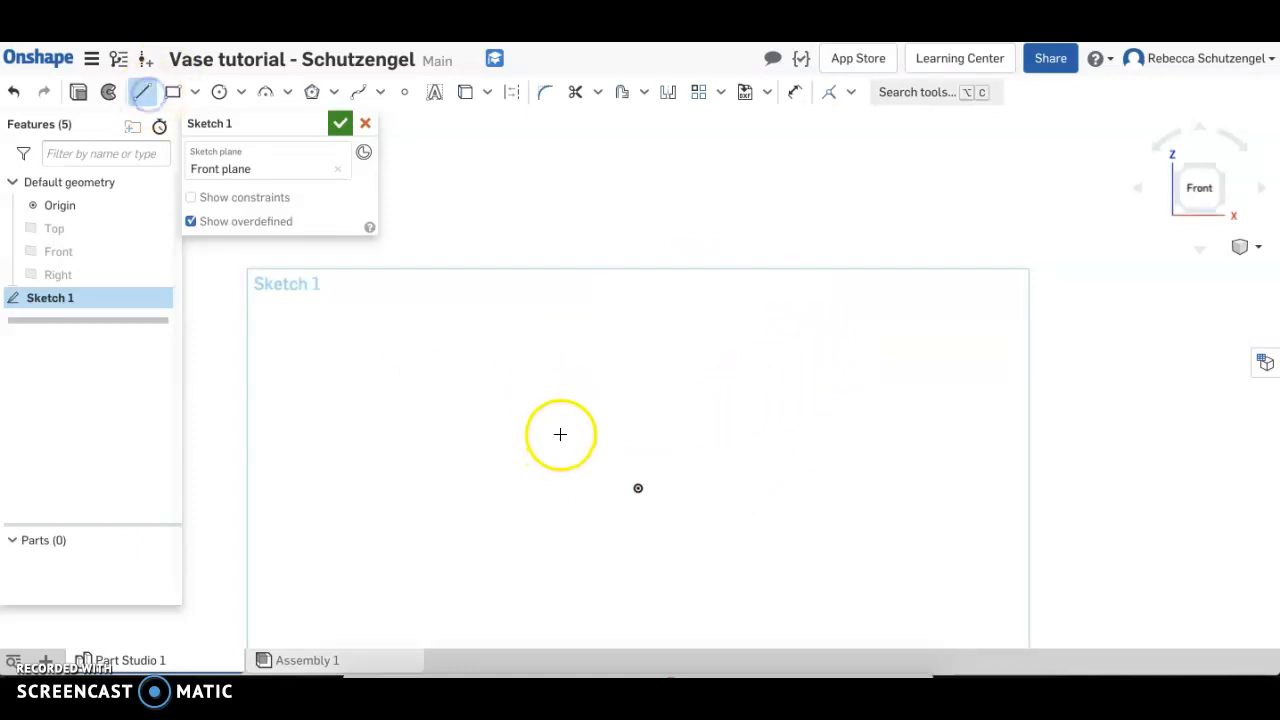
left_click(635, 487)
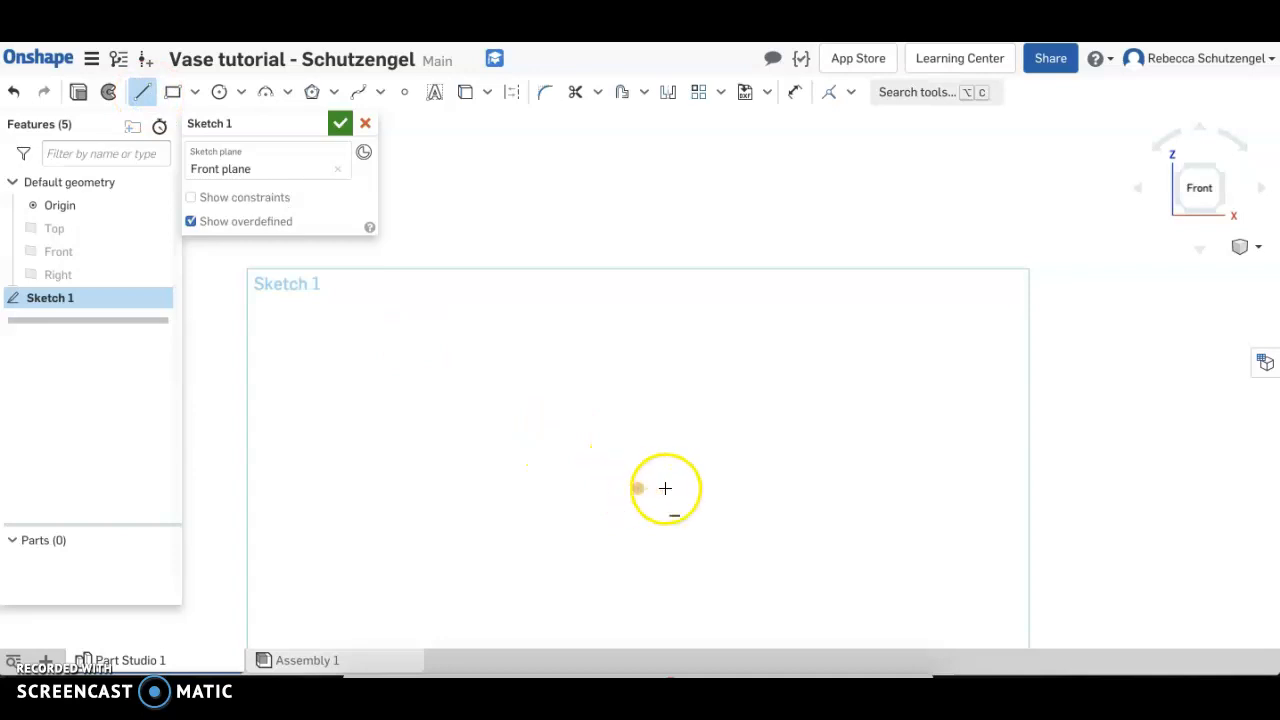
left_click(797, 487)
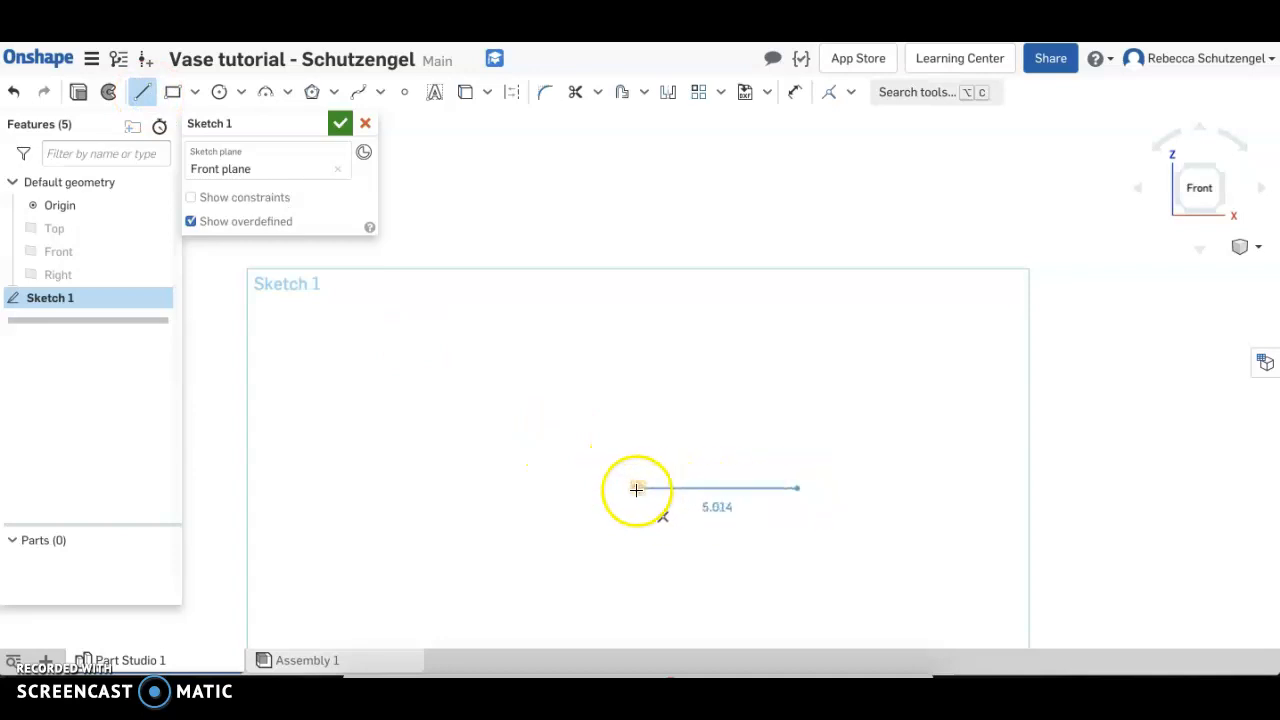
left_click(638, 487)
left_click(638, 132)
left_click(881, 133)
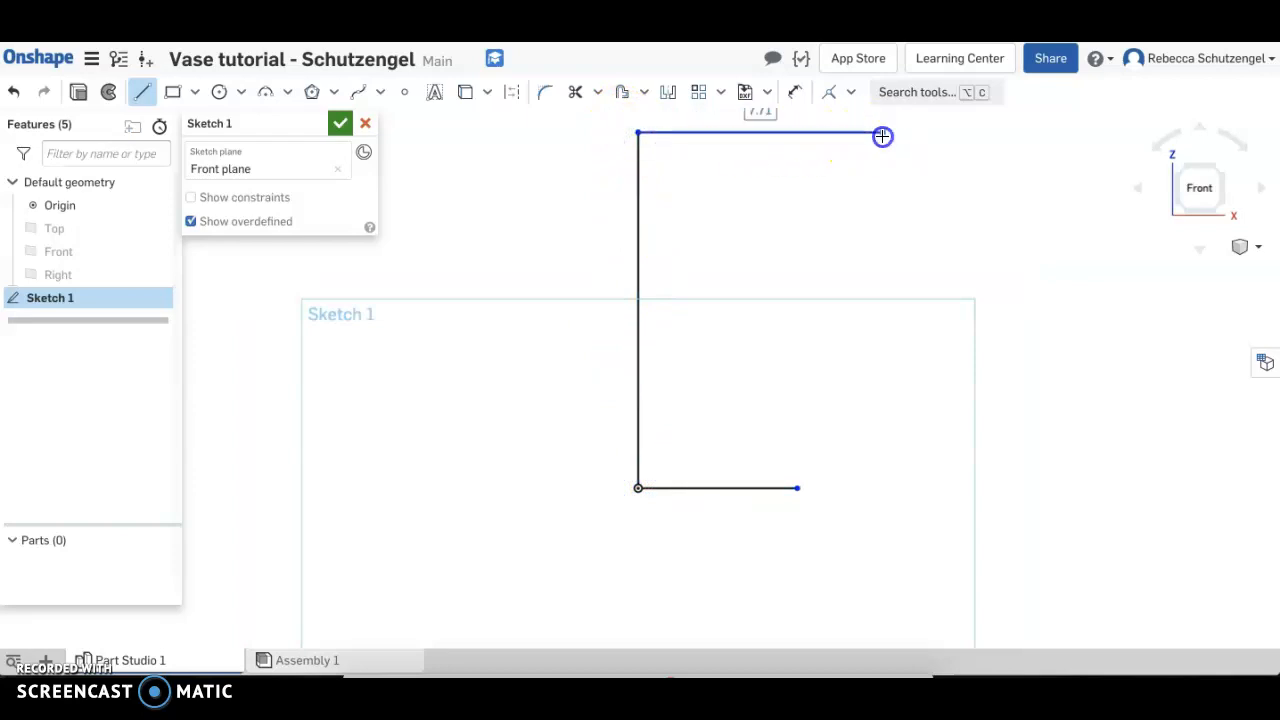
key("Escape")
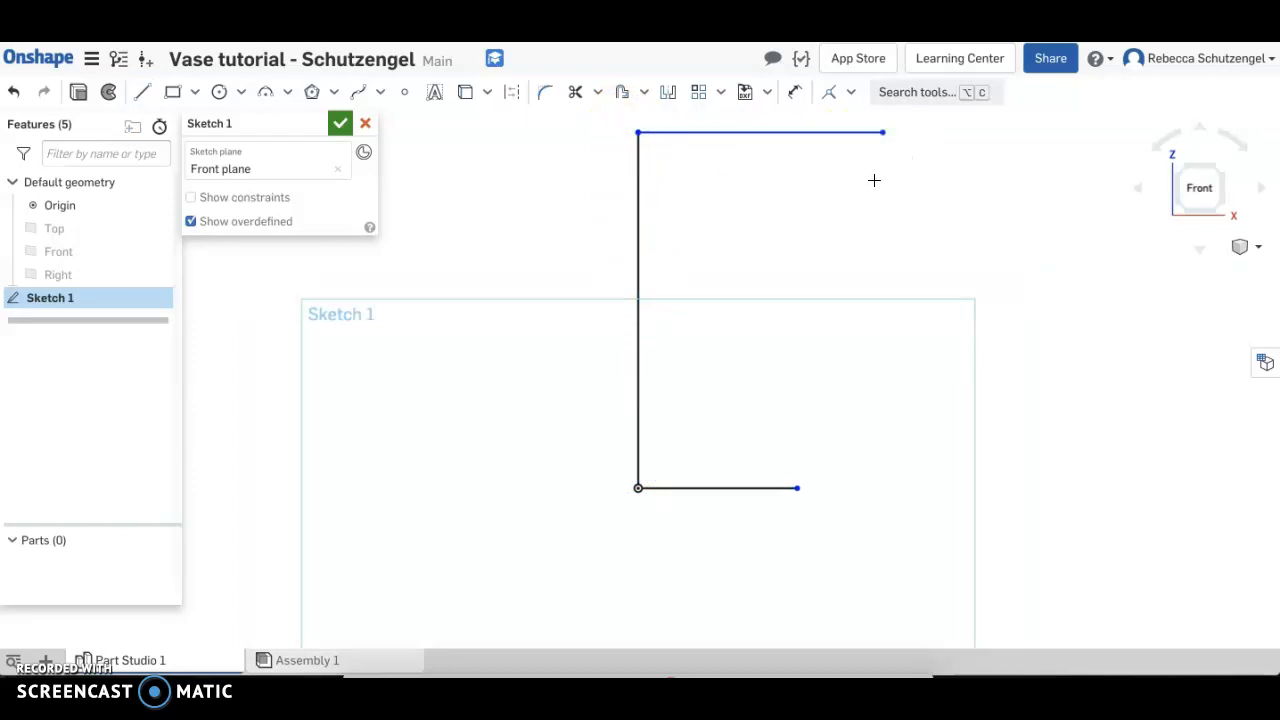
Dimension the vertical line's length as 15 in
scroll(874, 180, "down", 1)
middle_click_drag(874, 180, 803, 232)
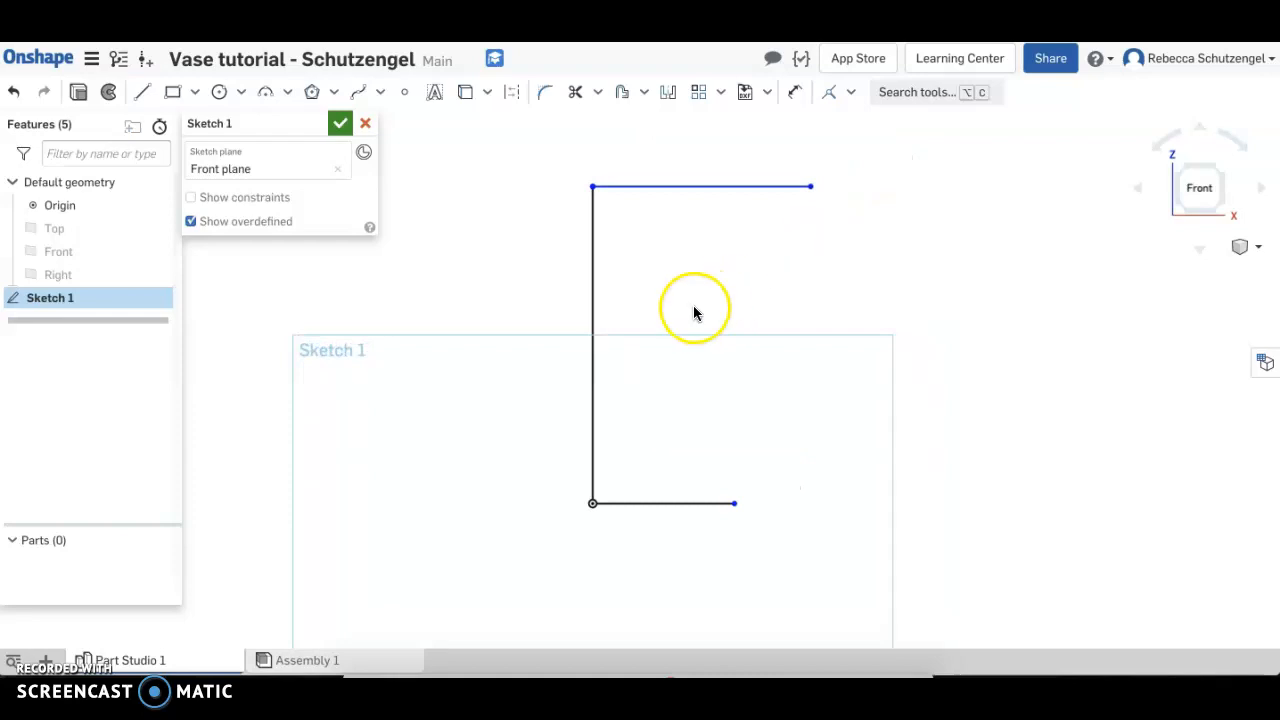
key("d")
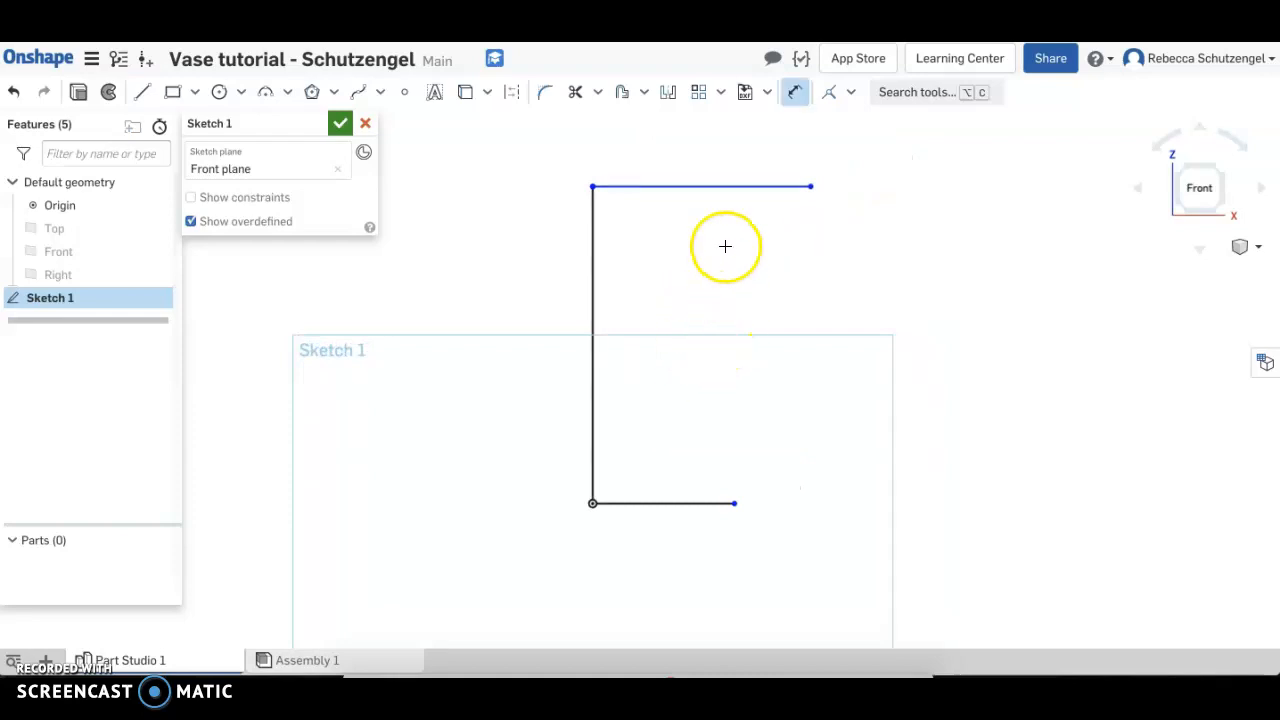
left_click(592, 310)
left_click(529, 319)
type("15")
key("Return")
Dimension the bottom horizontal line's length as 3.25 in
scroll(612, 319, "down", 1)
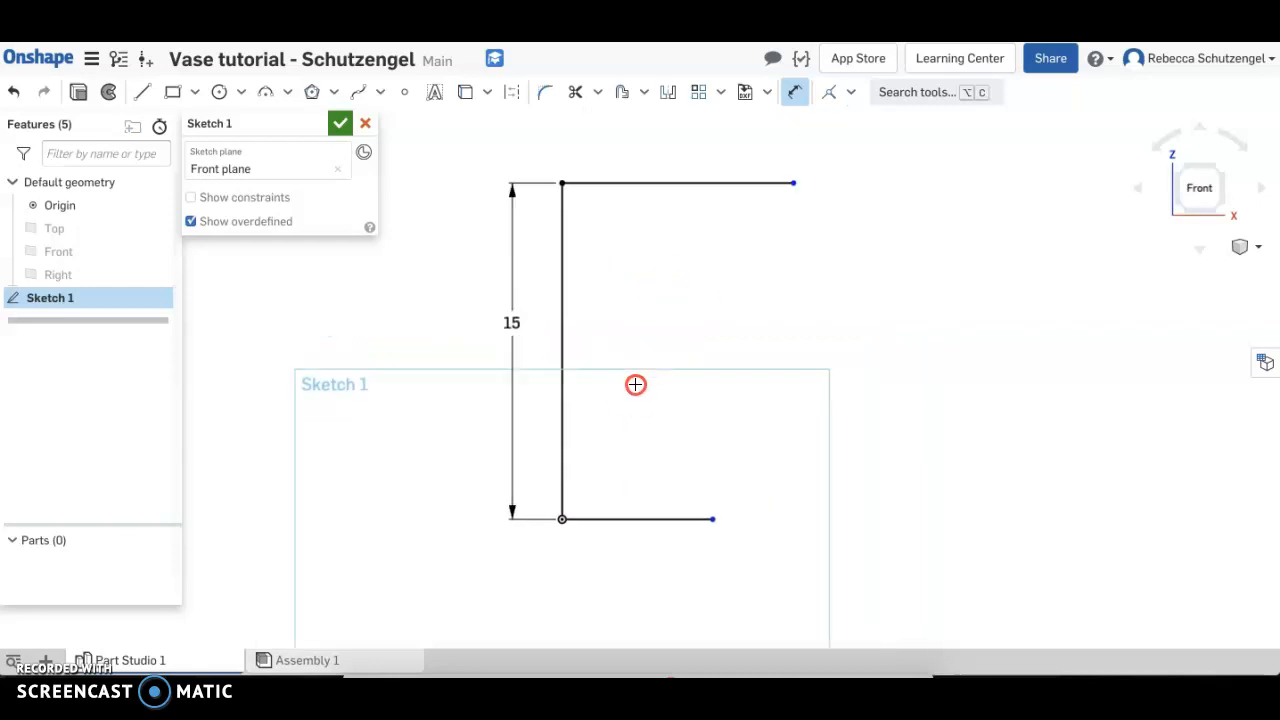
left_click(619, 549)
left_click(613, 580)
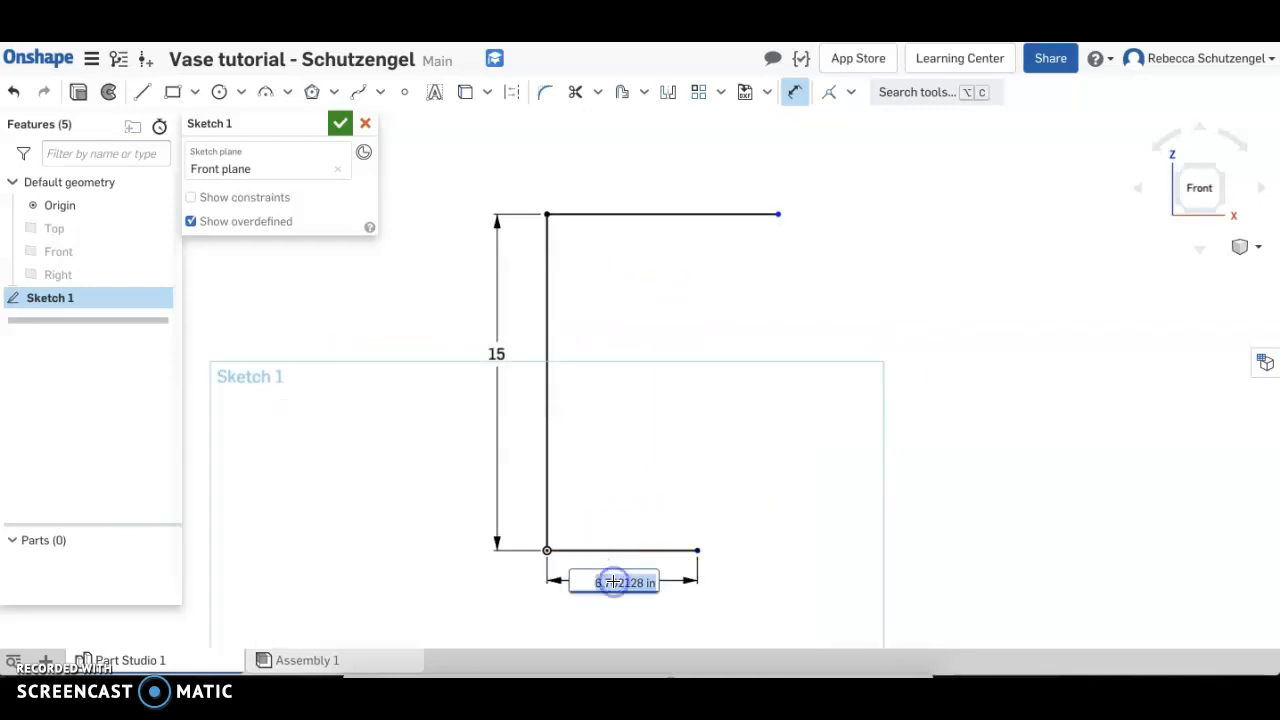
type("3.25")
key("Return")
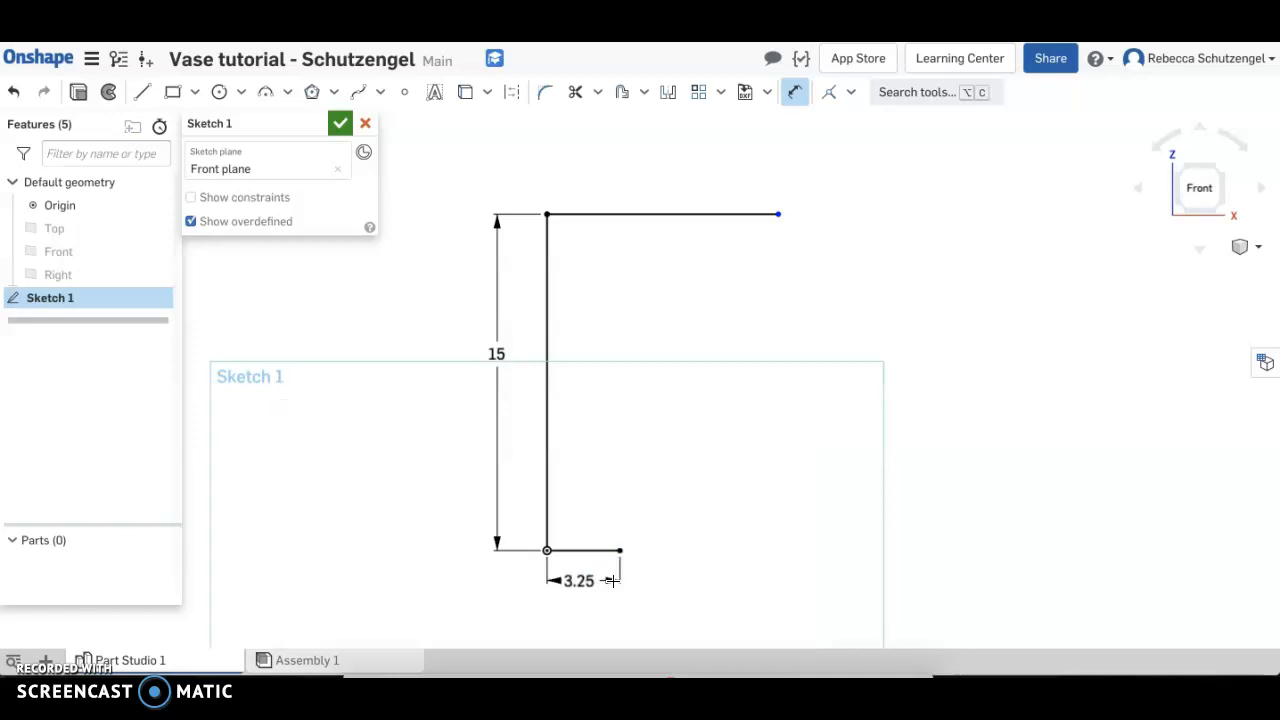
Dimension the top horizontal line's length as 4.375 in and leave the Dimension tool
left_click(644, 213)
left_click(607, 180)
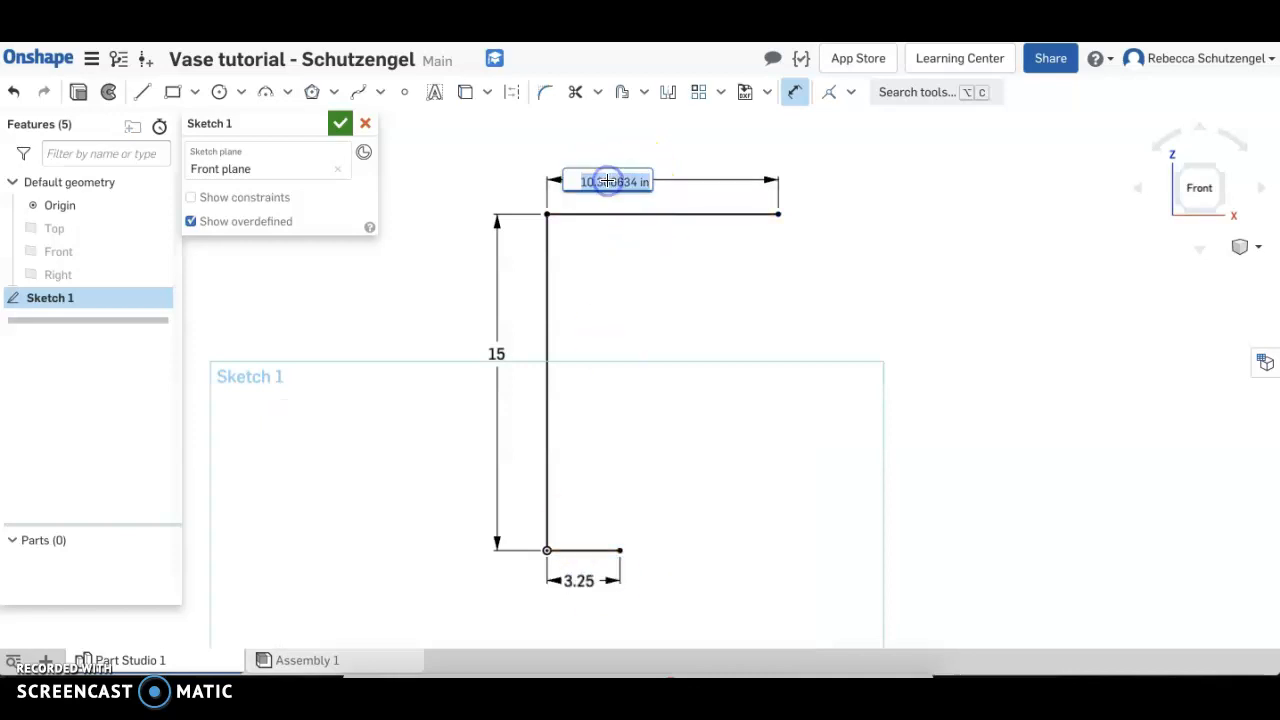
type("4.375")
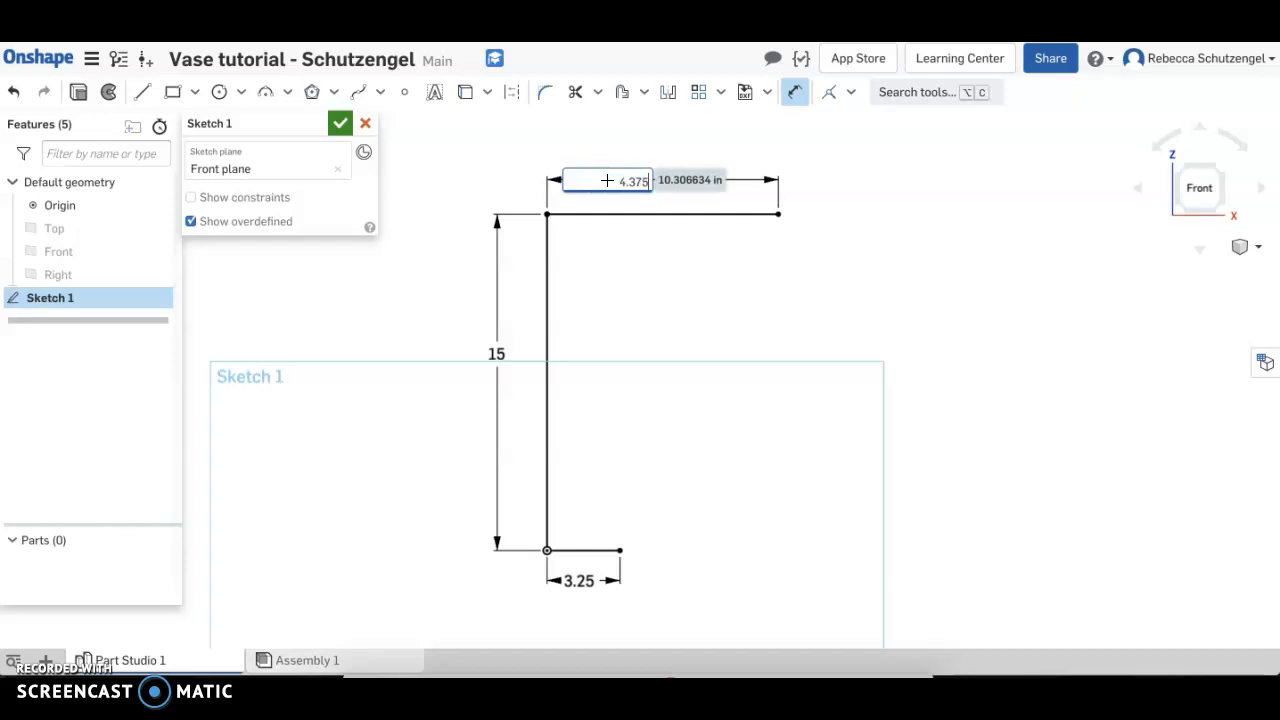
key("Return")
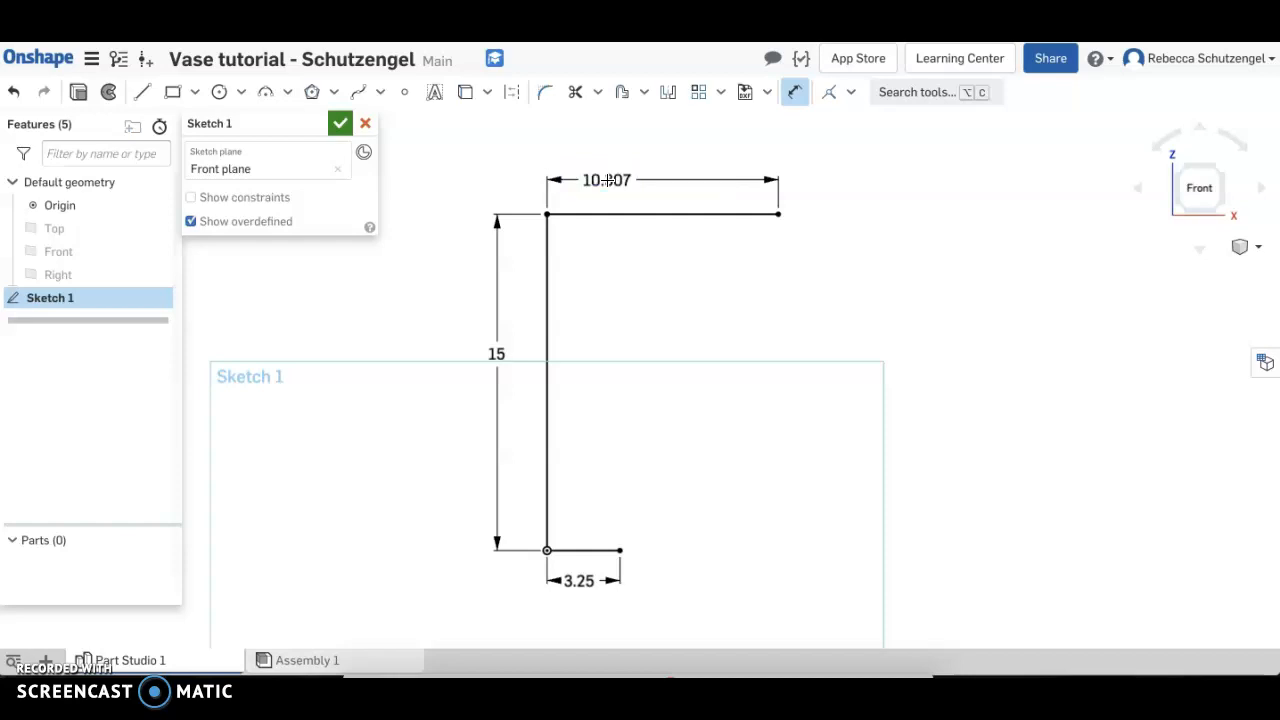
left_click(797, 94)
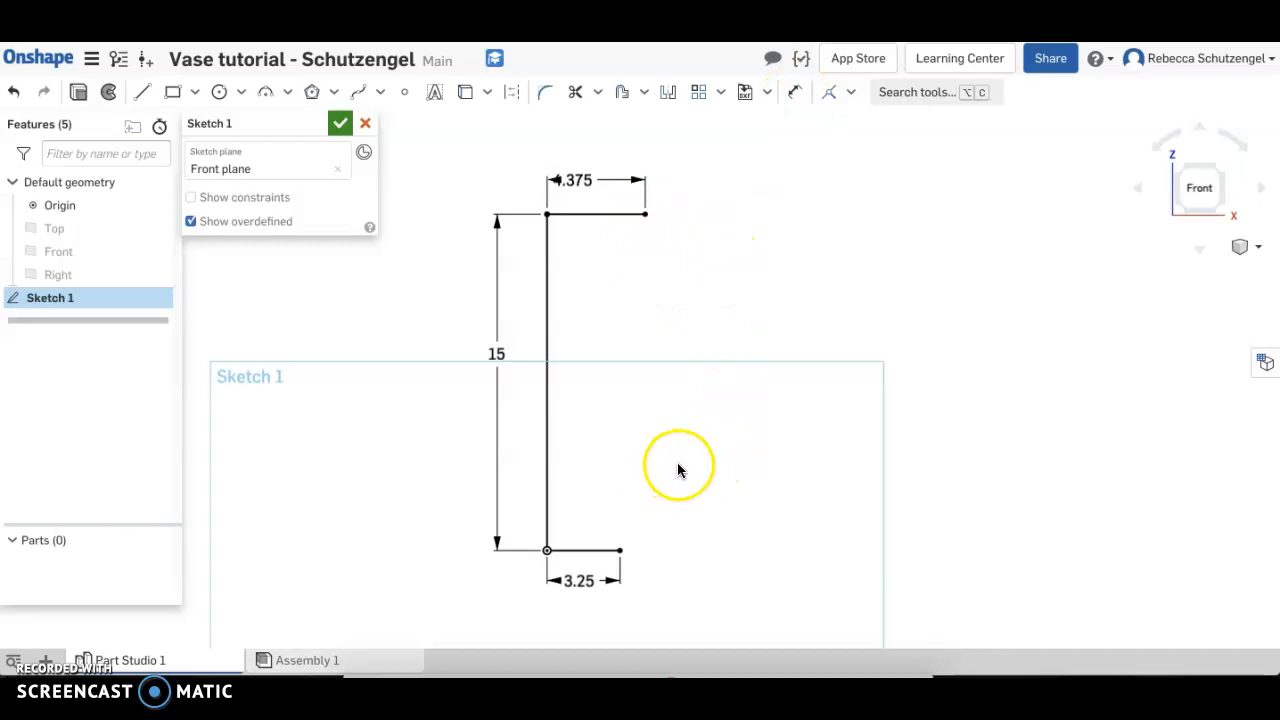
Draw an inward-curving three-point arc descending from the top line's free end to form the vase neck
left_click(266, 94)
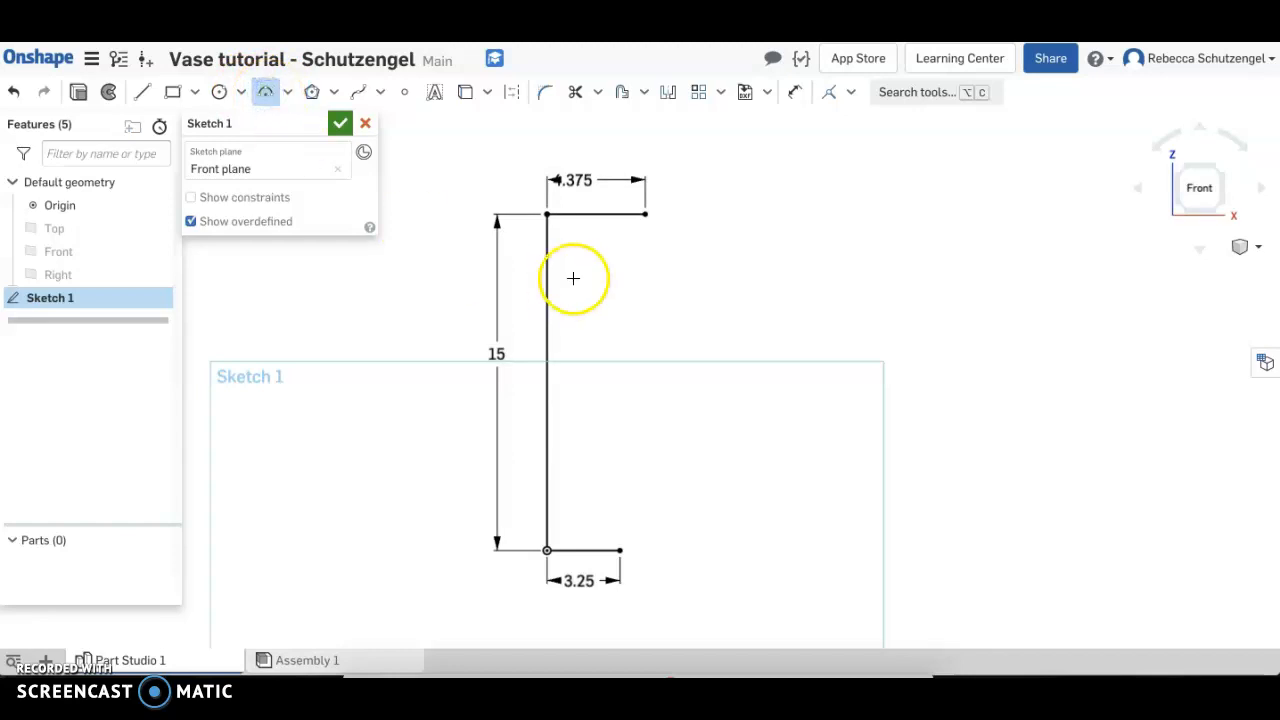
left_click(644, 215)
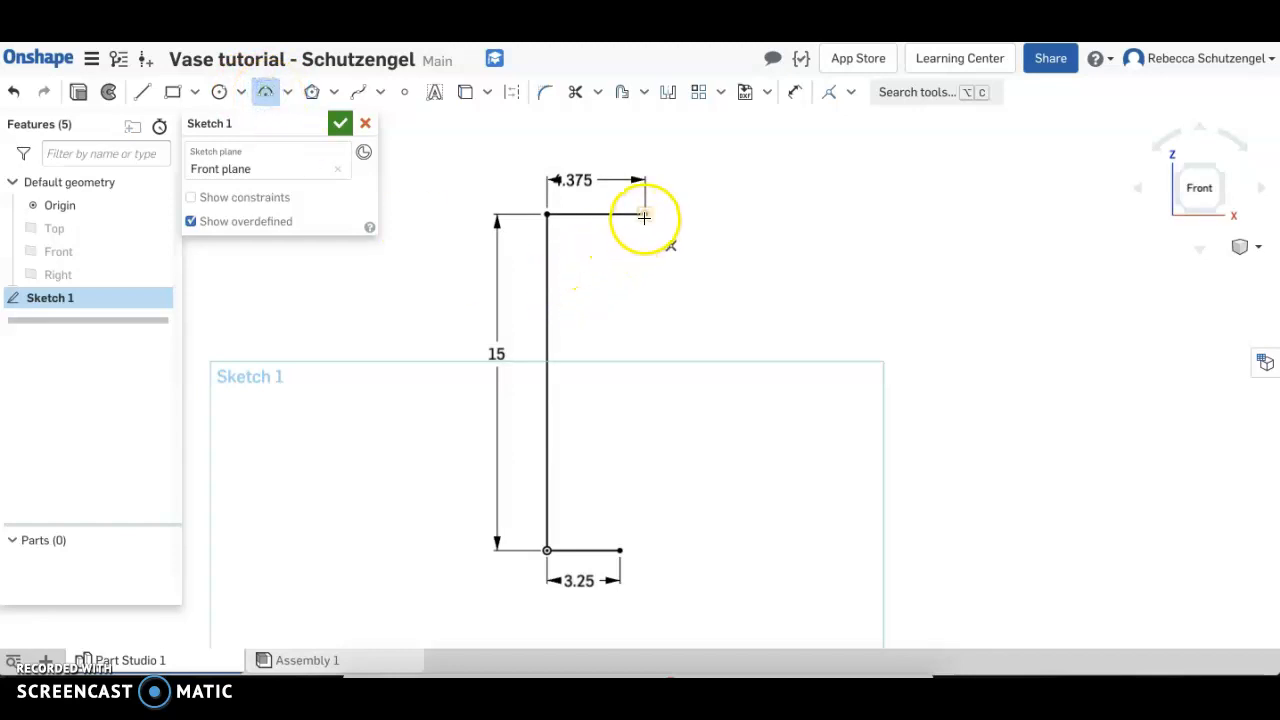
left_click(691, 304)
left_click(658, 274)
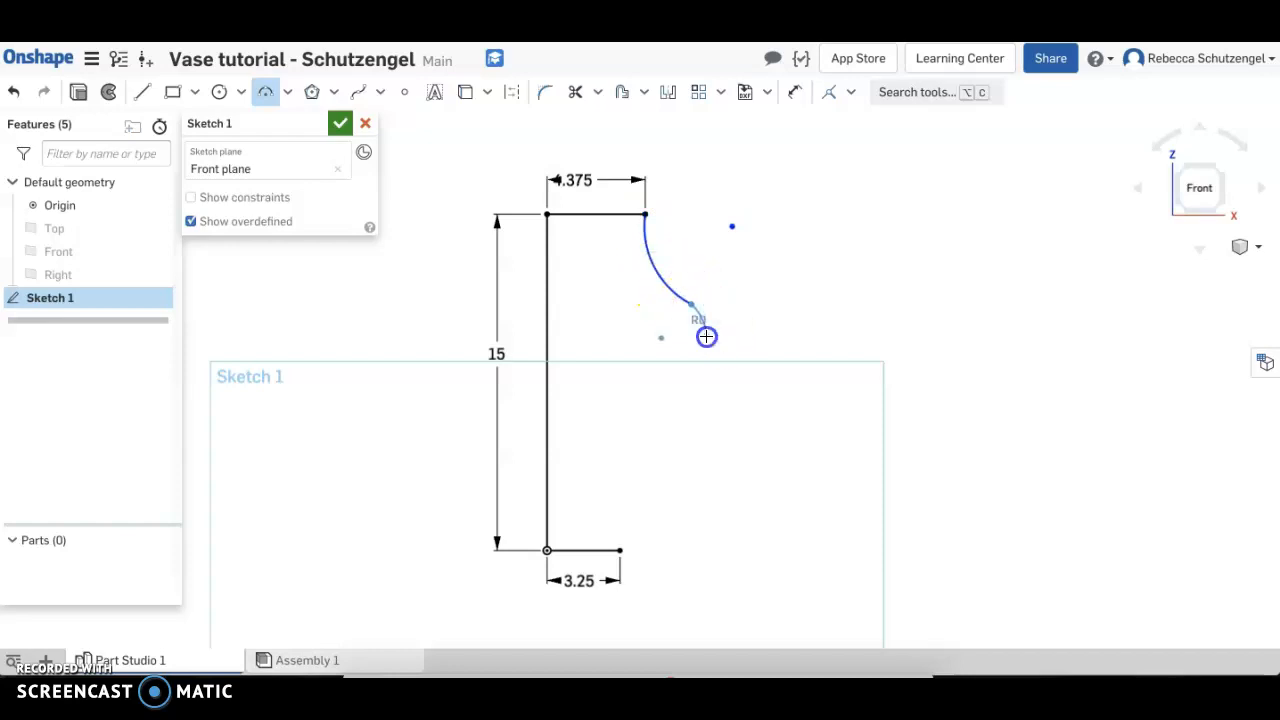
Add three small inward-curving arcs end to end below the neck arc
left_click(707, 337)
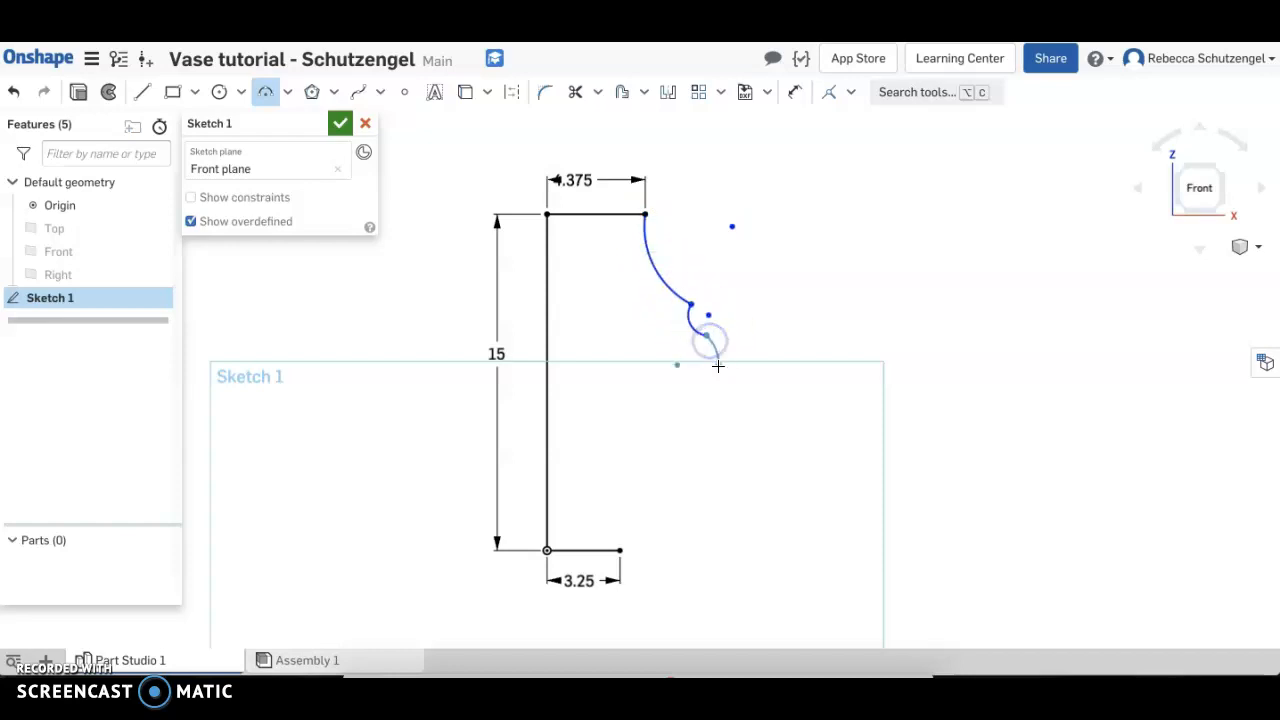
left_click(707, 359)
left_click(720, 367)
left_click(723, 394)
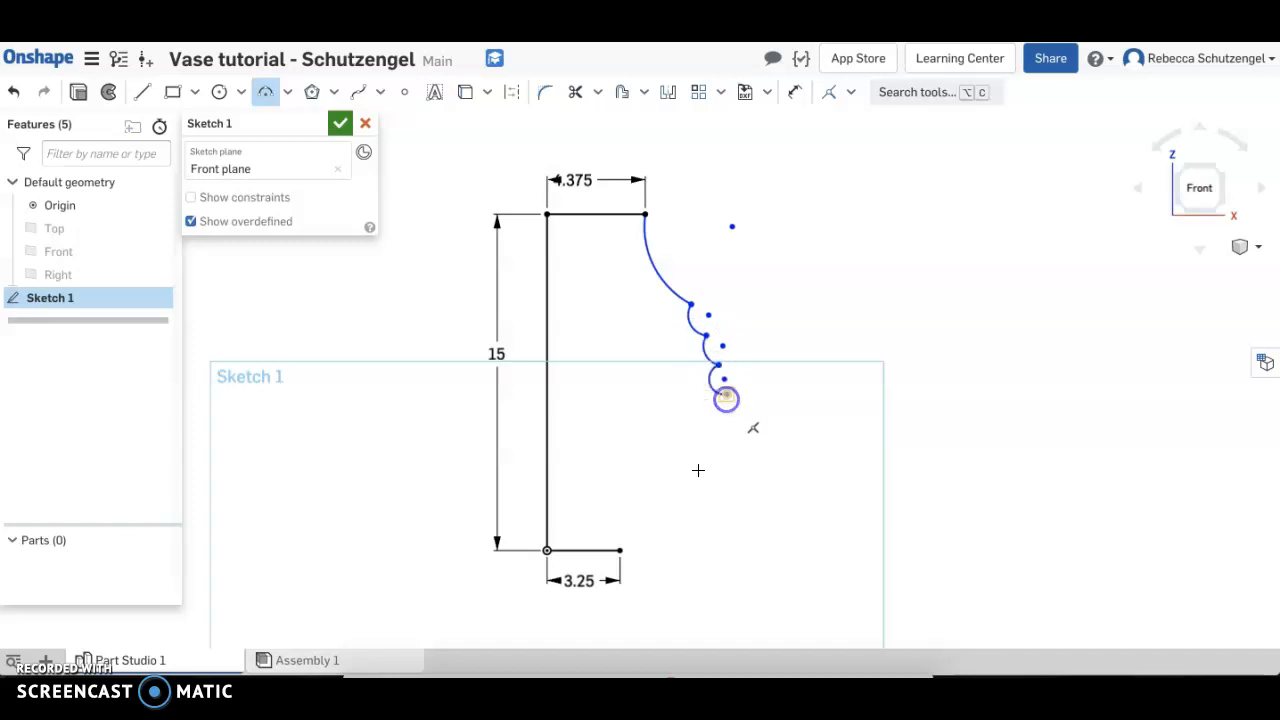
Close the profile with an outward-bulging arc of about 6.3 in radius from the last small arc to the bottom line's free end
left_click(625, 548)
left_click(661, 530)
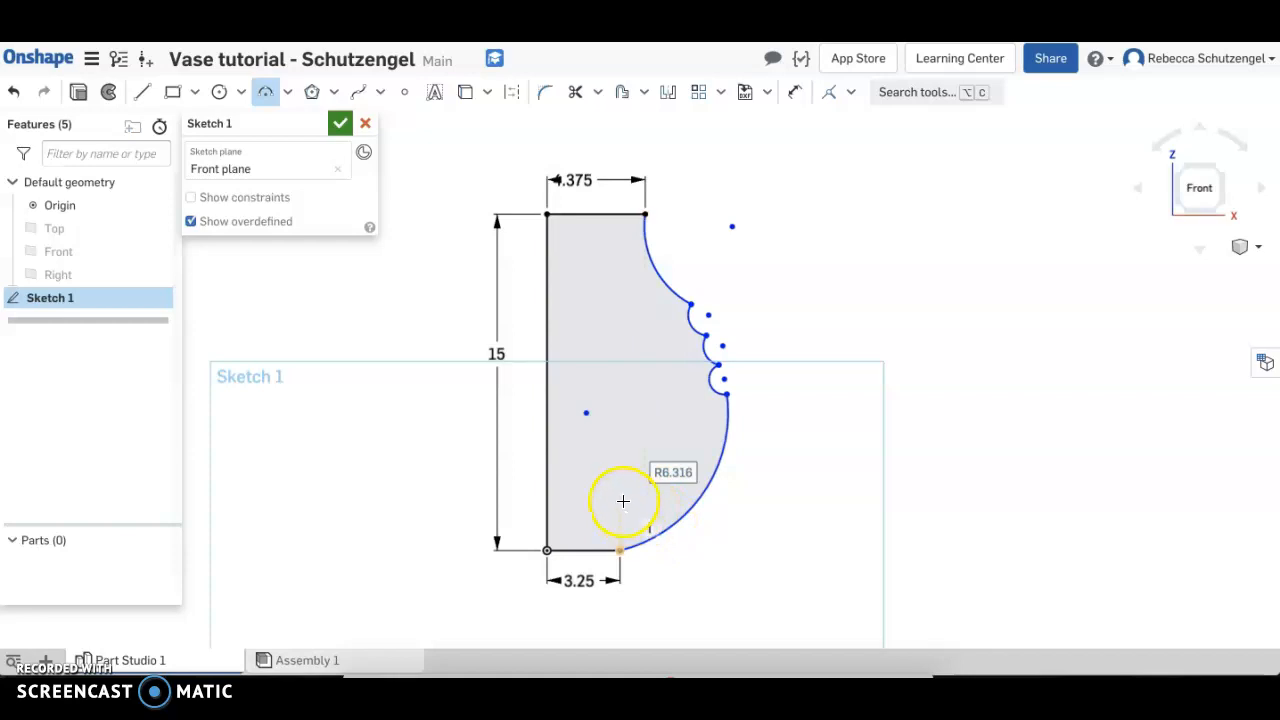
key("Escape")
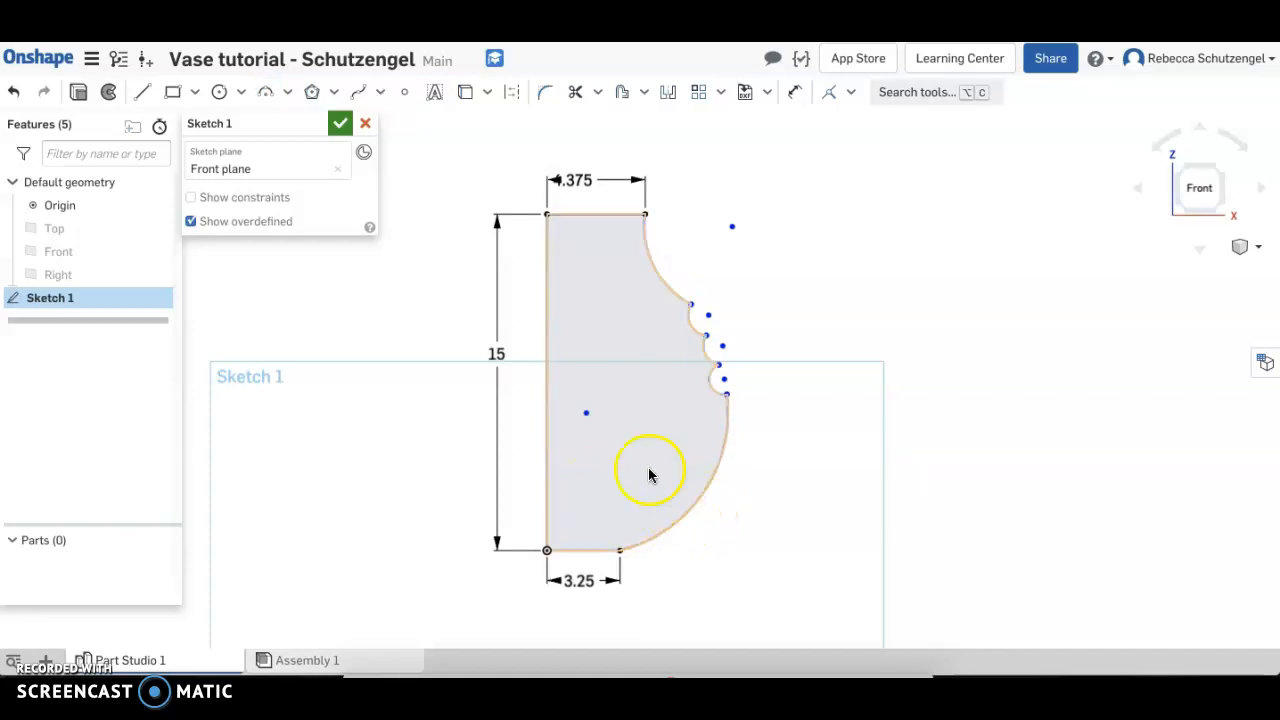
Make the large lower arc's center point coincident with the vertical line
key("u")
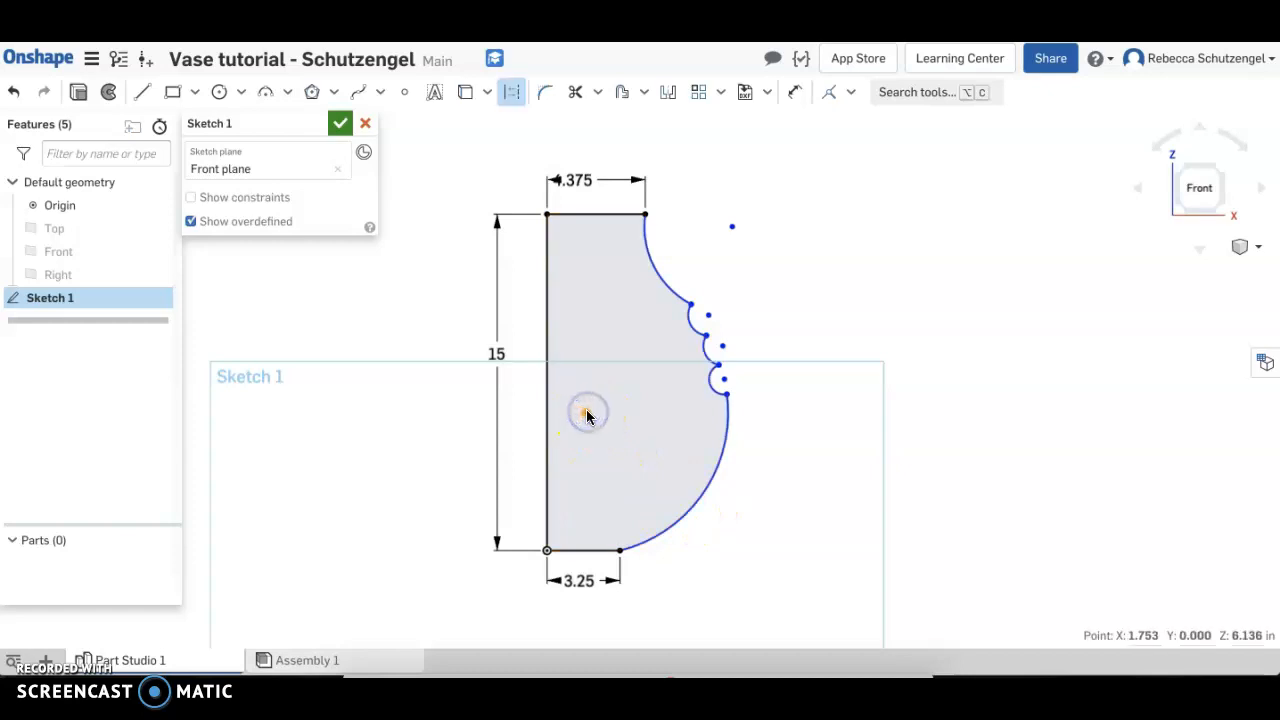
left_click(545, 416)
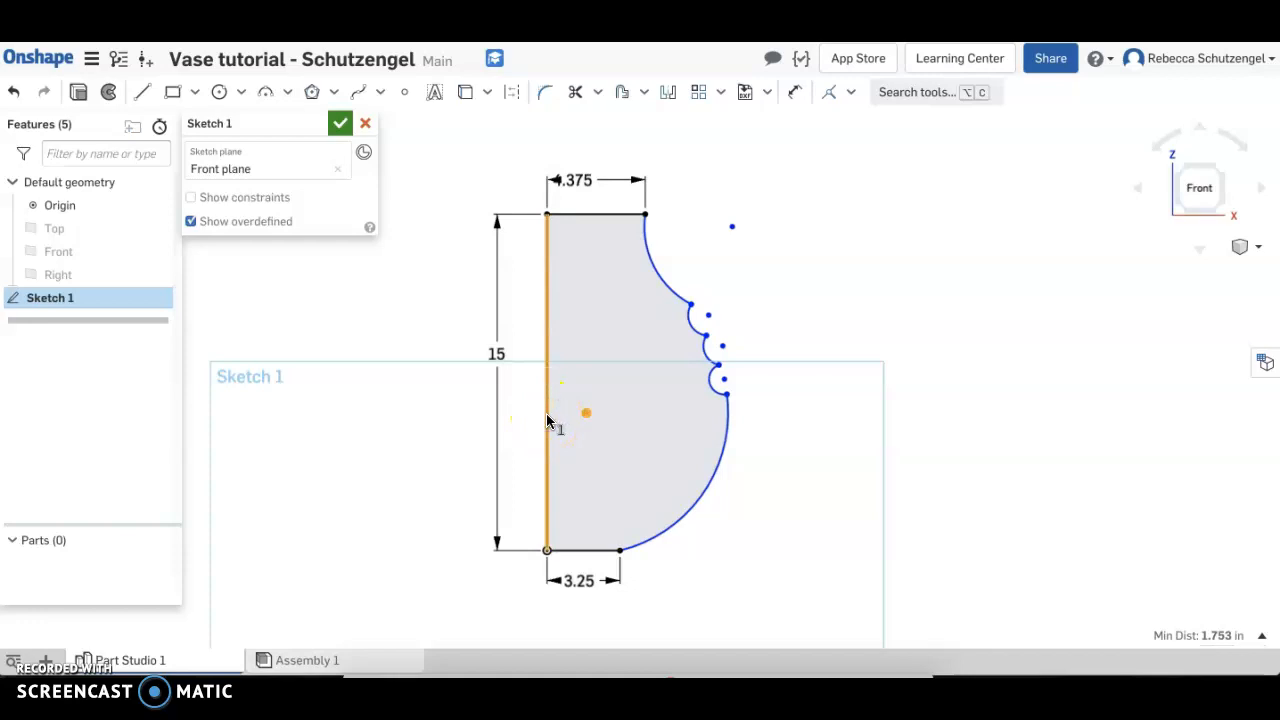
key("i")
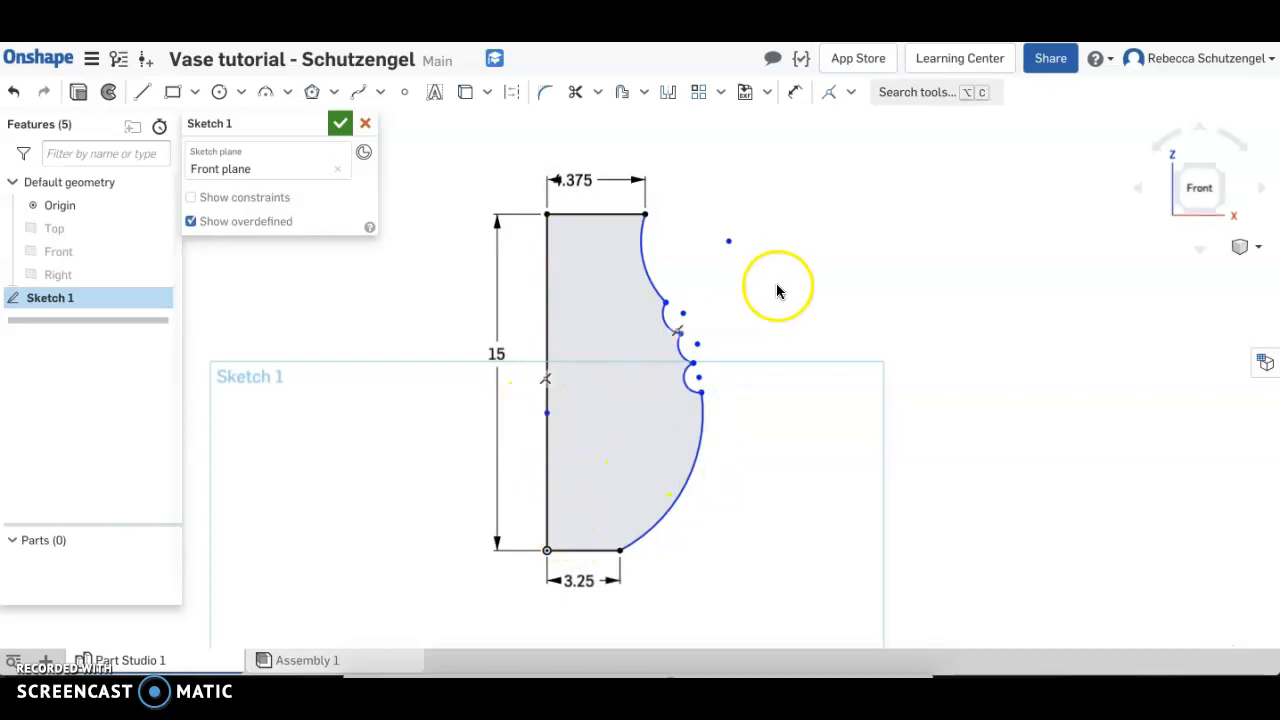
Draw a construction line about 4.3 in long from the upper end of the first small arc to the lower end of the third
scroll(772, 318, "up", 2)
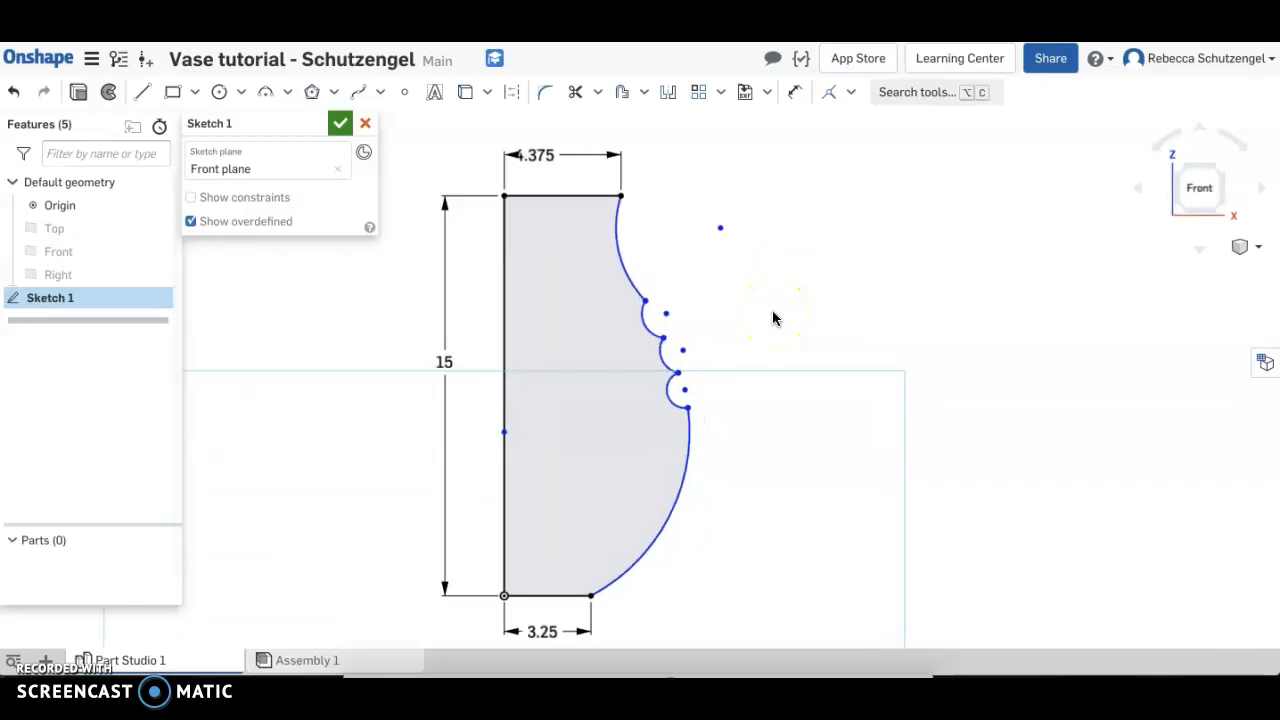
key("l")
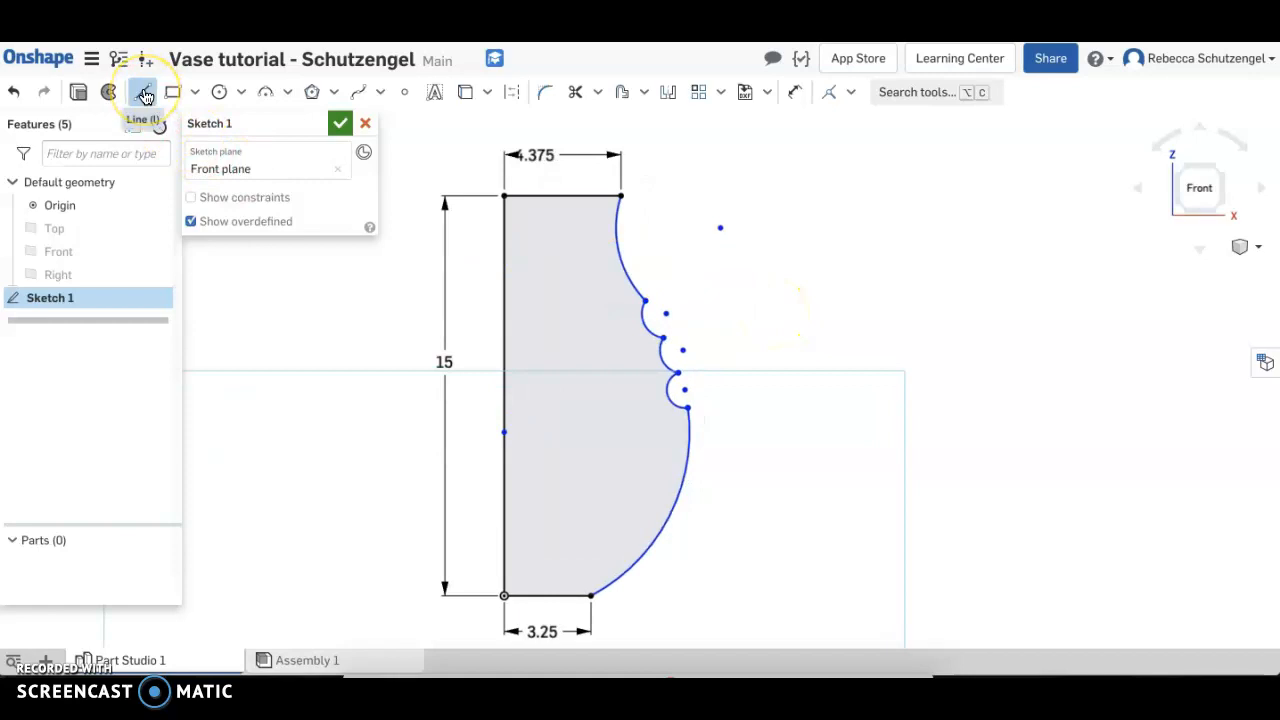
left_click(510, 93)
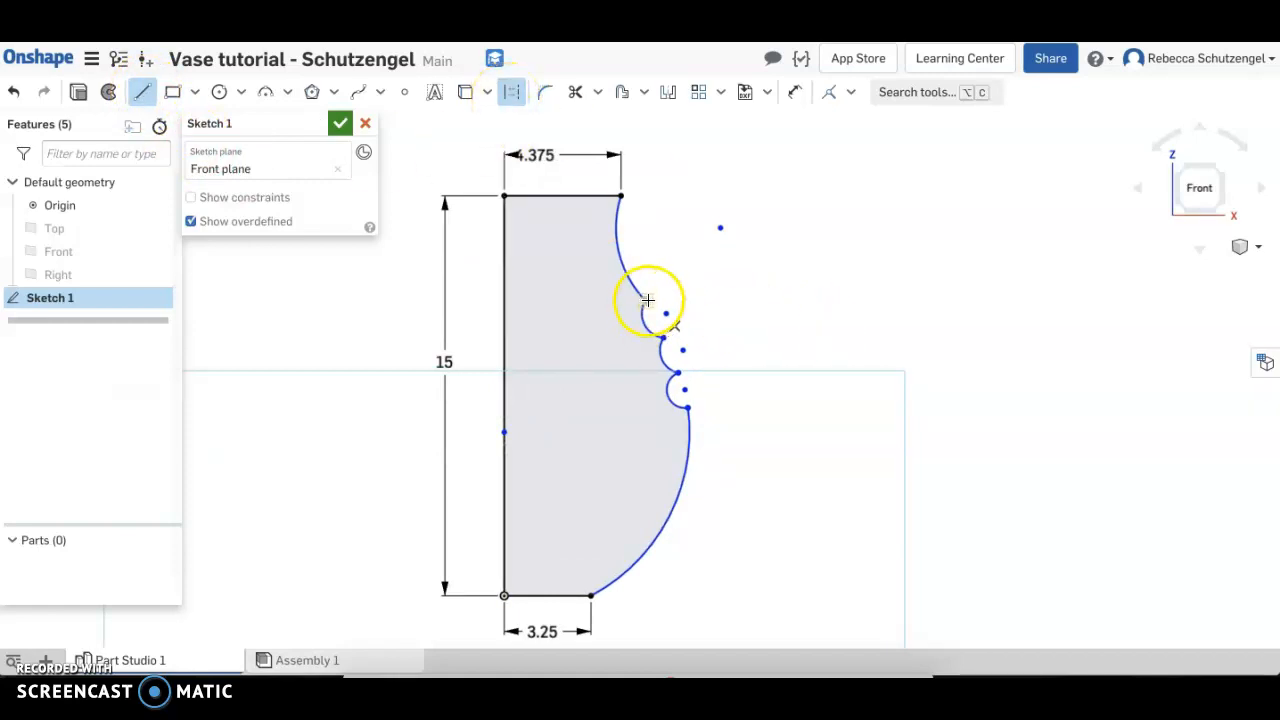
left_click(688, 407)
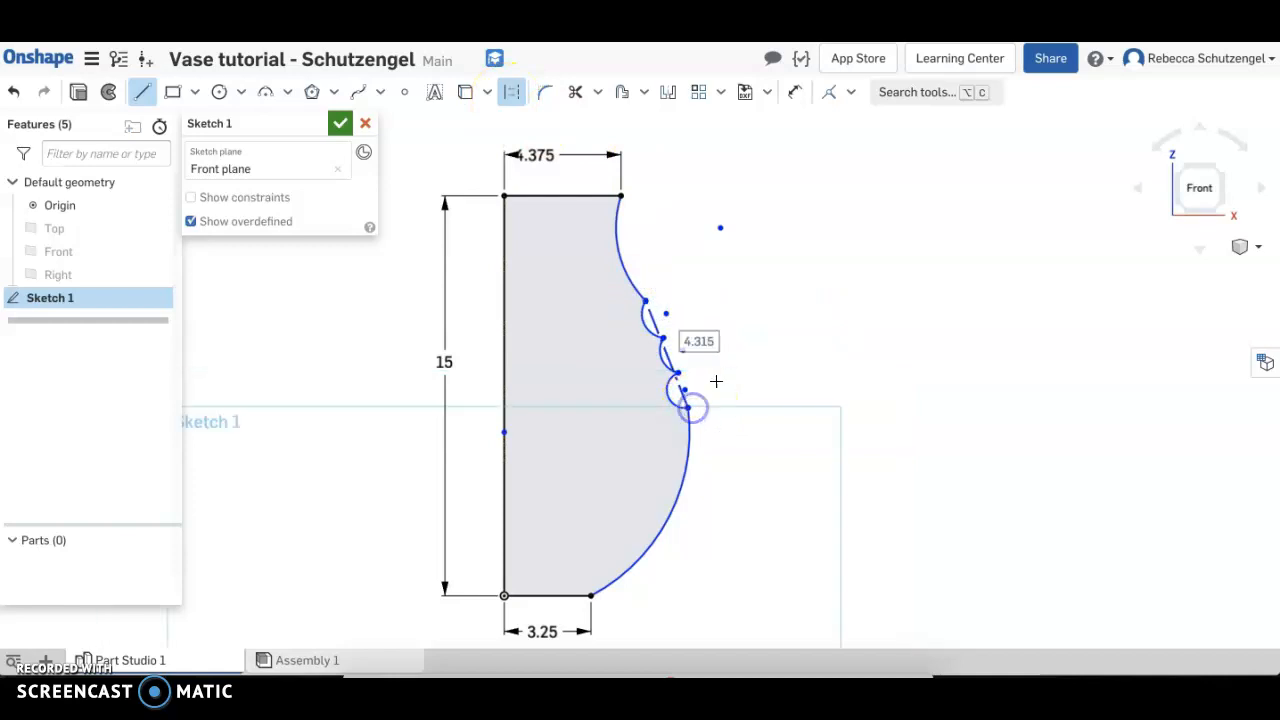
scroll(717, 381, "up", 2)
key("Escape")
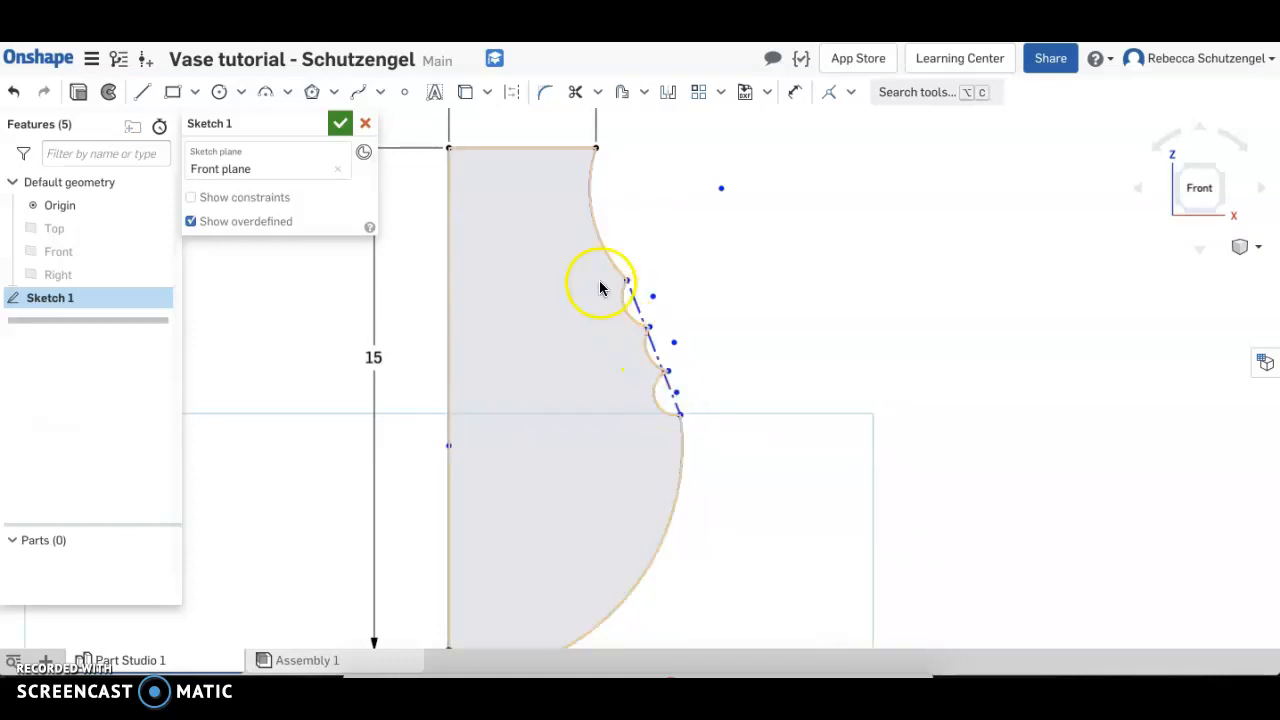
Make the center points of the three small arcs coincident with the construction line
left_click(654, 297)
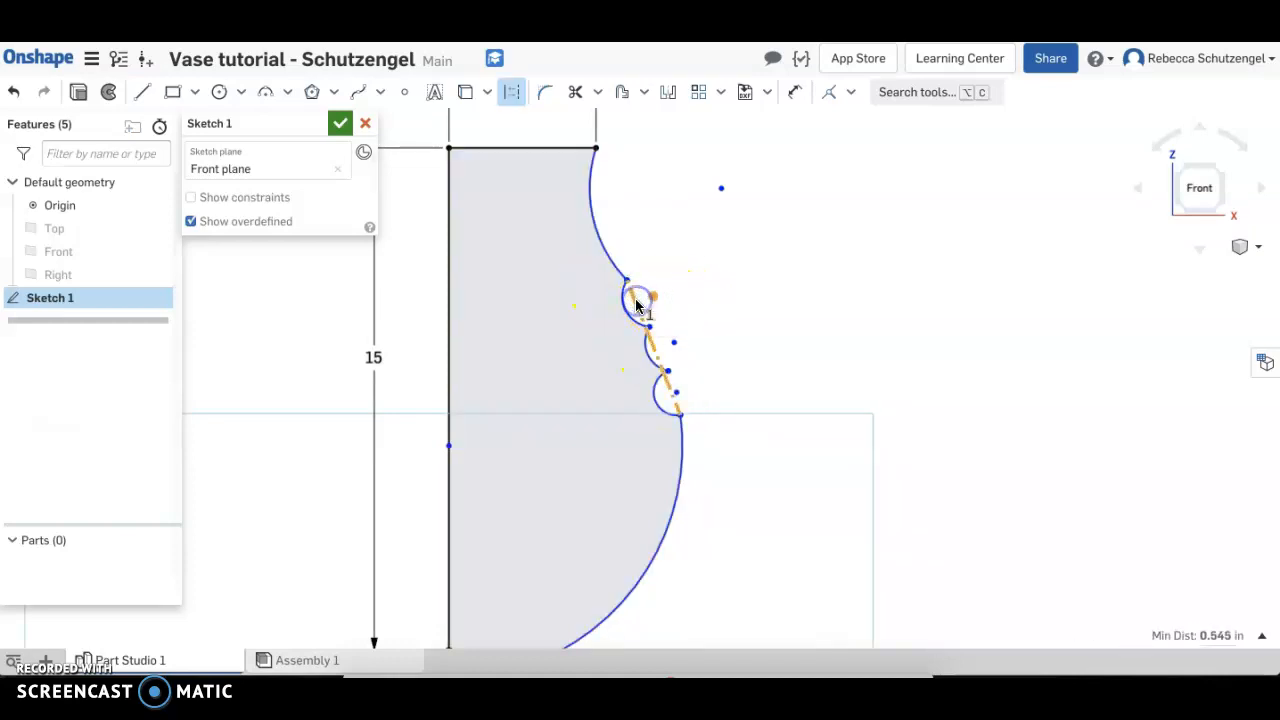
left_click_drag(640, 309, 659, 352)
left_click(665, 398)
left_click(673, 405)
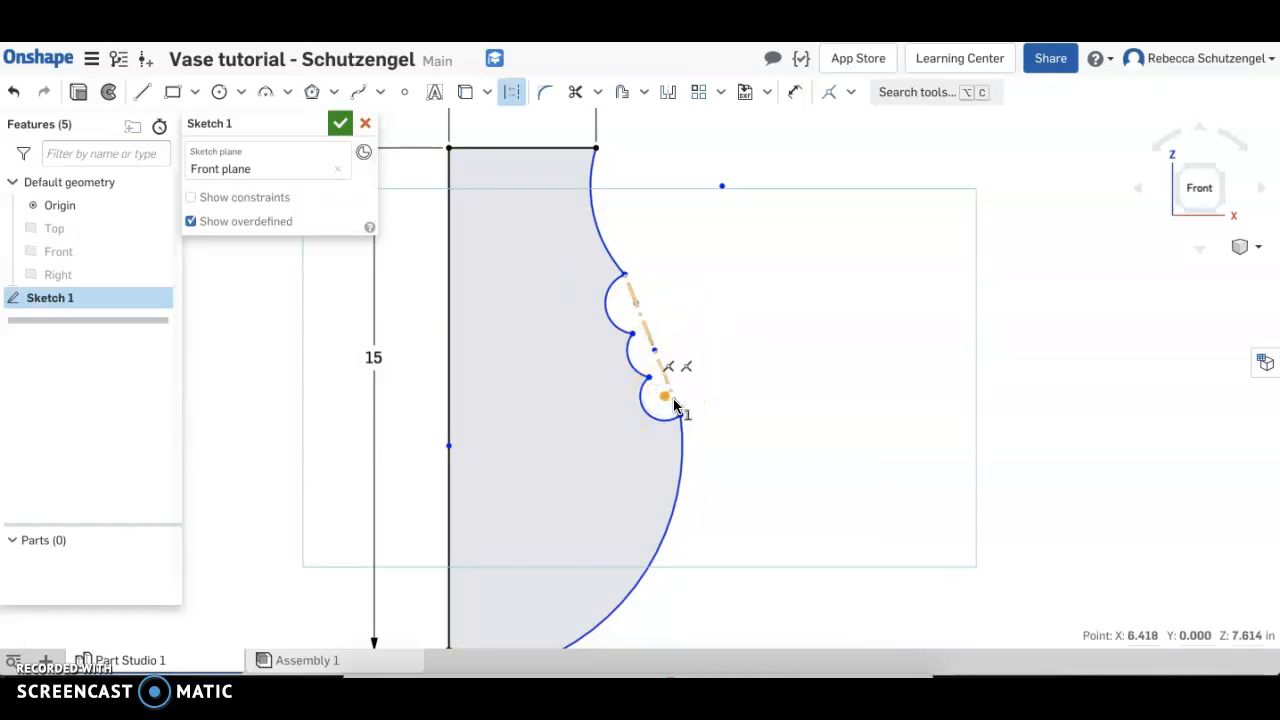
key("i")
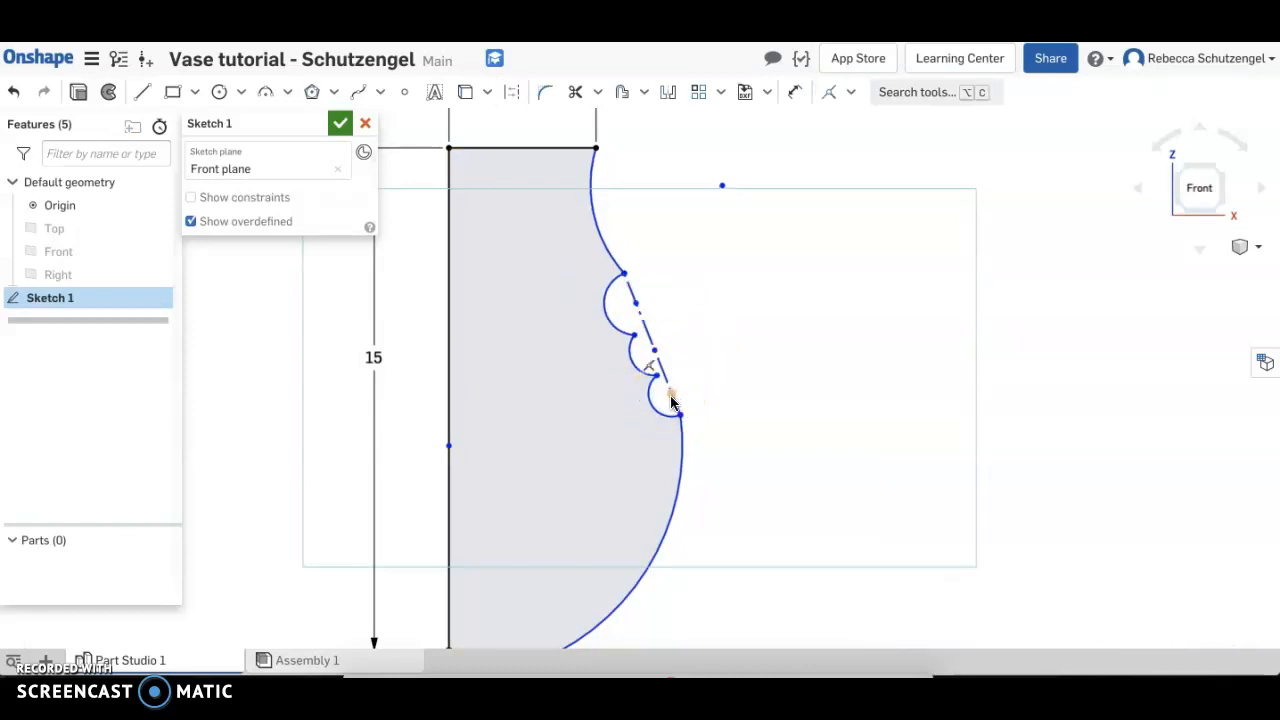
Dimension the large lower arc with a radius of 6.3 in
scroll(750, 405, "down", 1)
middle_click_drag(759, 507, 759, 488)
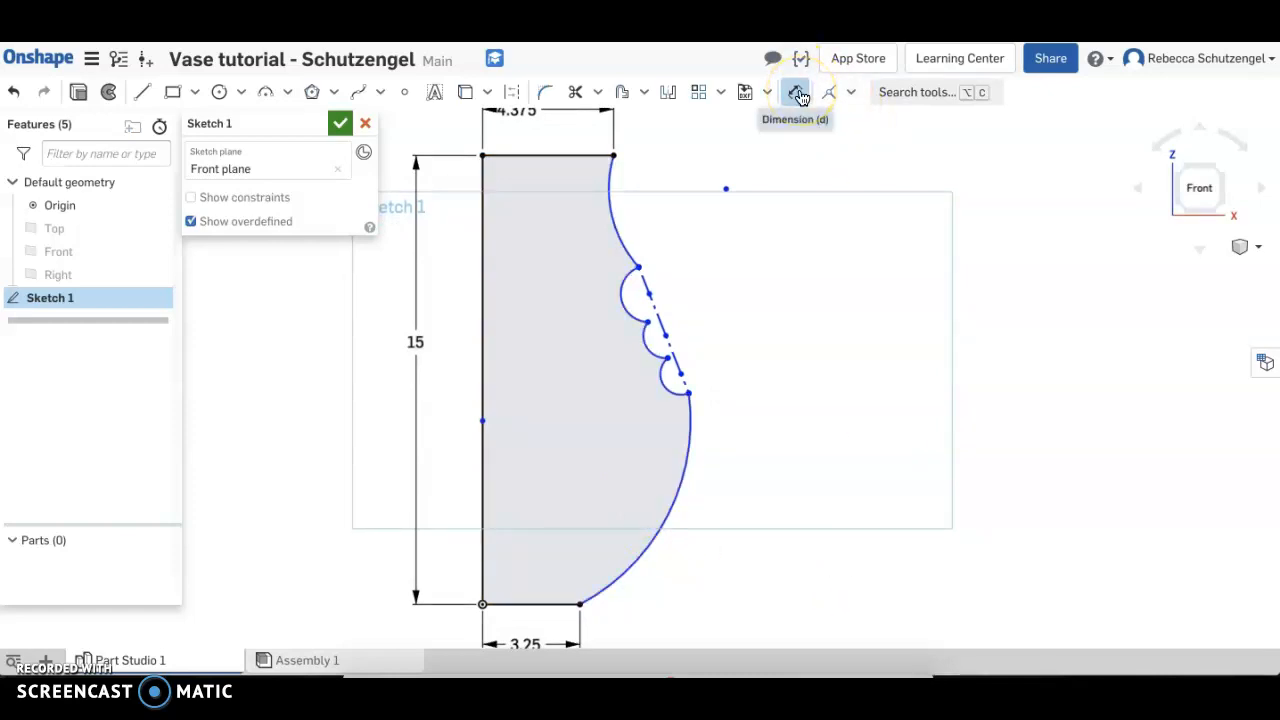
left_click(671, 510)
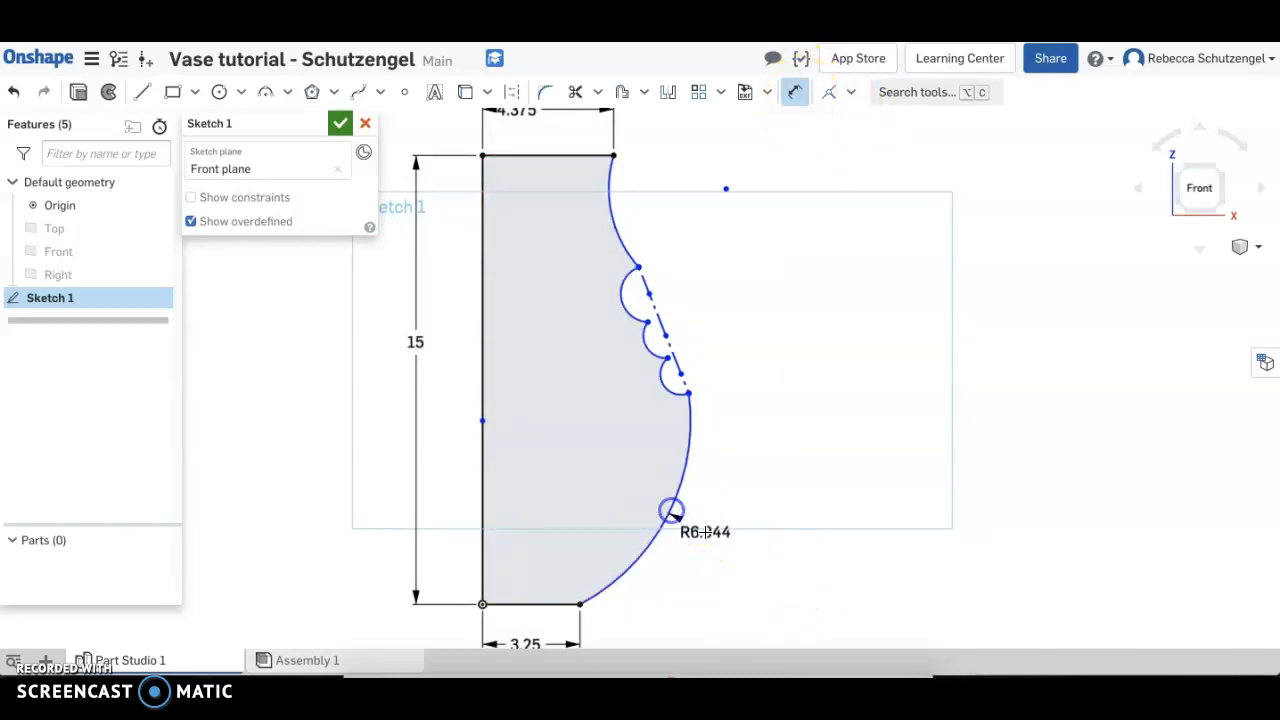
left_click(711, 539)
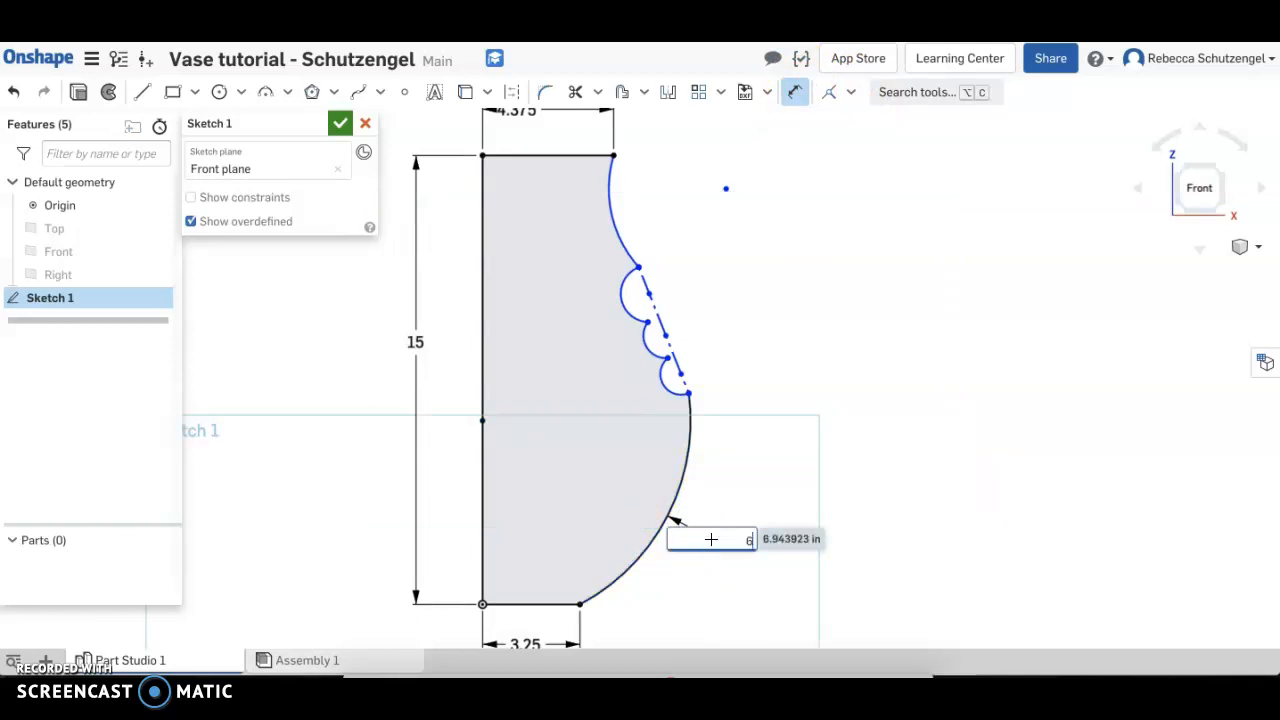
type("6.3")
key("Return")
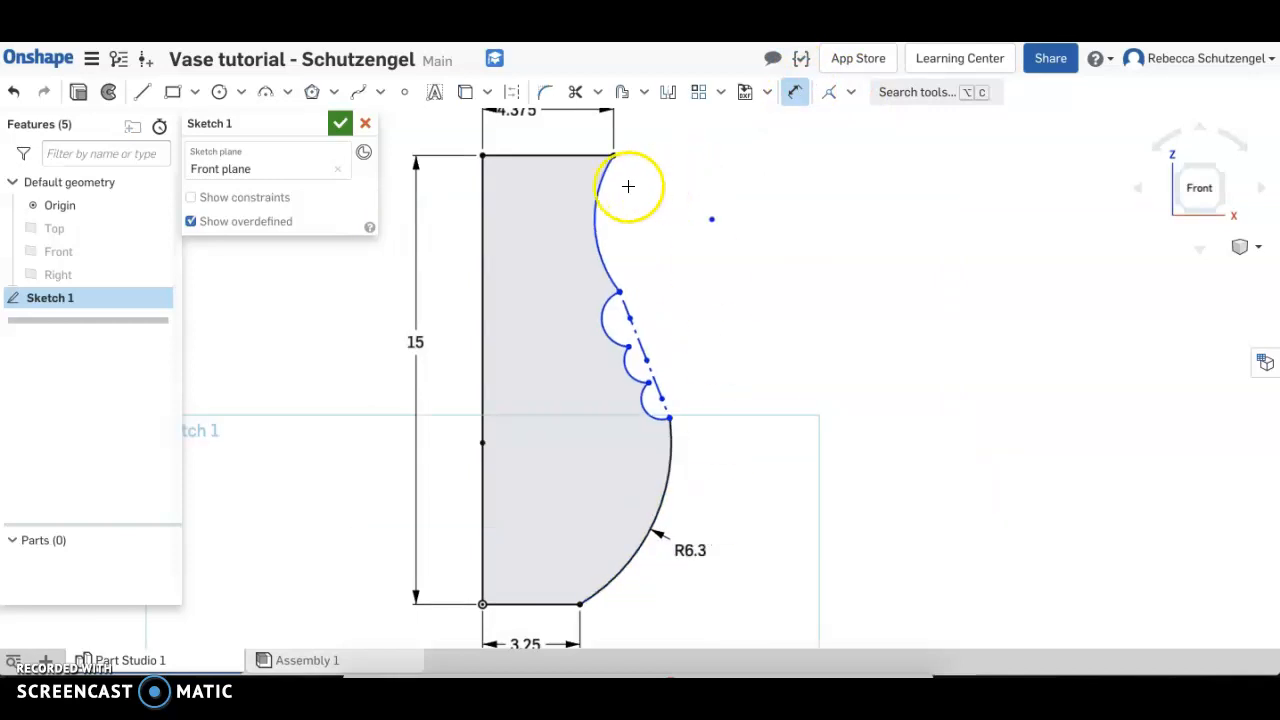
Dimension the neck arc with a radius of 3.4 in
left_click(596, 217)
left_click(555, 220)
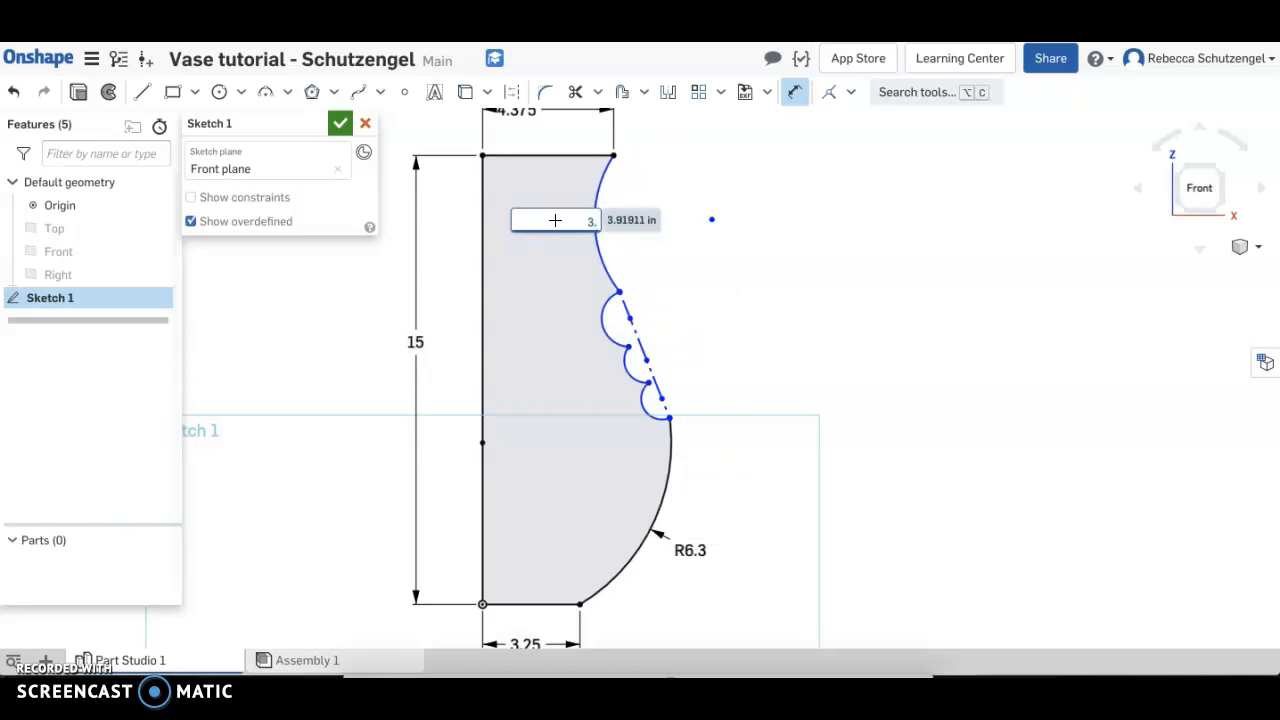
key("Return")
Dimension the vertical distance between the neck arc's upper and lower endpoints as 3.5 in
left_click(626, 223)
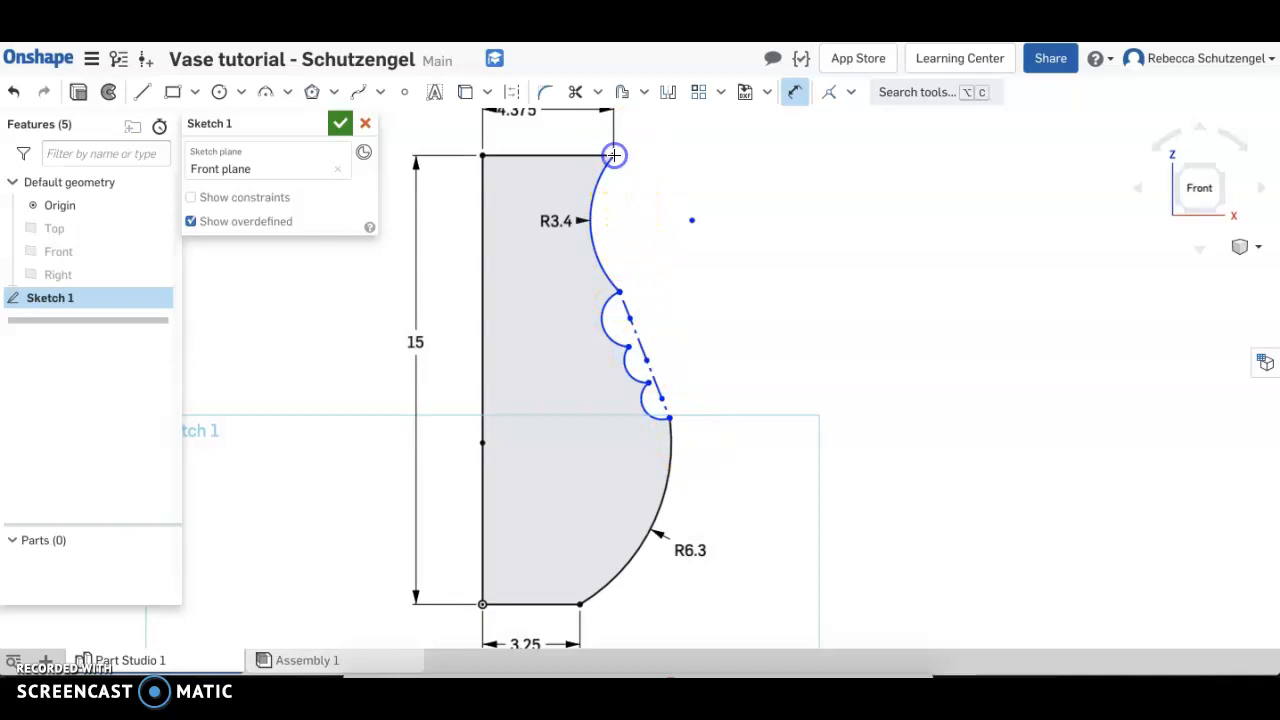
left_click(620, 292)
left_click(768, 226)
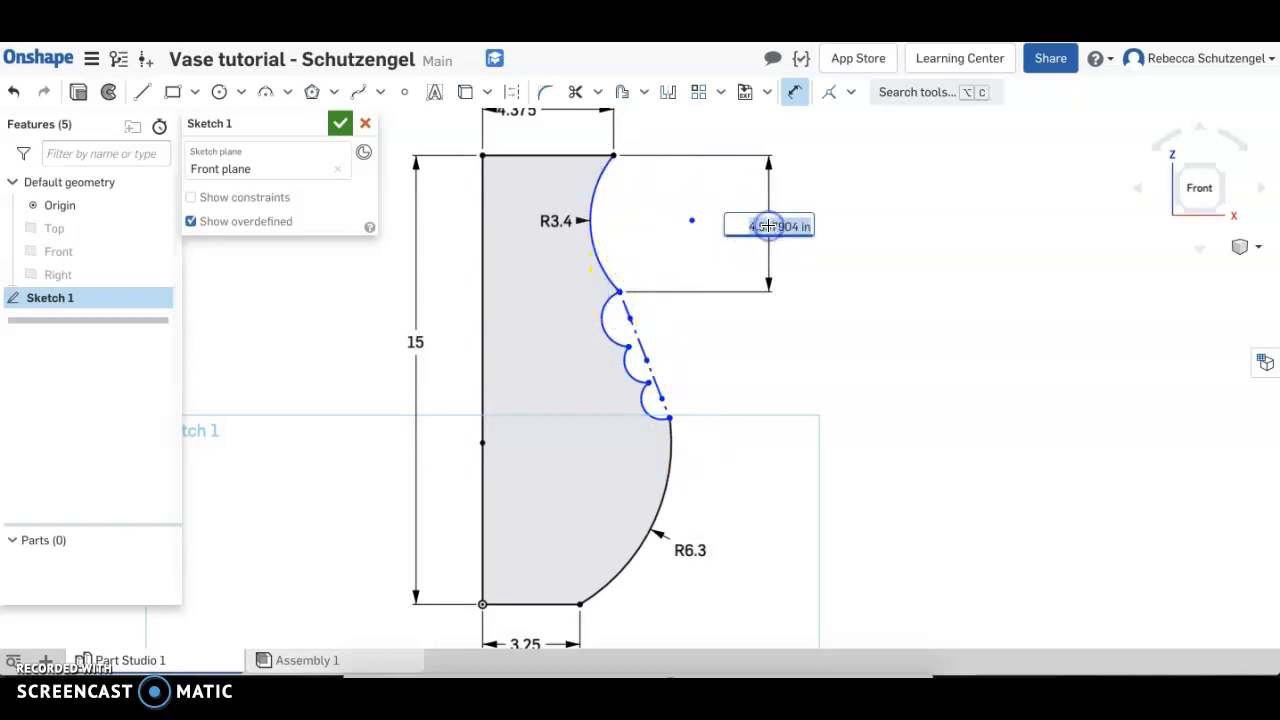
type("3.5")
key("Return")
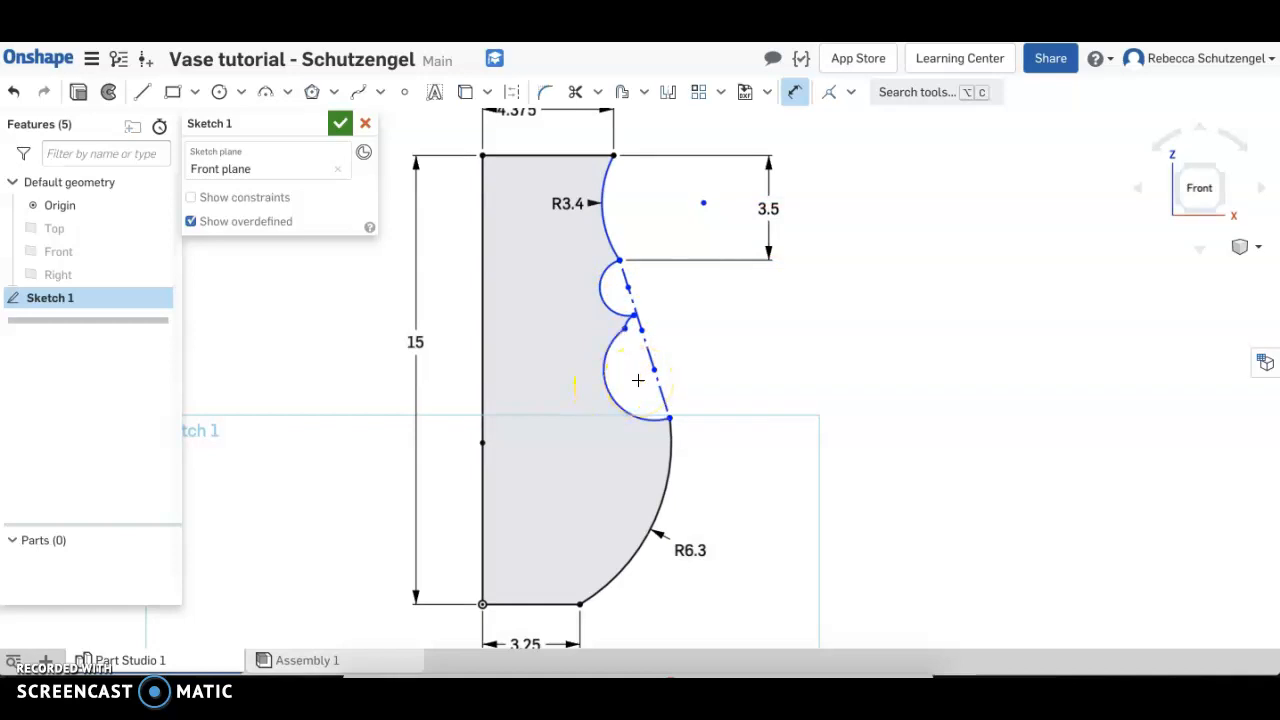
Apply an equal constraint to the three small arcs so they share the same radius
key("Escape")
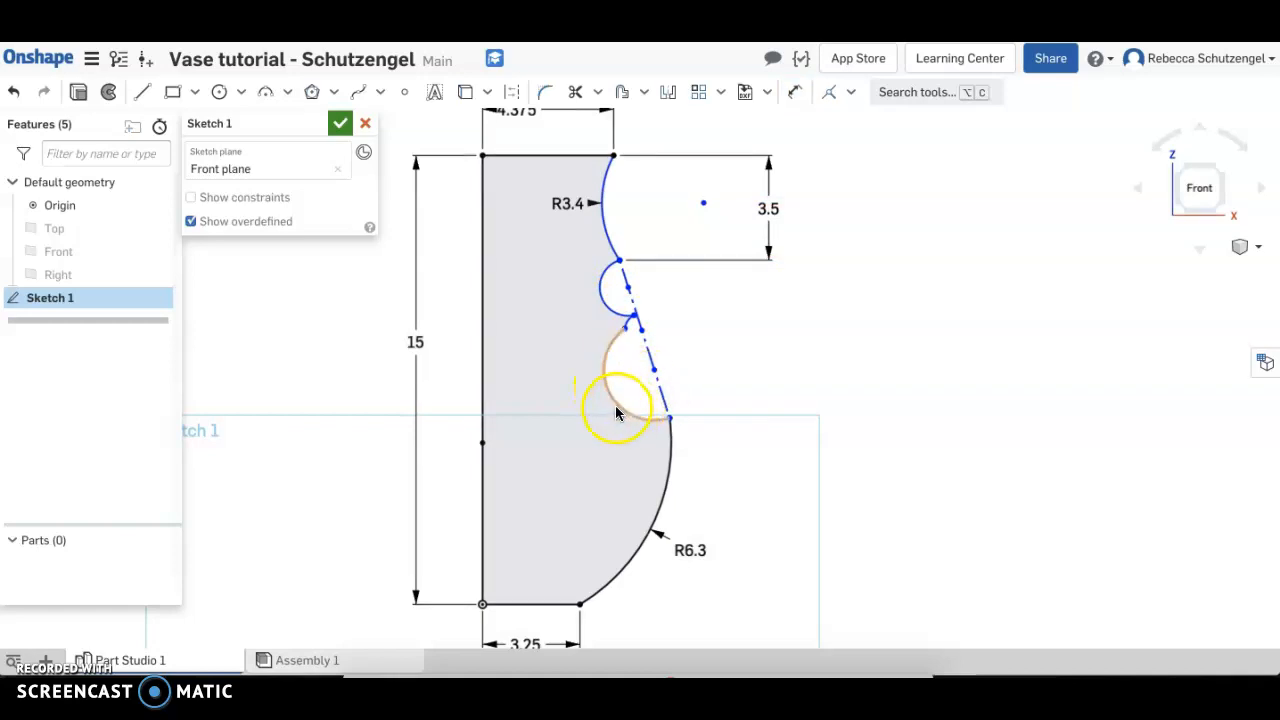
left_click_drag(616, 408, 623, 330)
scroll(628, 325, "up", 3)
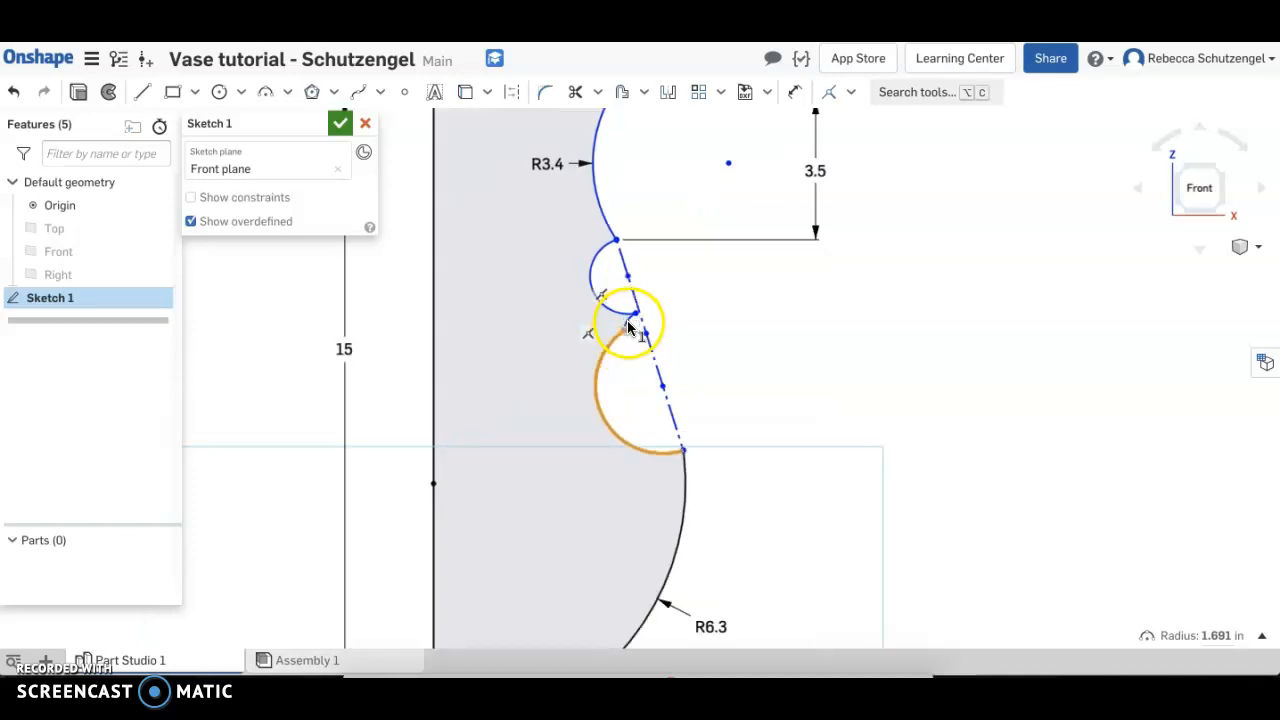
left_click(627, 319)
left_click(583, 266)
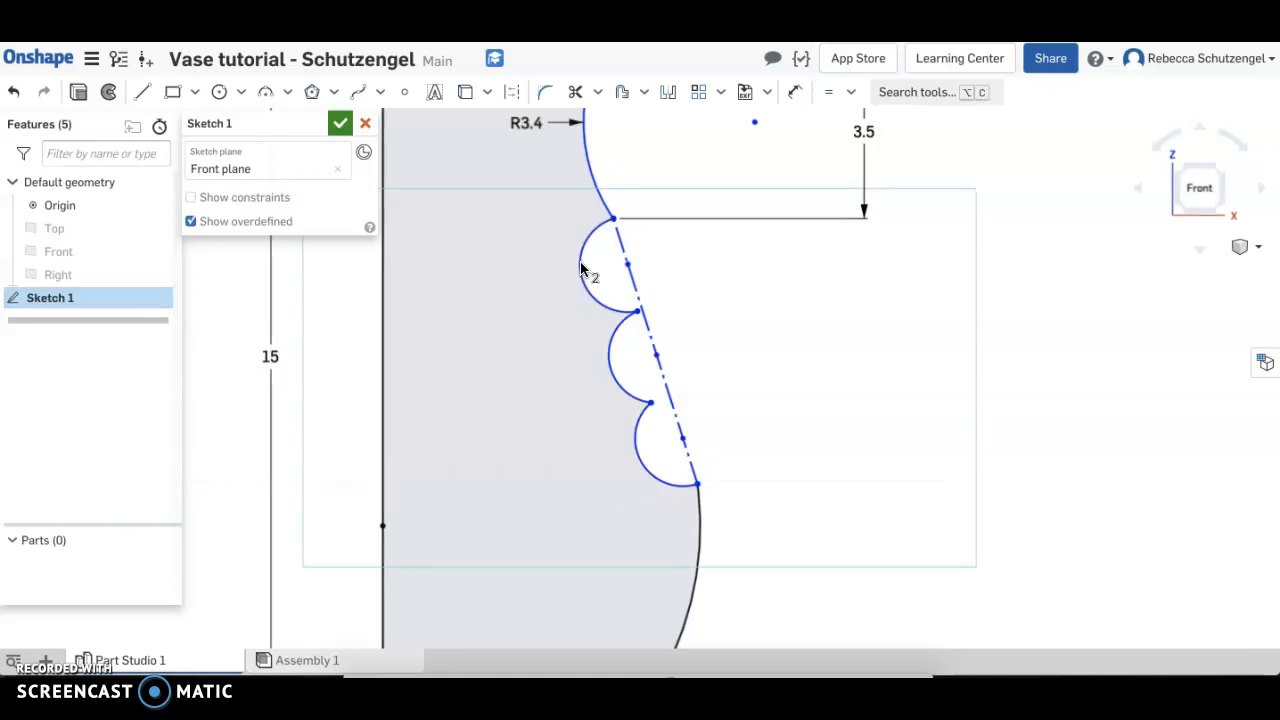
Dimension the uppermost small arc with a radius of 0.5 in
key("u")
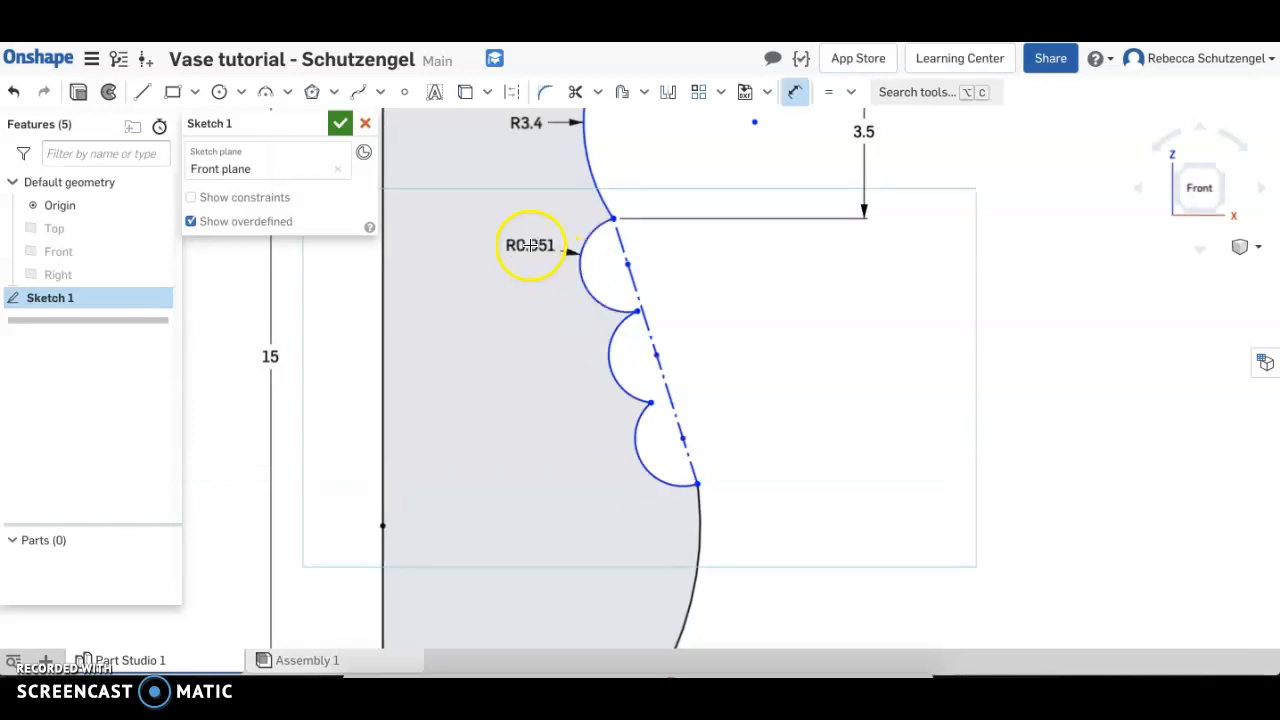
double_click(521, 250)
type("0.5")
key("Return")
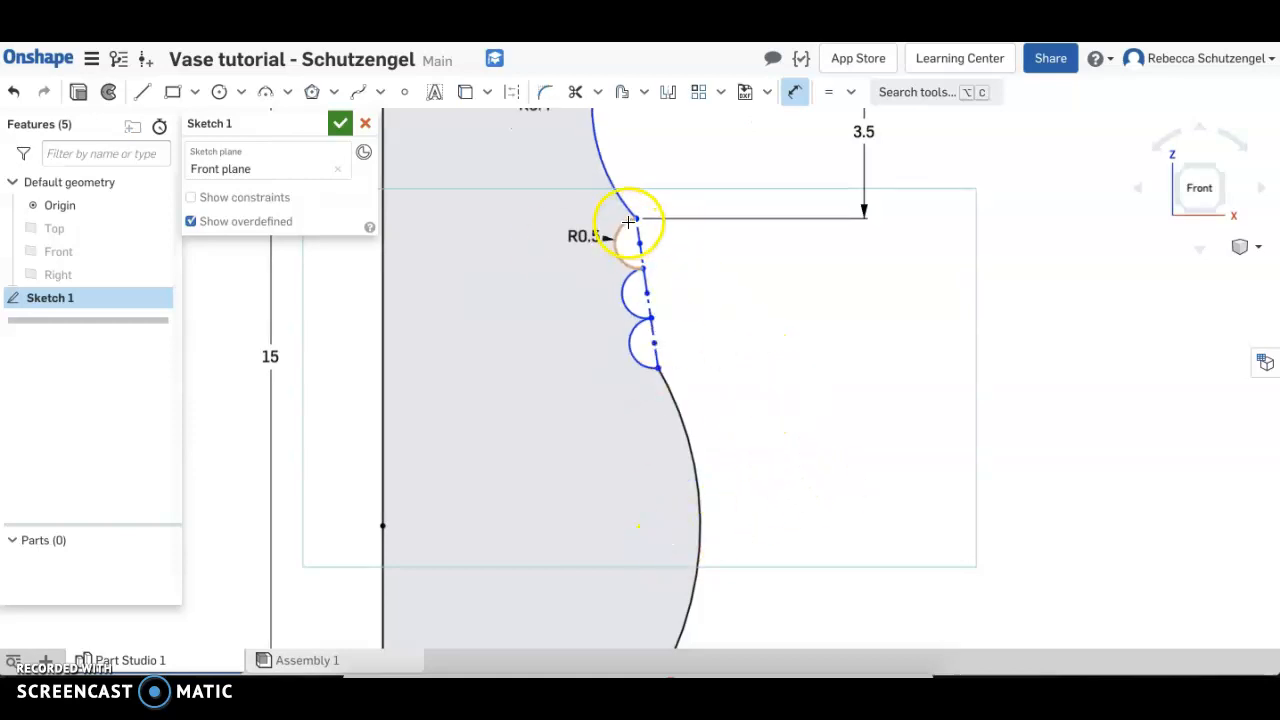
Dimension the vertical distance from the first small arc's upper end to the third's lower end, settling on 2.75 in
left_click(638, 218)
left_click(656, 367)
left_click(857, 286)
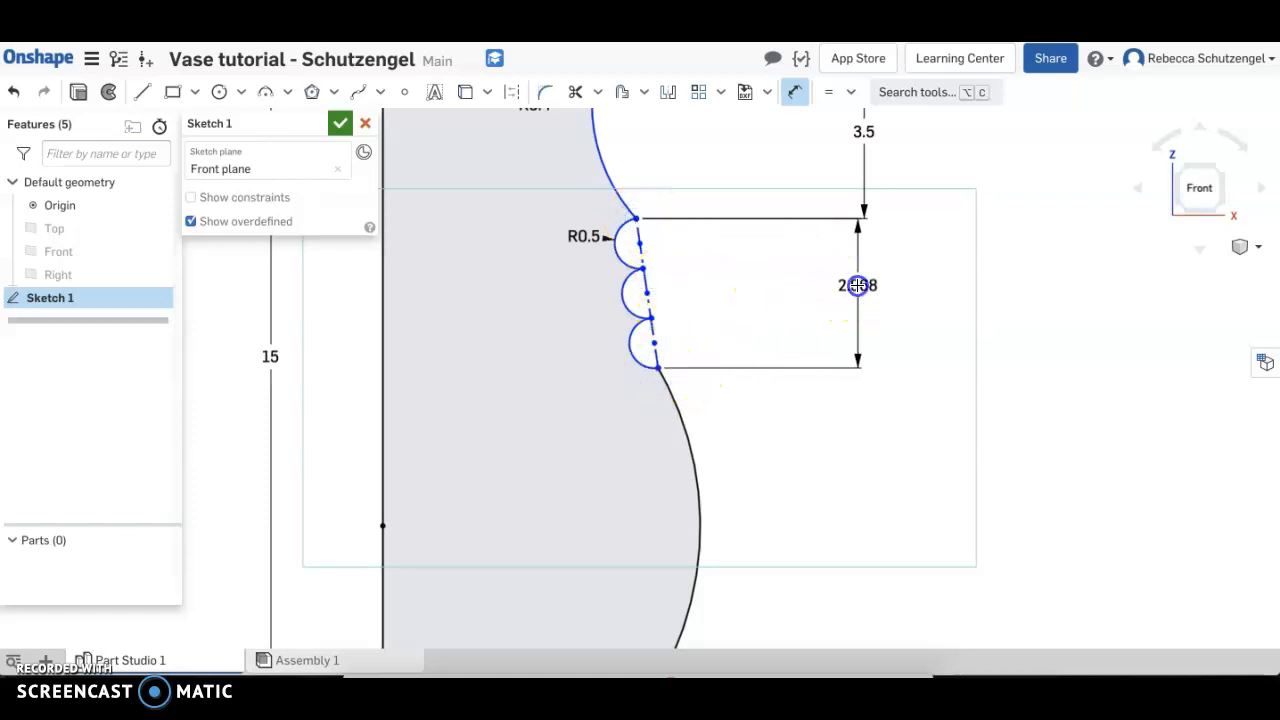
type("2.5")
key("Return")
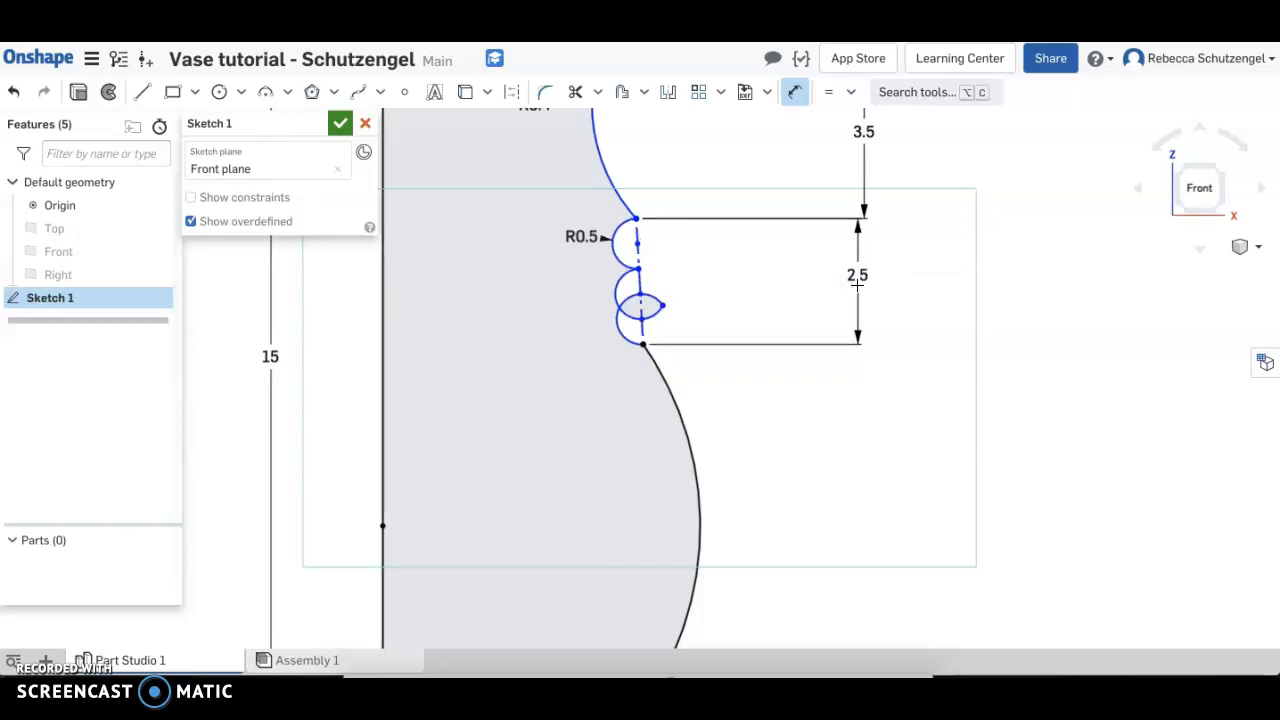
double_click(865, 276)
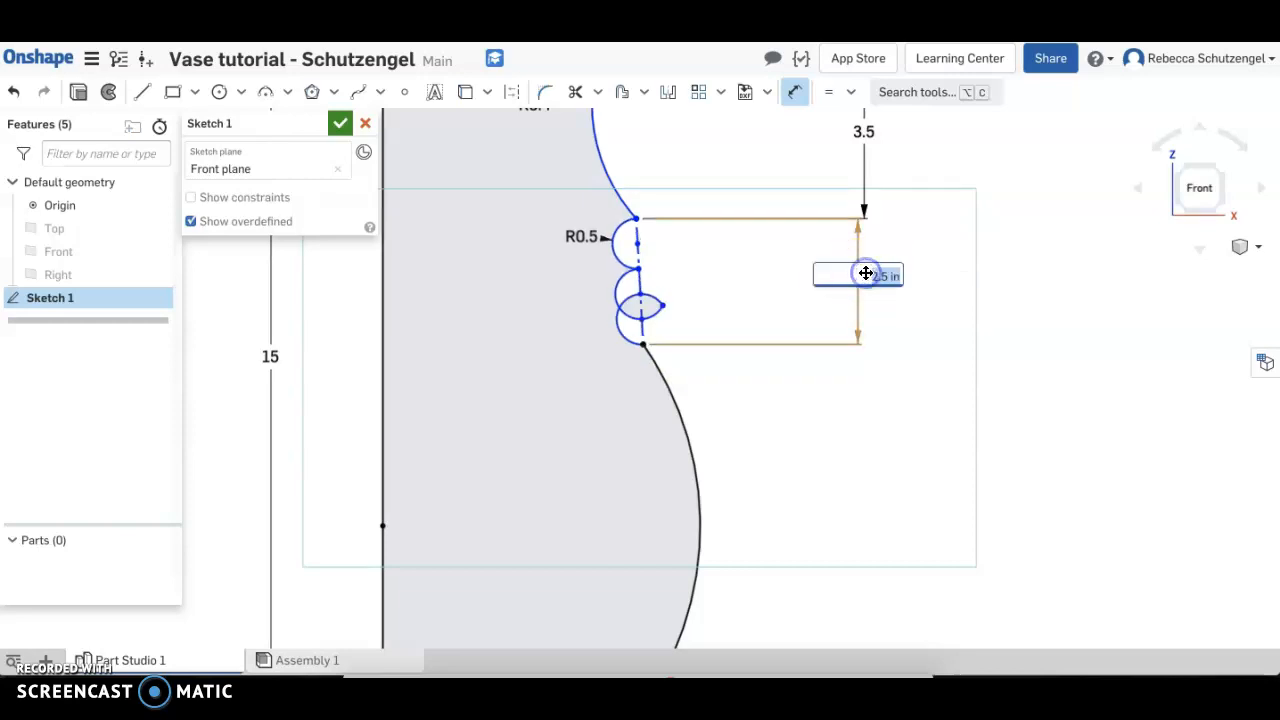
type("2.75")
key("Return")
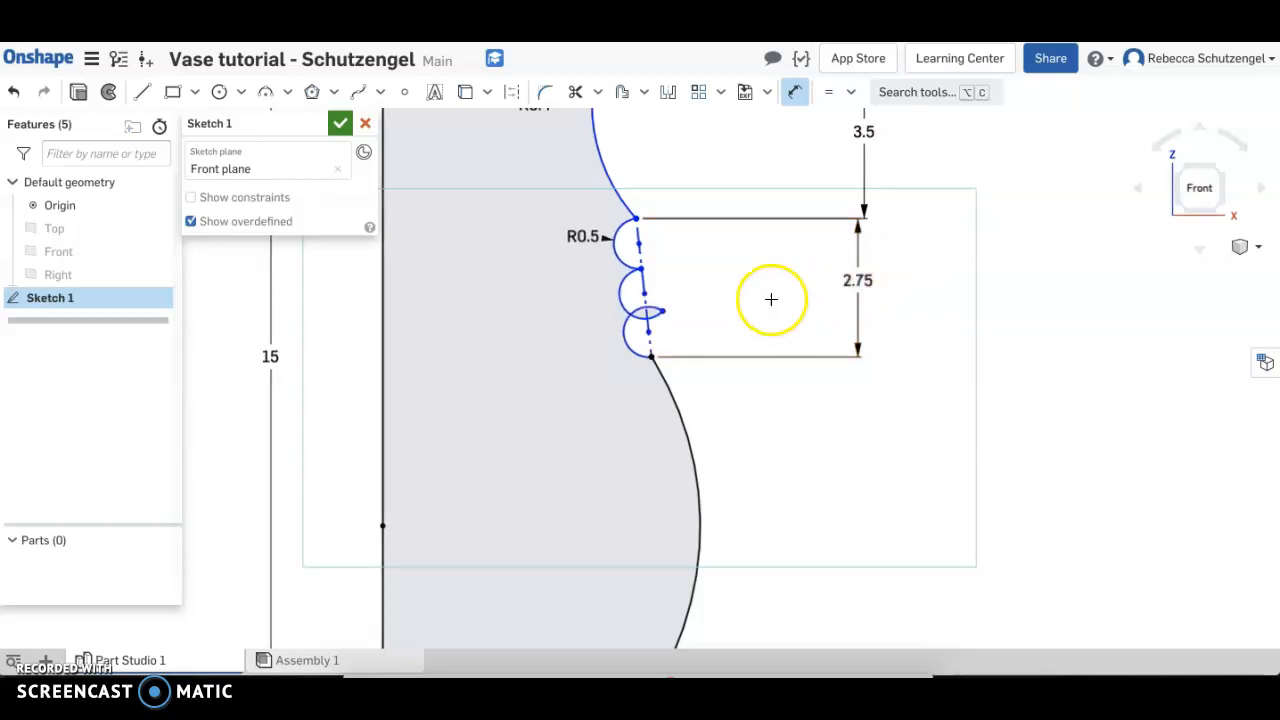
Dimension the vertical distance from the top line to the neck arc's center point as 1.5 in
scroll(771, 306, "down", 3)
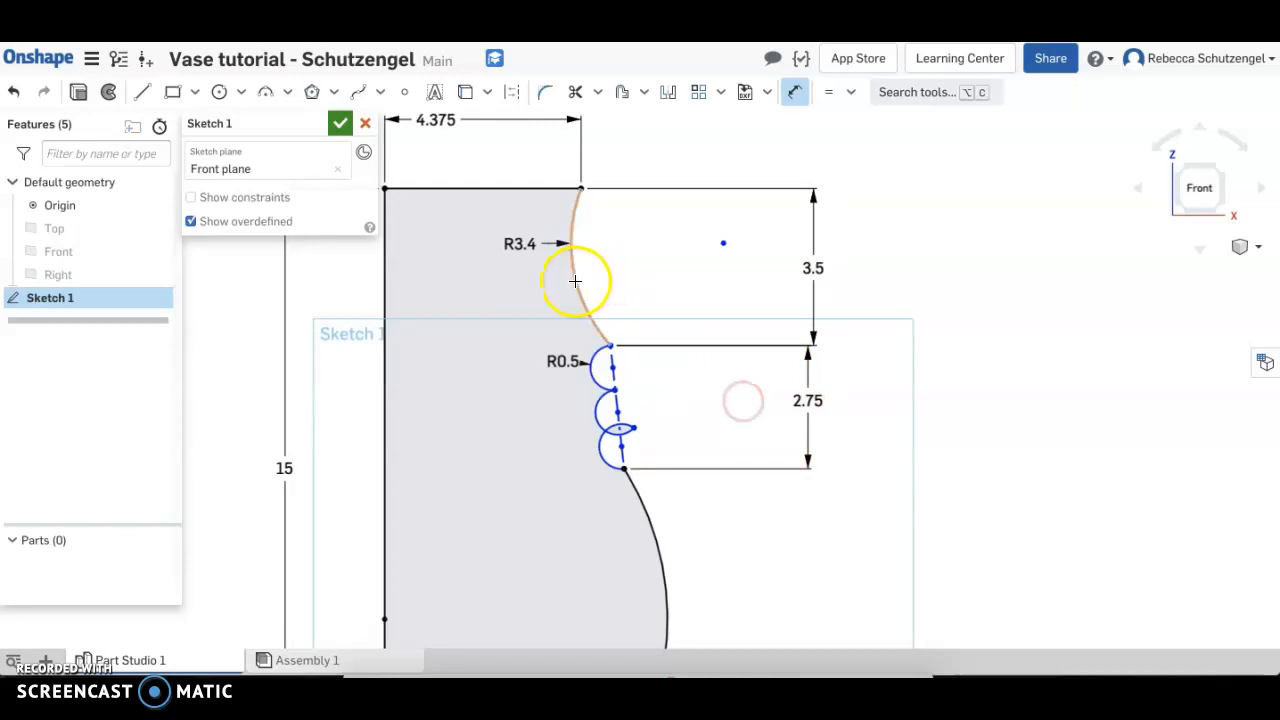
left_click(724, 243)
left_click(770, 219)
type("1.5")
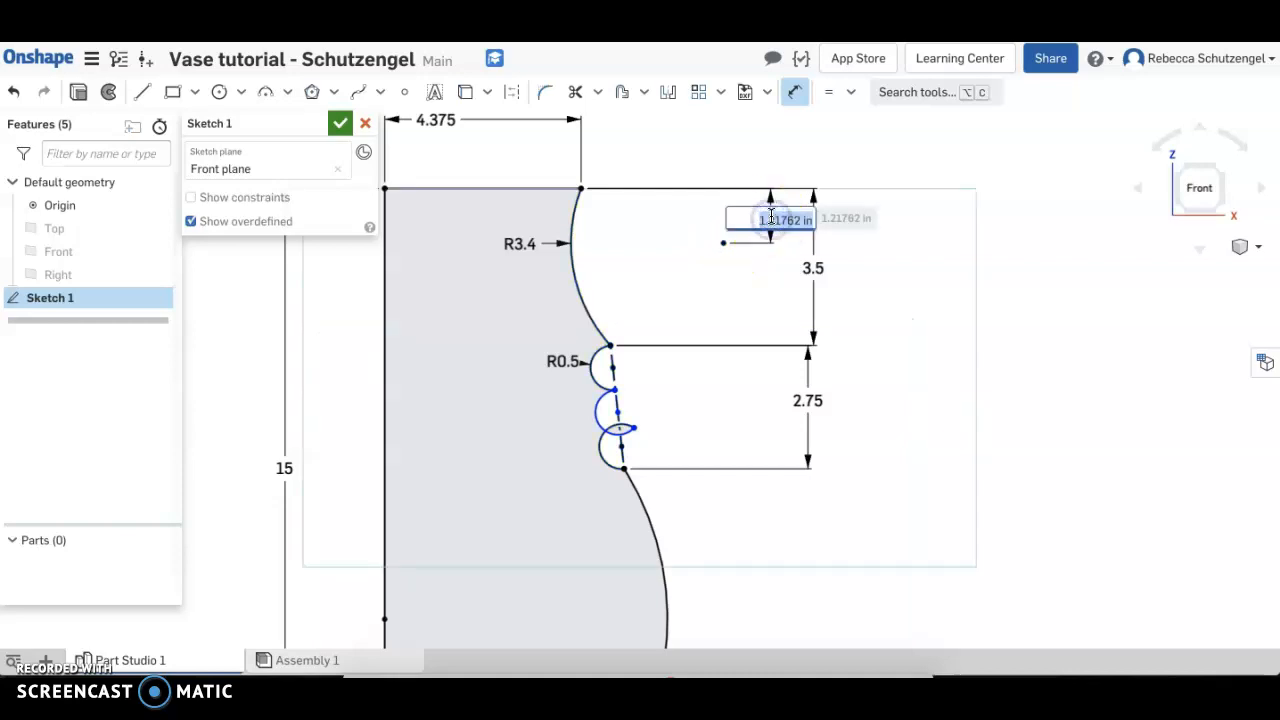
key("Return")
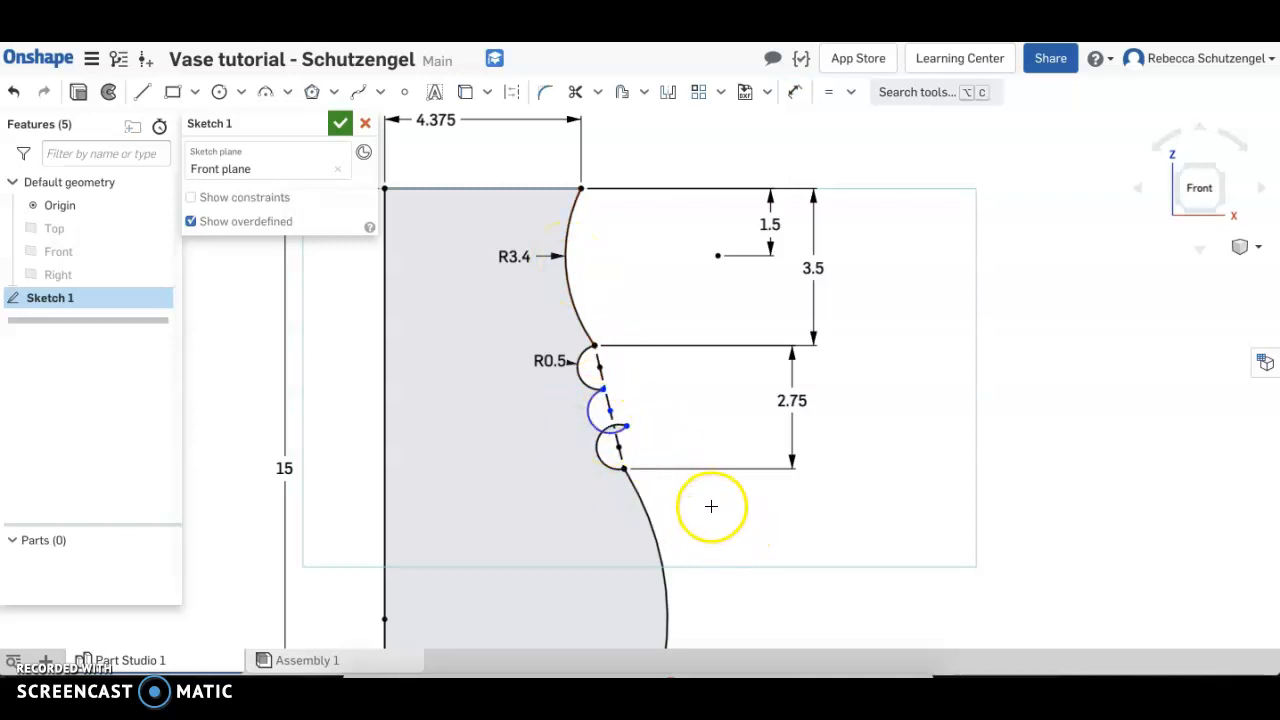
Reposition the shared endpoint of the second and third small arcs inward so the two arcs stop crossing
left_click(597, 428)
mouse_move(597, 428)
left_mouse_down()
mouse_move(574, 411)
mouse_move(640, 427)
mouse_move(607, 434)
left_mouse_up()
scroll(585, 438, "up", 3)
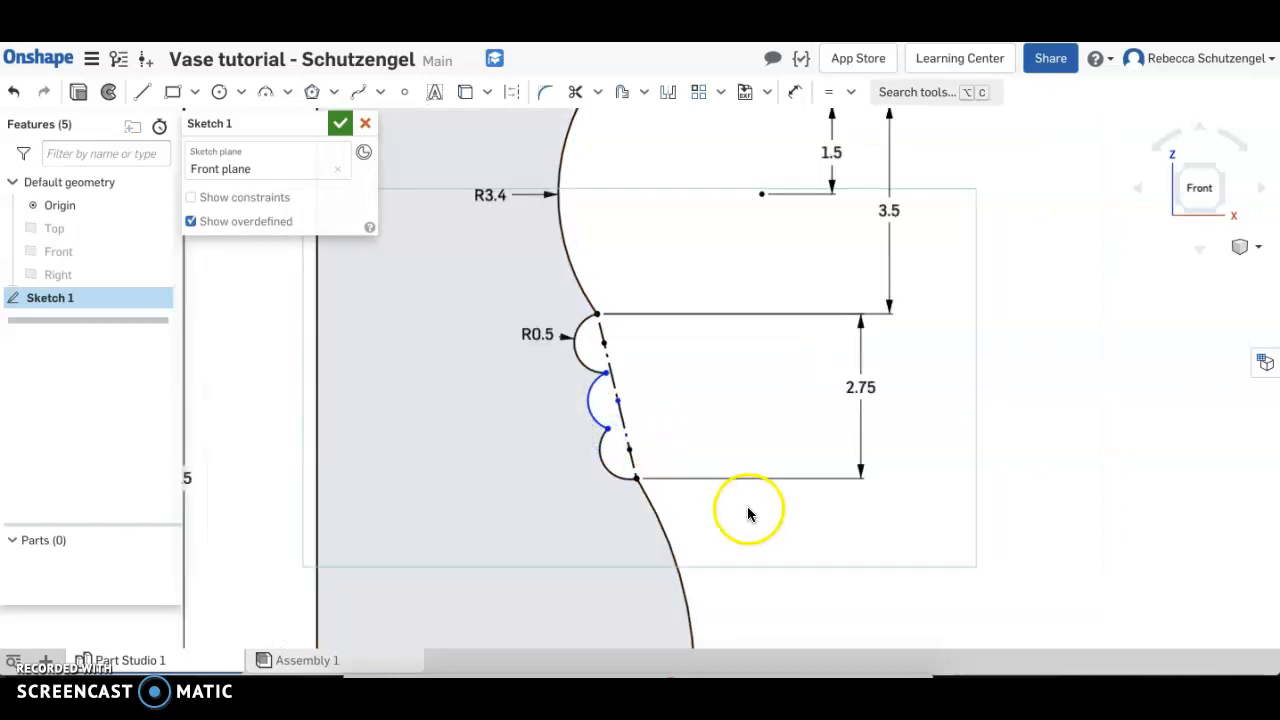
Dimension the vertical distance between the first small arc's two endpoints as 0.98 in
key("d")
left_click(595, 315)
left_click(607, 370)
left_click(787, 341)
type("0.8")
key("Return")
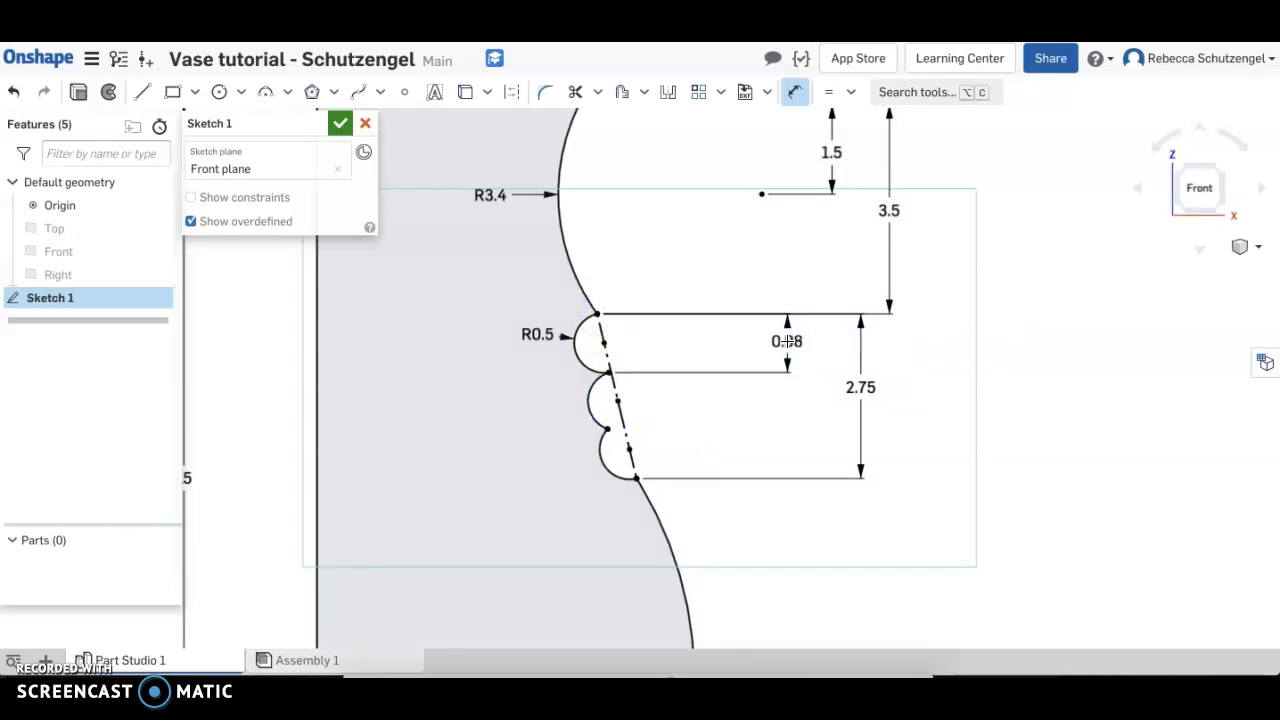
Move the 4.375 and 0.98 dimension labels to clearer spots and finish the profile sketch
scroll(608, 434, "up", 1)
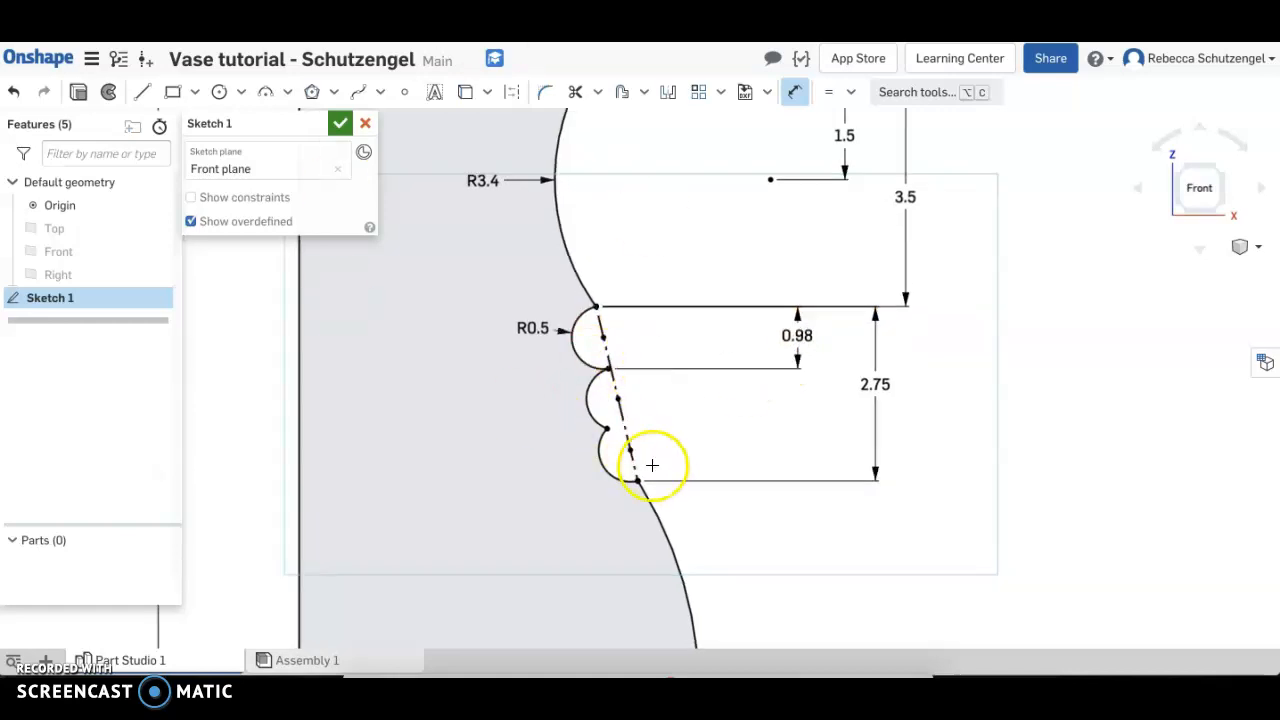
scroll(651, 463, "down", 5)
middle_click_drag(718, 533, 751, 403)
scroll(751, 403, "down", 1)
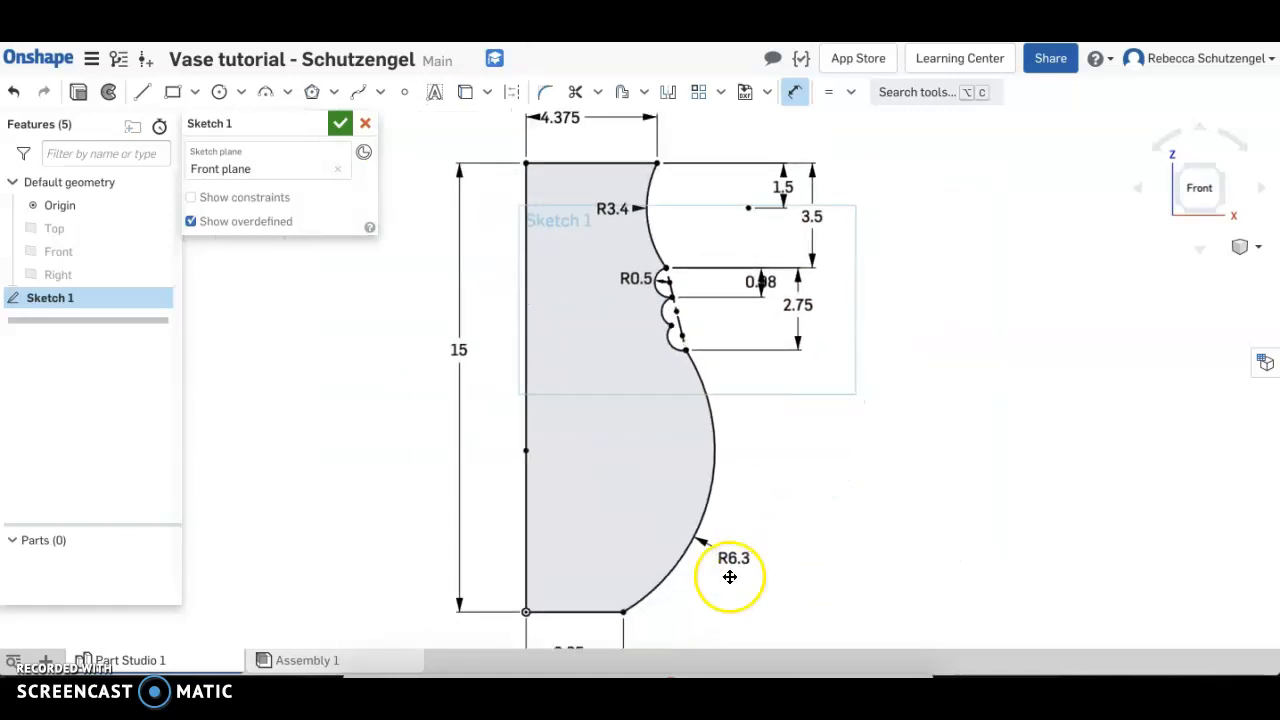
scroll(787, 465, "down", 3)
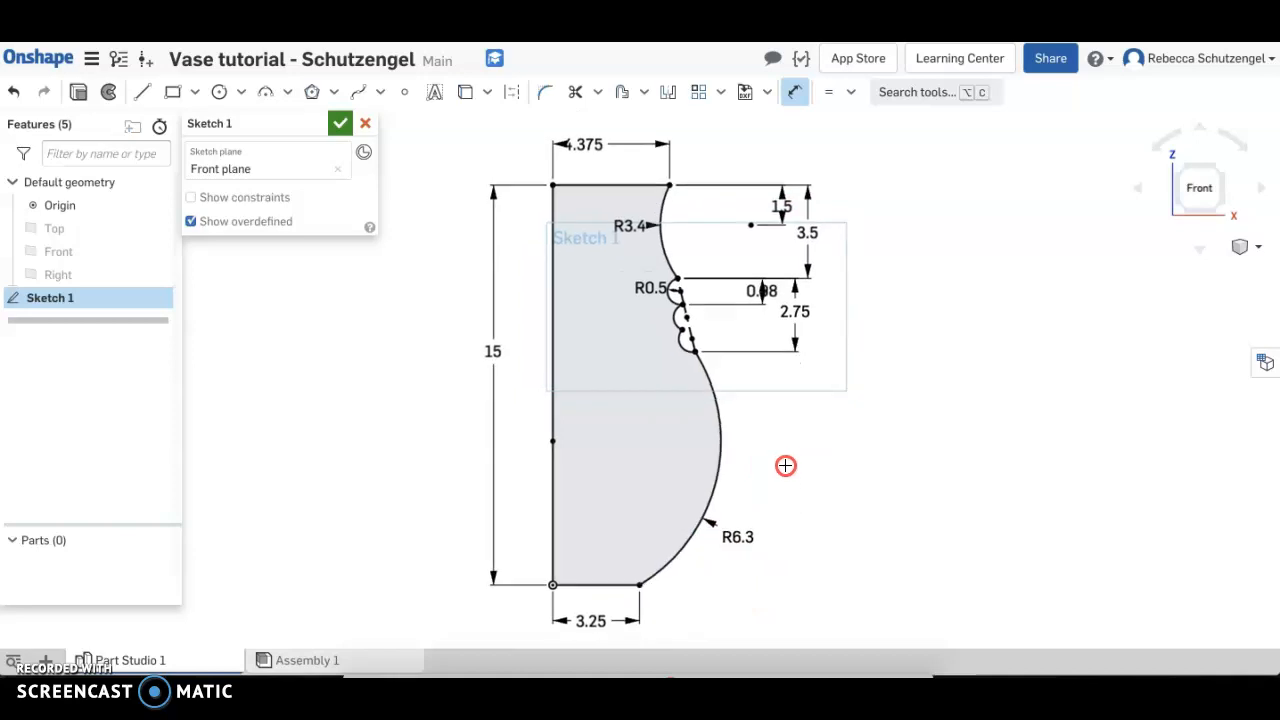
left_click_drag(586, 146, 600, 156)
left_click_drag(765, 289, 850, 286)
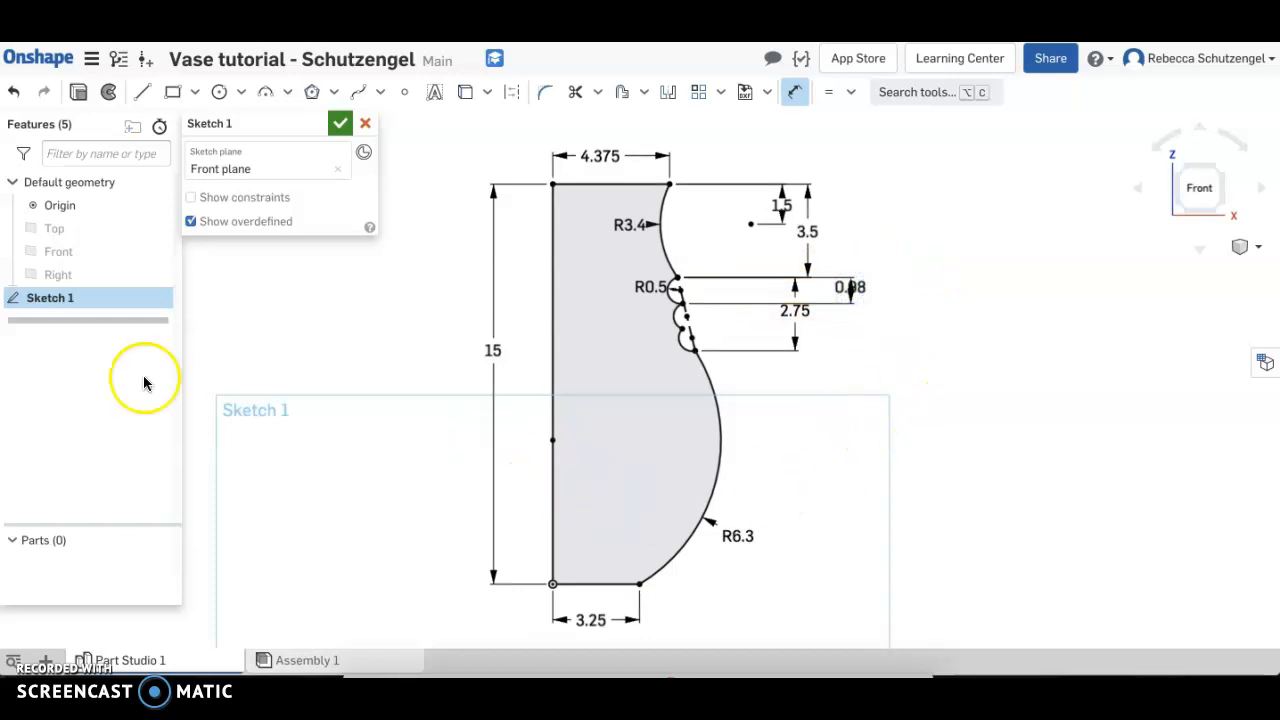
left_click(340, 123)
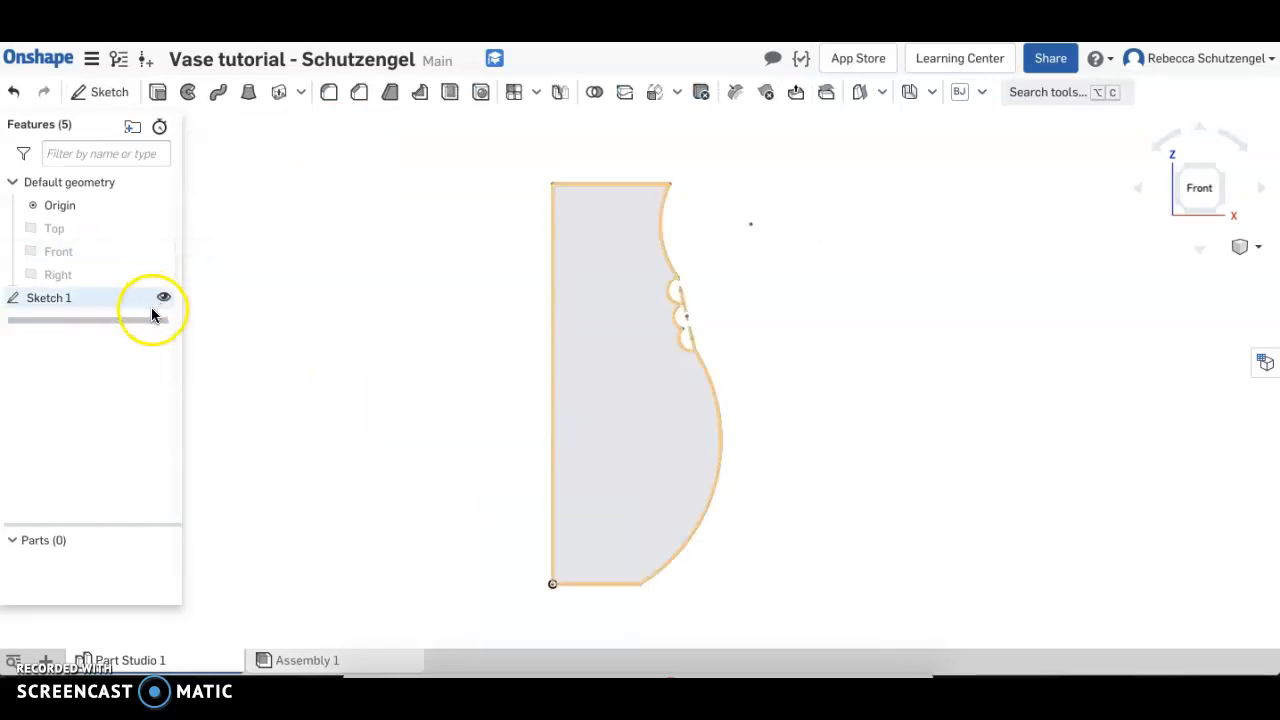
Revolve the half-profile fully around its straight vertical edge as a new solid
left_click(622, 342)
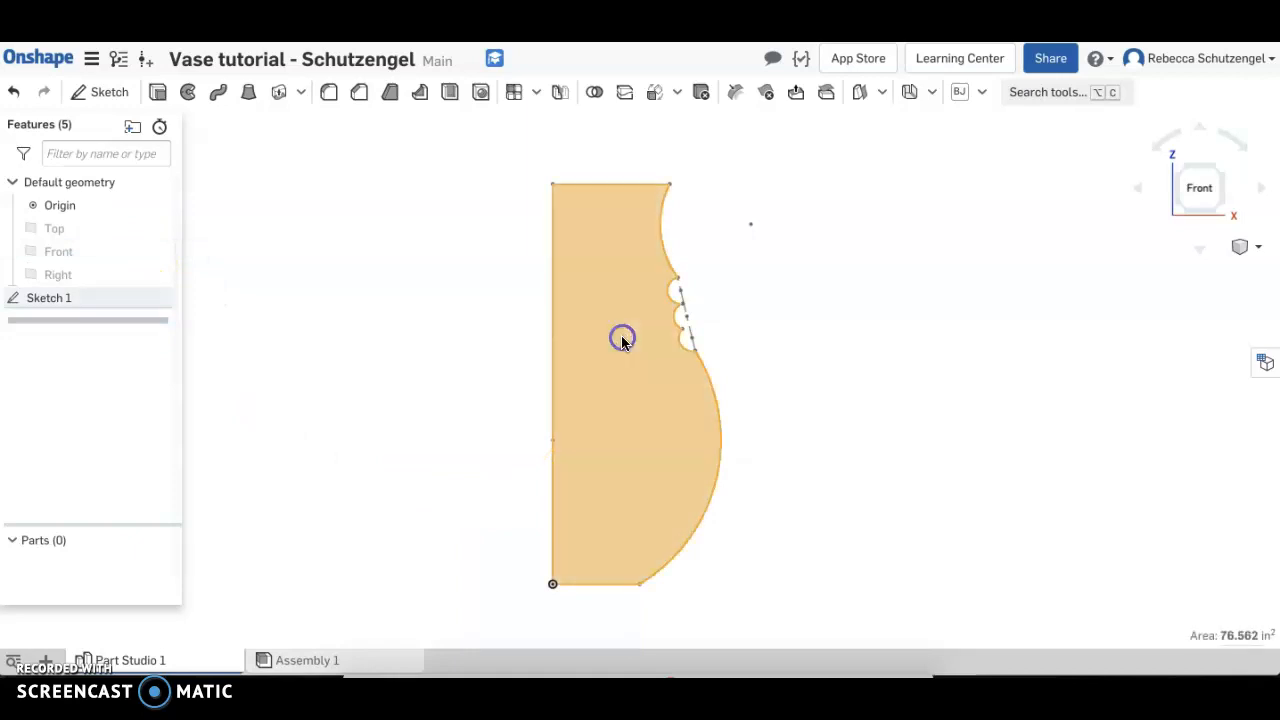
left_click(189, 101)
left_click(190, 100)
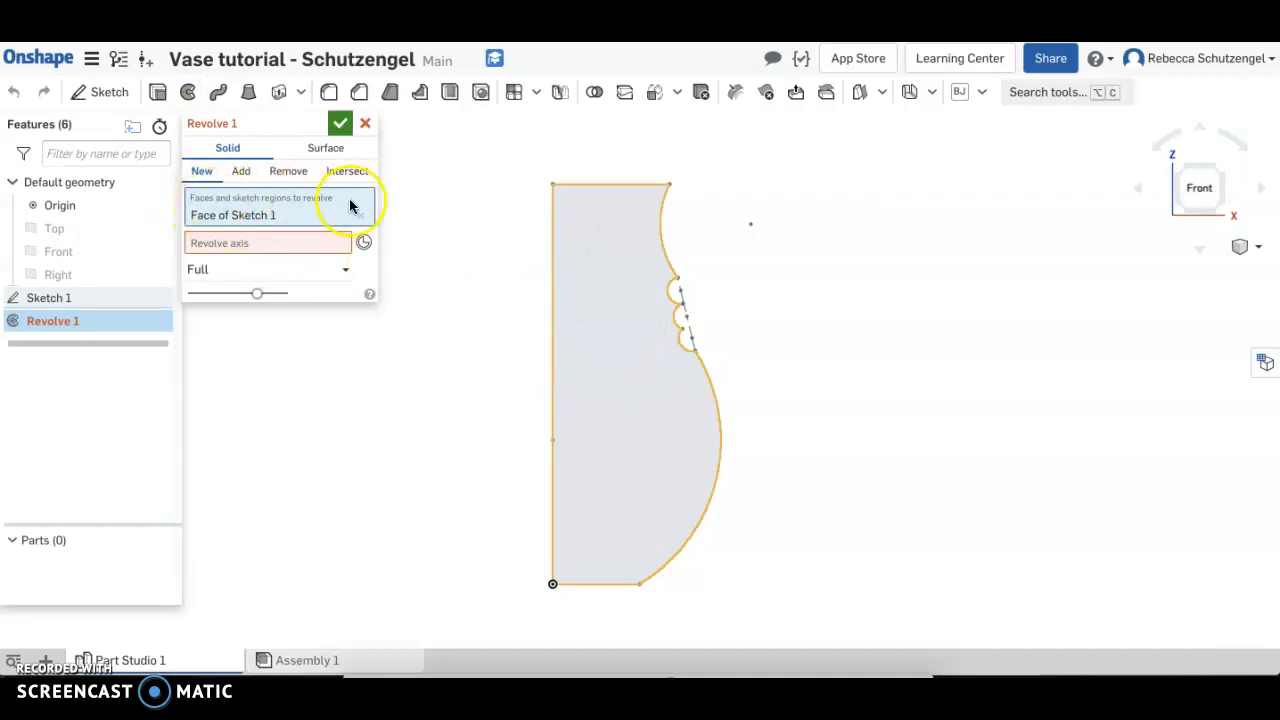
left_click(222, 249)
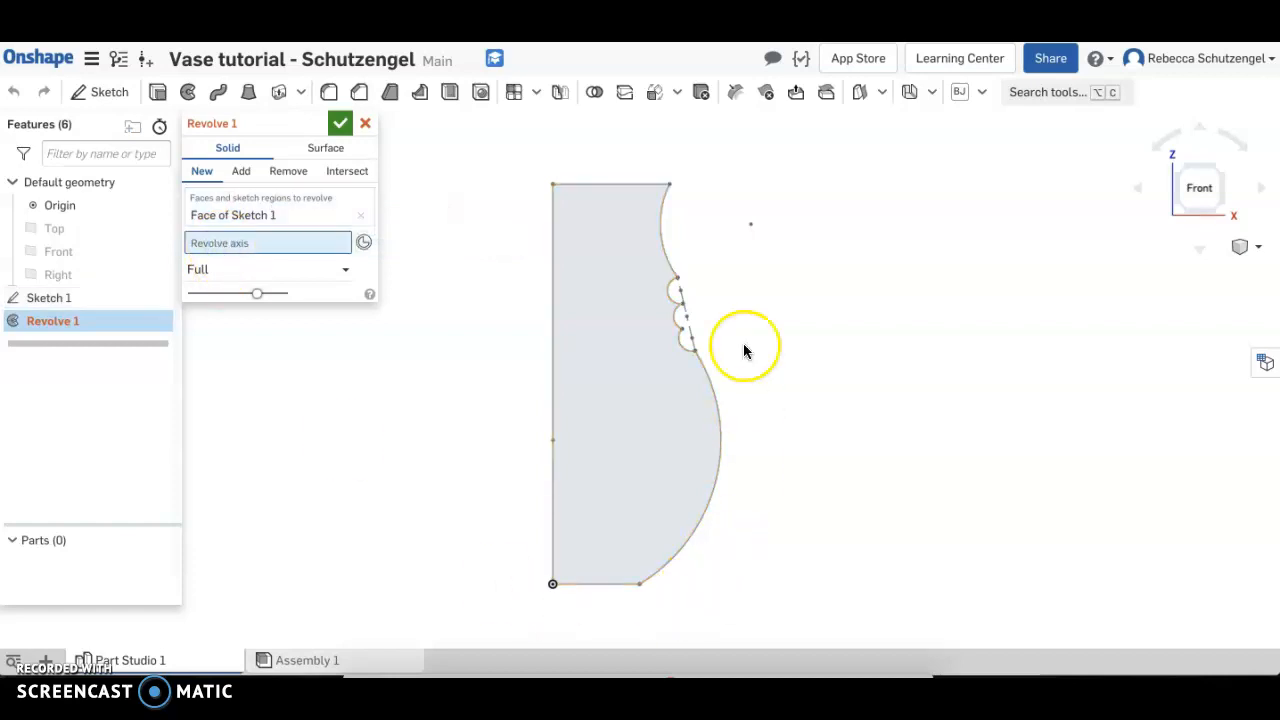
left_click(552, 283)
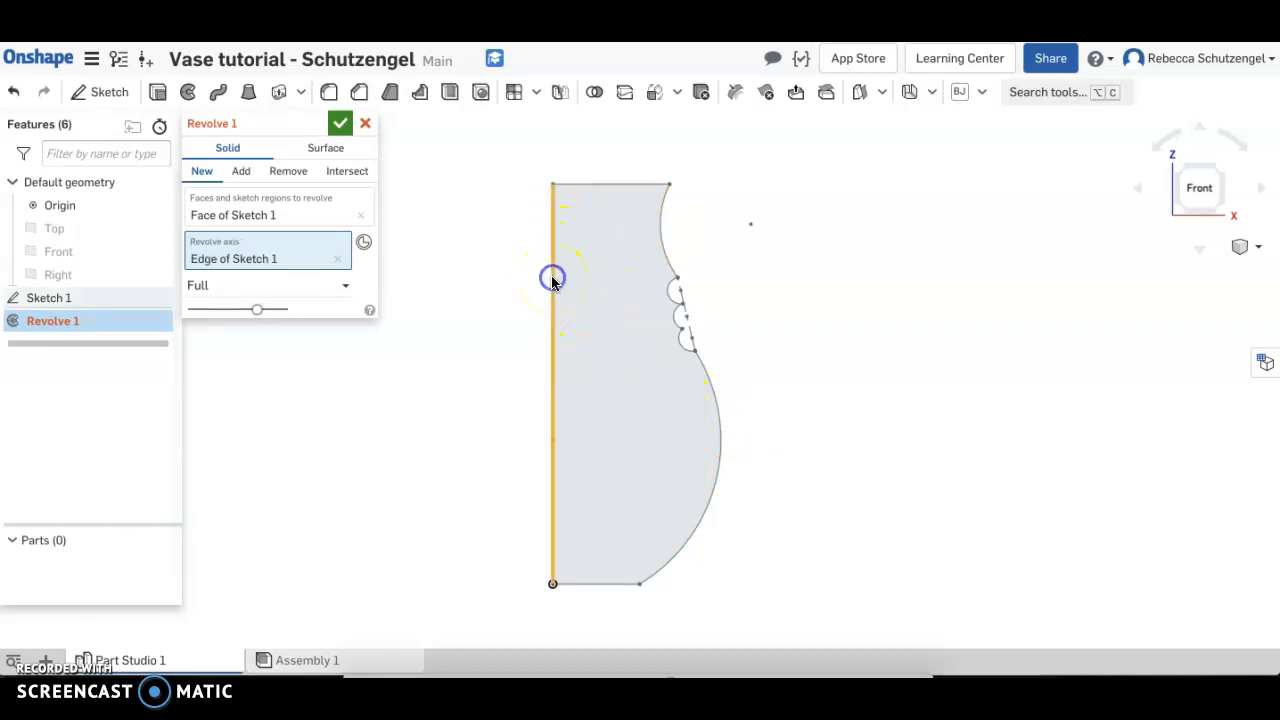
mouse_move(729, 291)
right_mouse_down()
mouse_move(729, 334)
mouse_move(720, 294)
mouse_move(640, 283)
mouse_move(737, 292)
mouse_move(719, 293)
right_mouse_up()
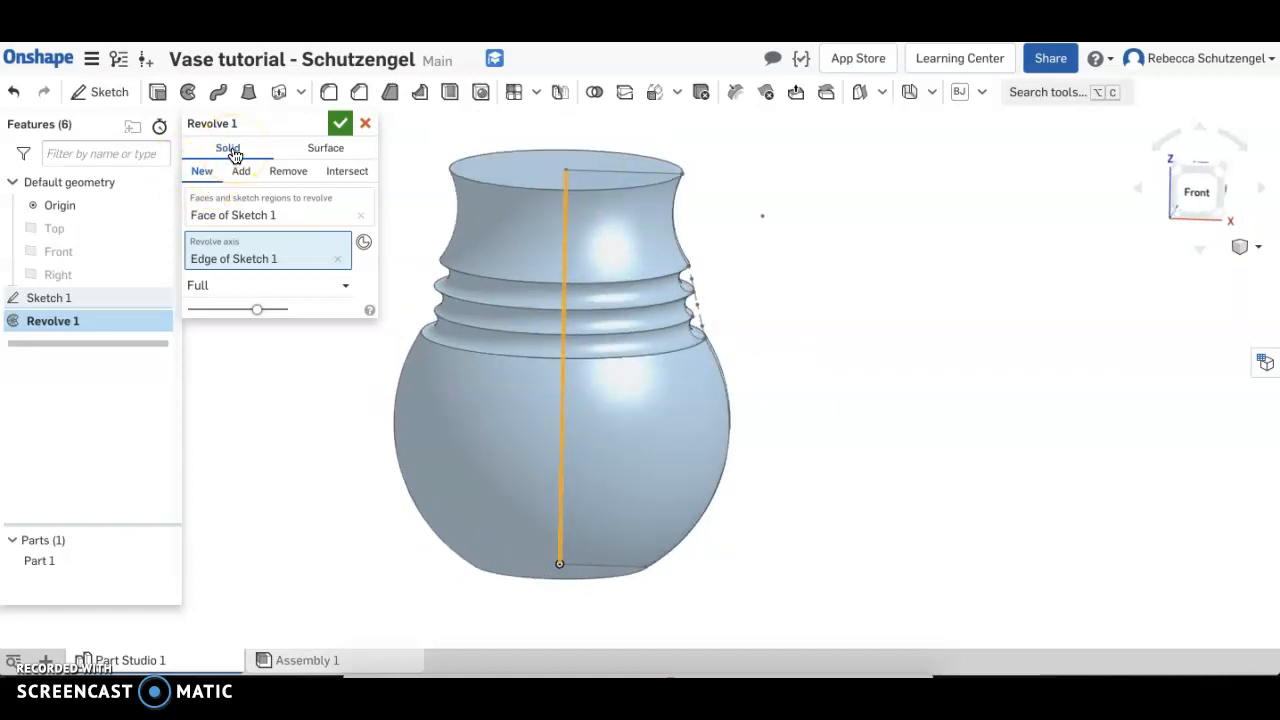
left_click(339, 127)
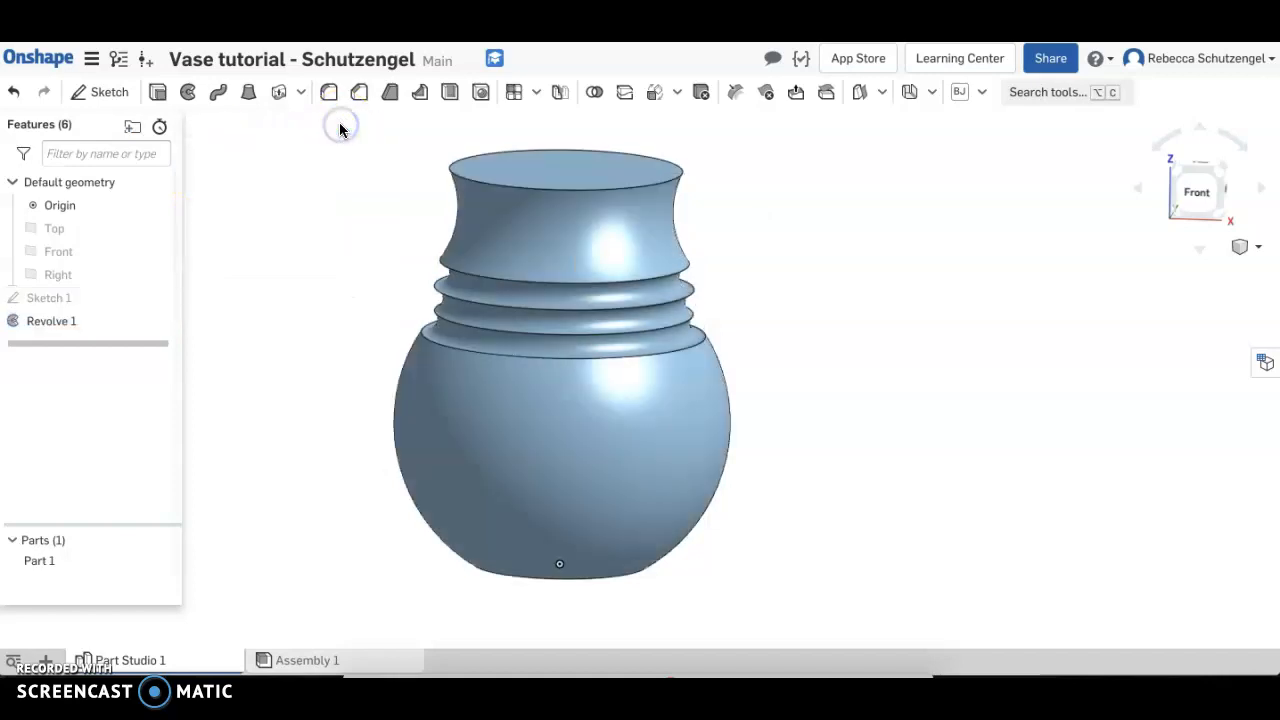
Rename the revolve feature as "Main body"
right_click(61, 319)
left_click(88, 333)
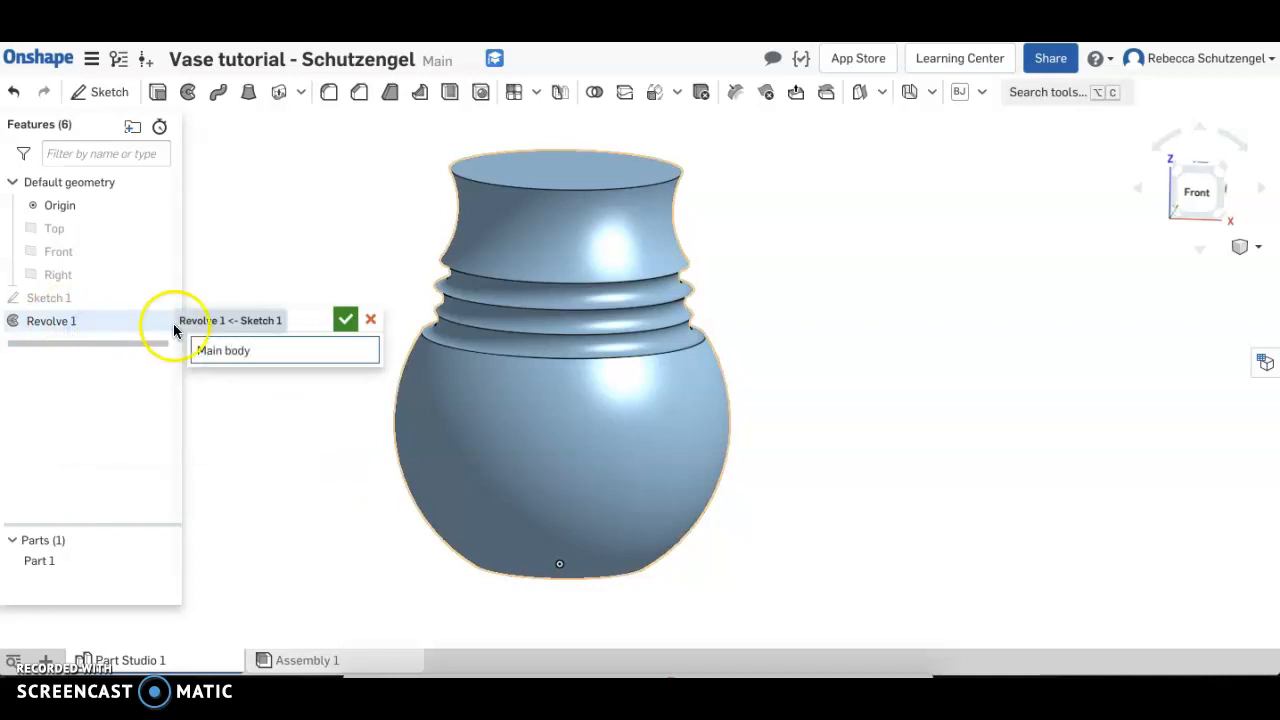
type("Main body")
left_click(345, 319)
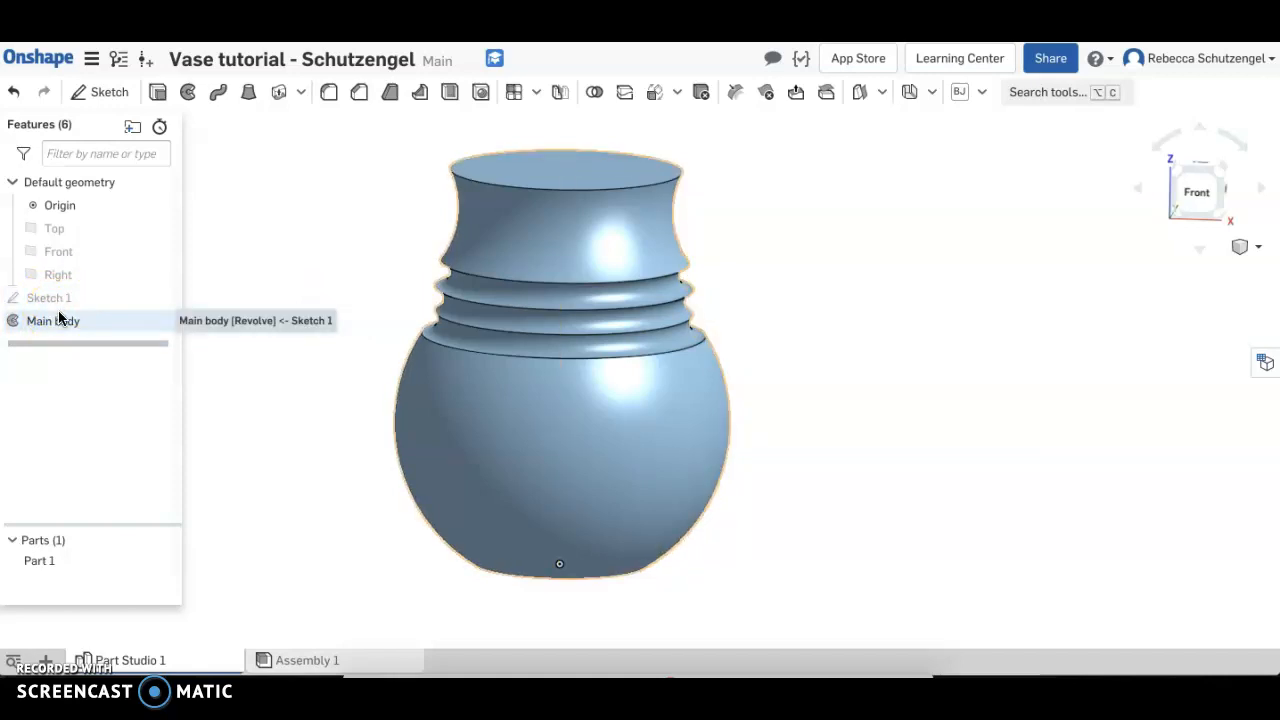
Fillet the four sharp circular edges of the grooves below the vase's neck with a 0.2 in radius
scroll(786, 371, "up", 5)
left_click(789, 350)
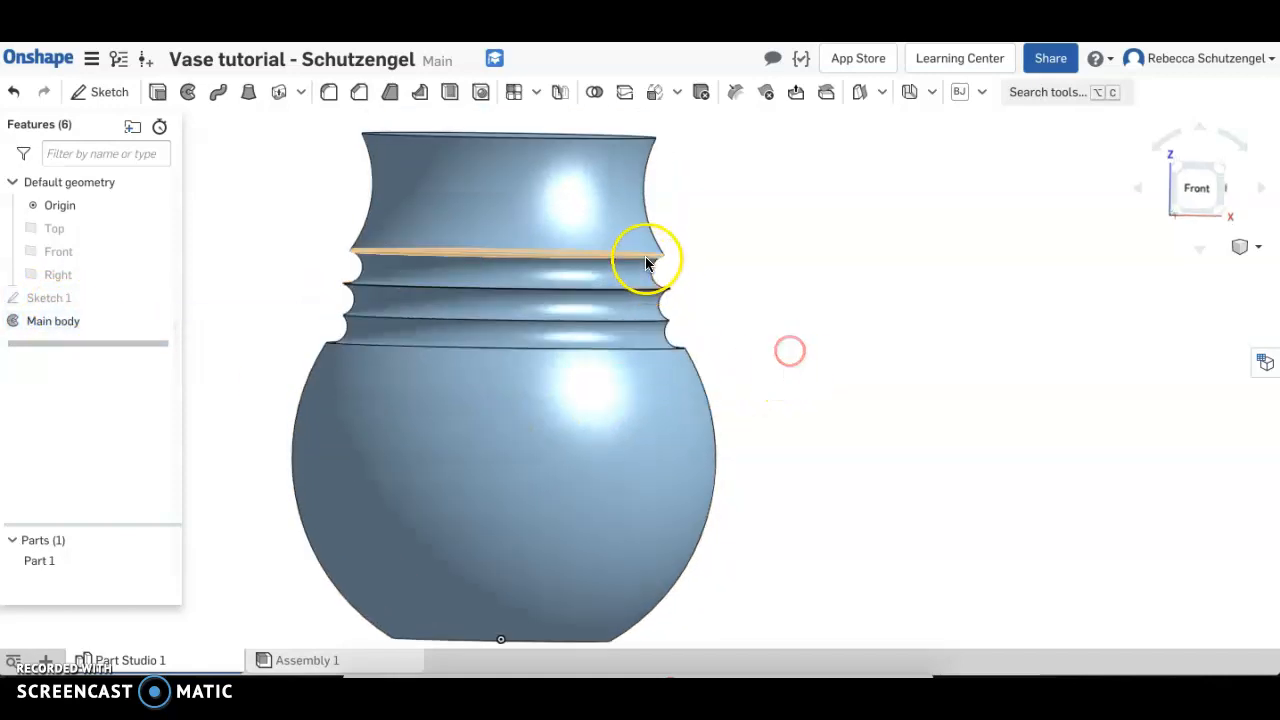
right_click_drag(780, 346, 784, 348)
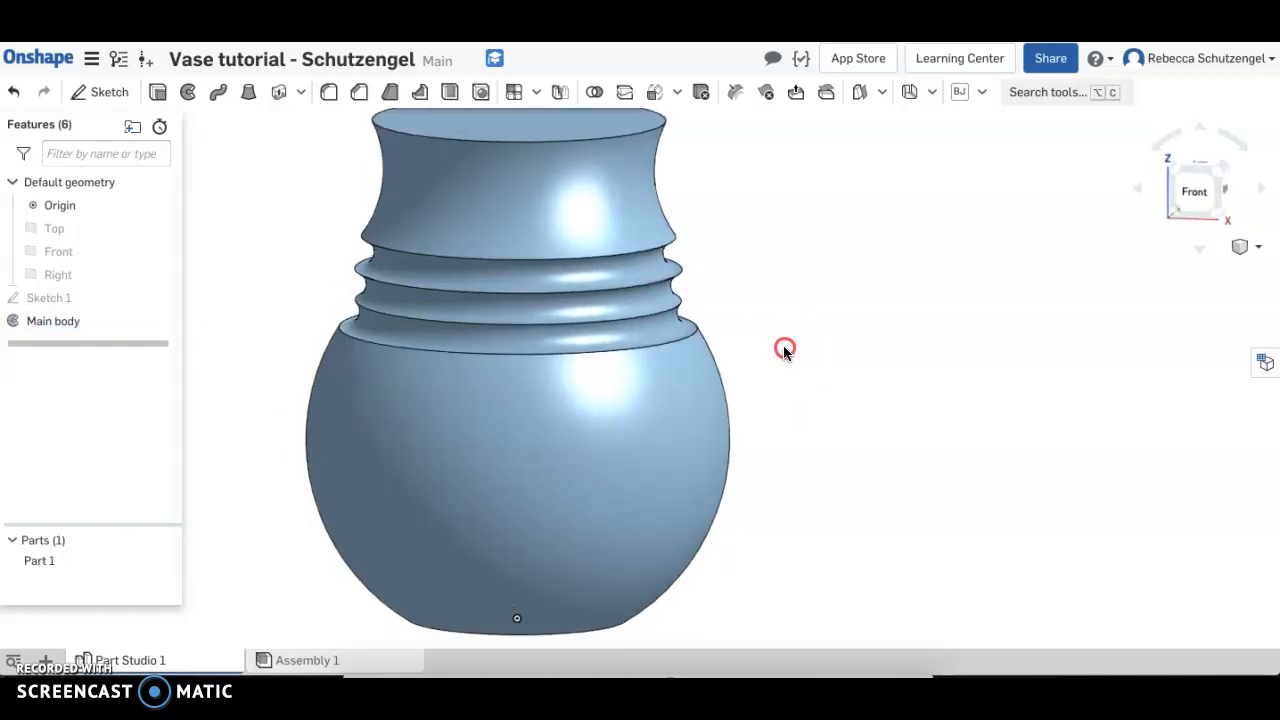
left_click(330, 95)
left_click(645, 250)
left_click(643, 285)
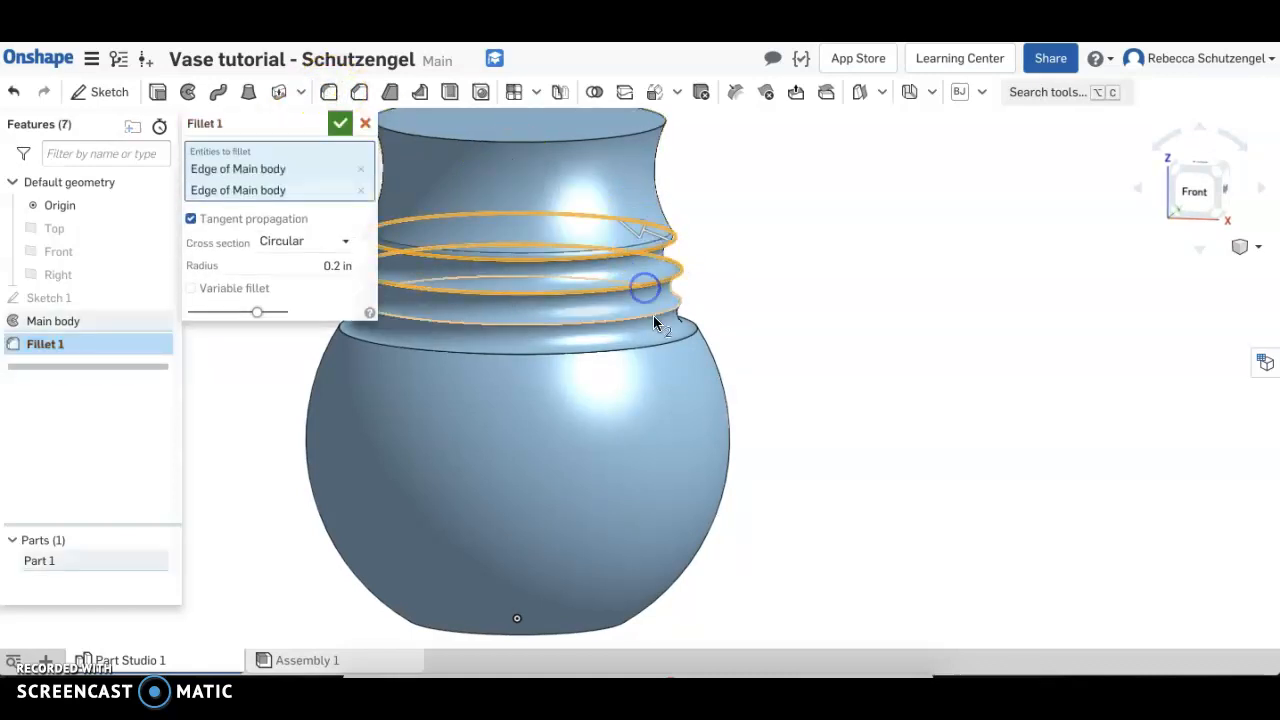
left_click(653, 315)
left_click(671, 343)
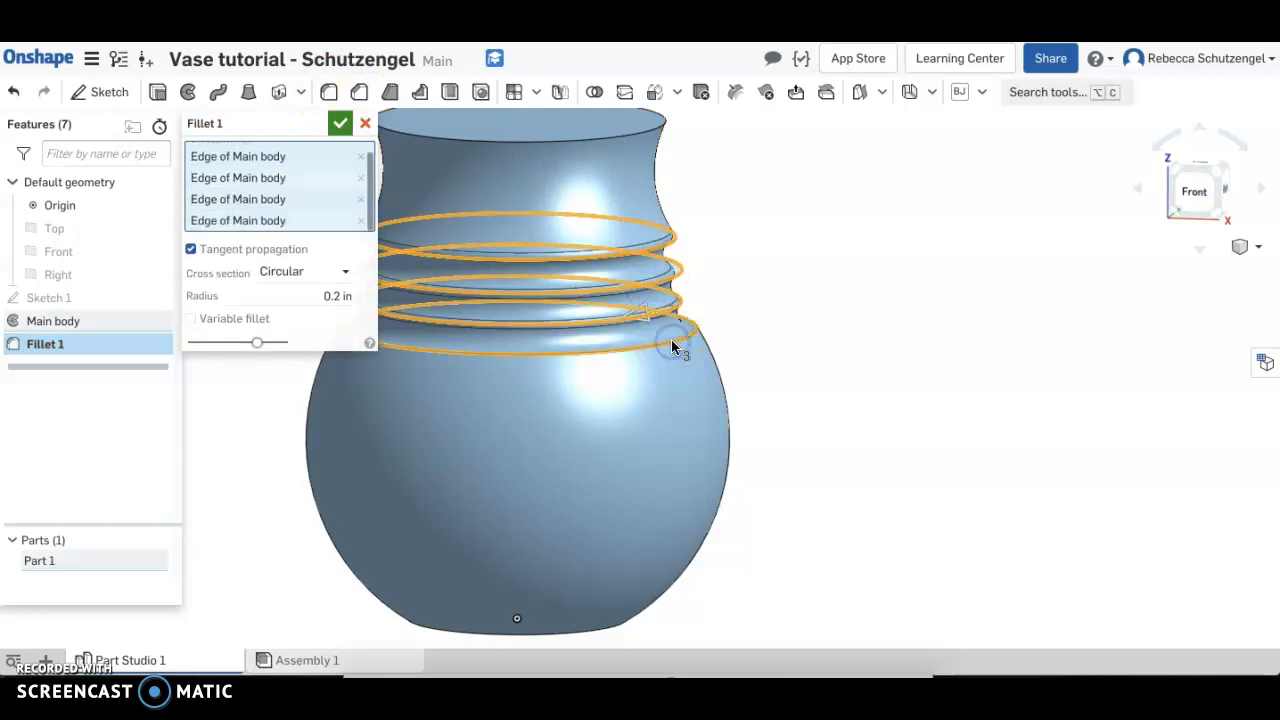
left_click(338, 296)
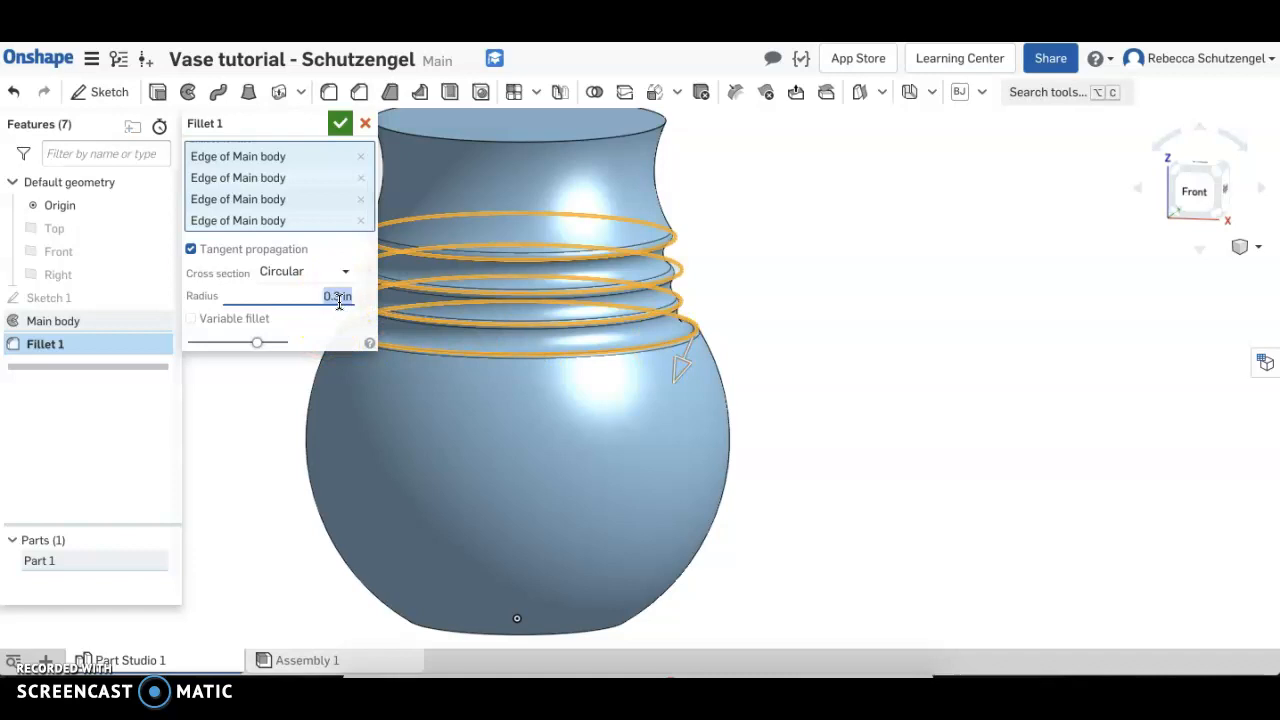
left_click(340, 123)
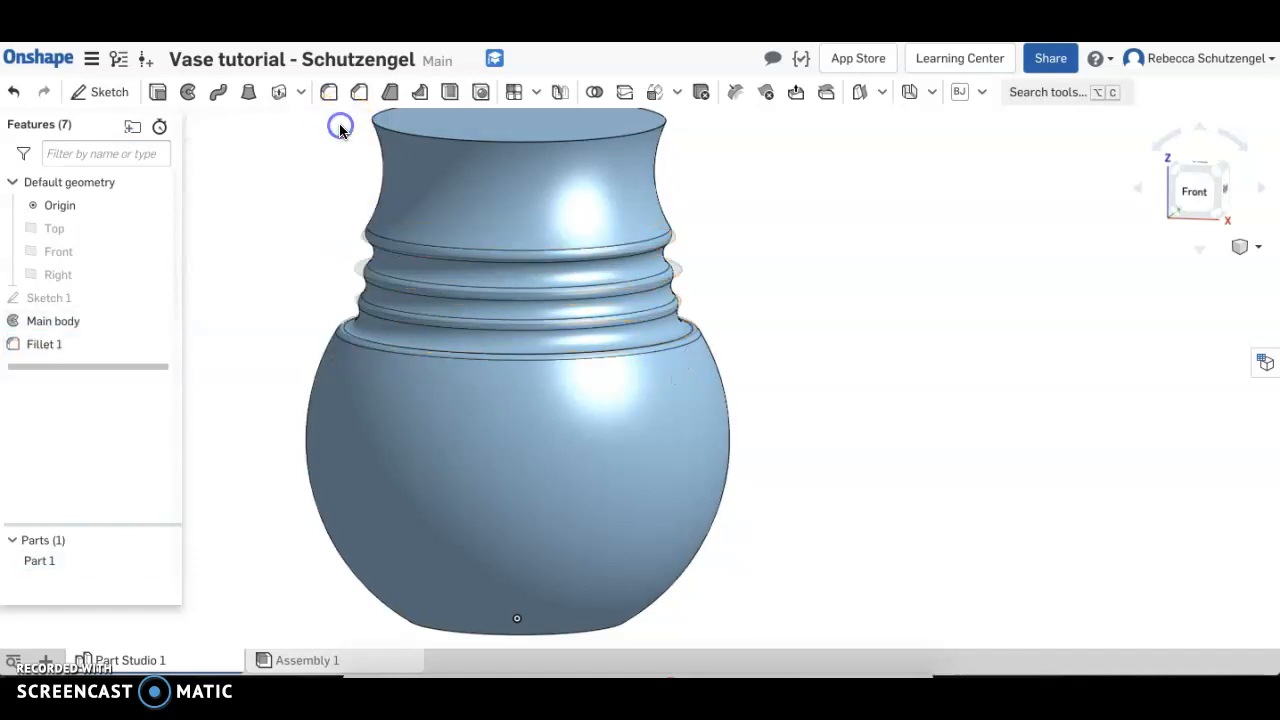
Rename the fillet feature as "Main body fillets"
right_click(66, 348)
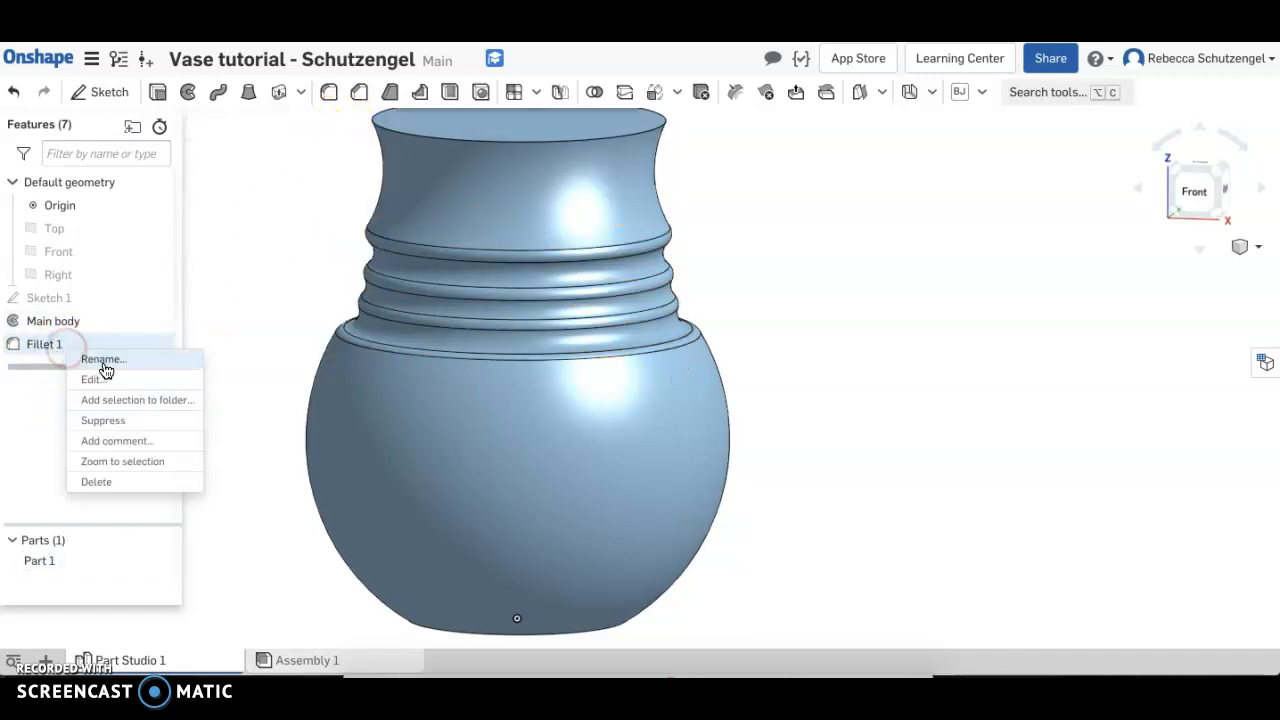
left_click(103, 366)
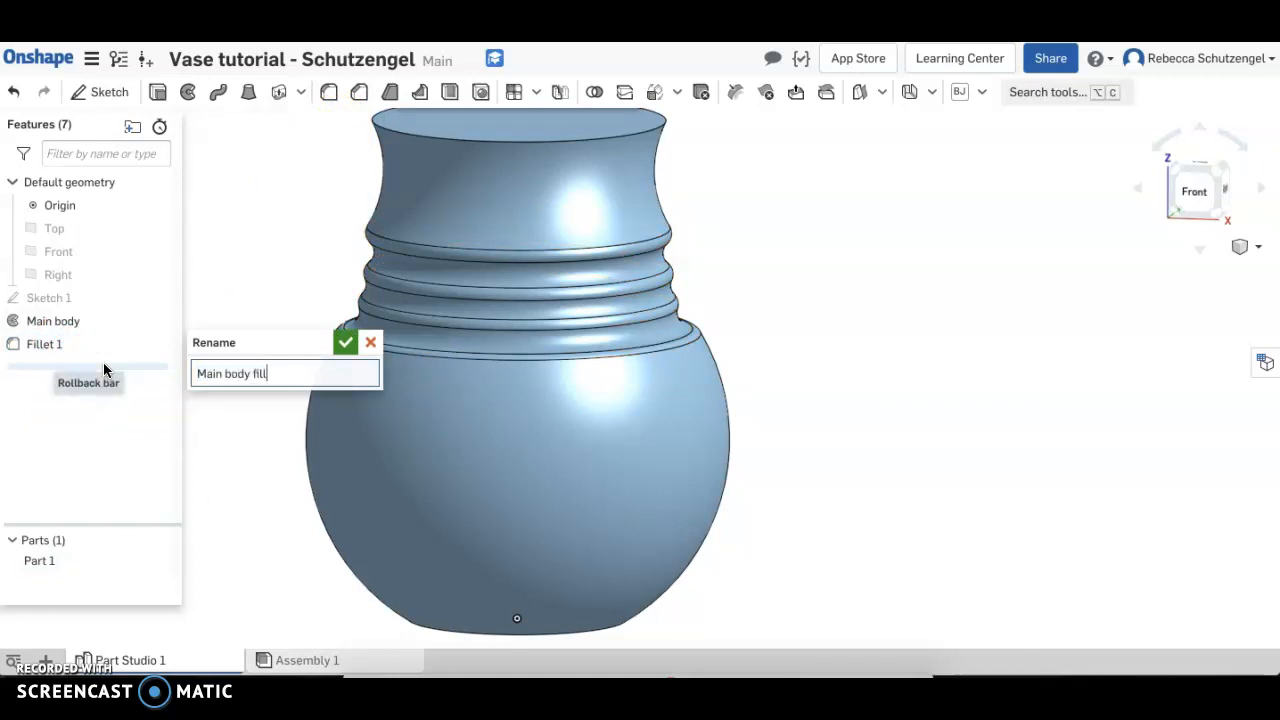
type("Main body fillets")
left_click(345, 342)
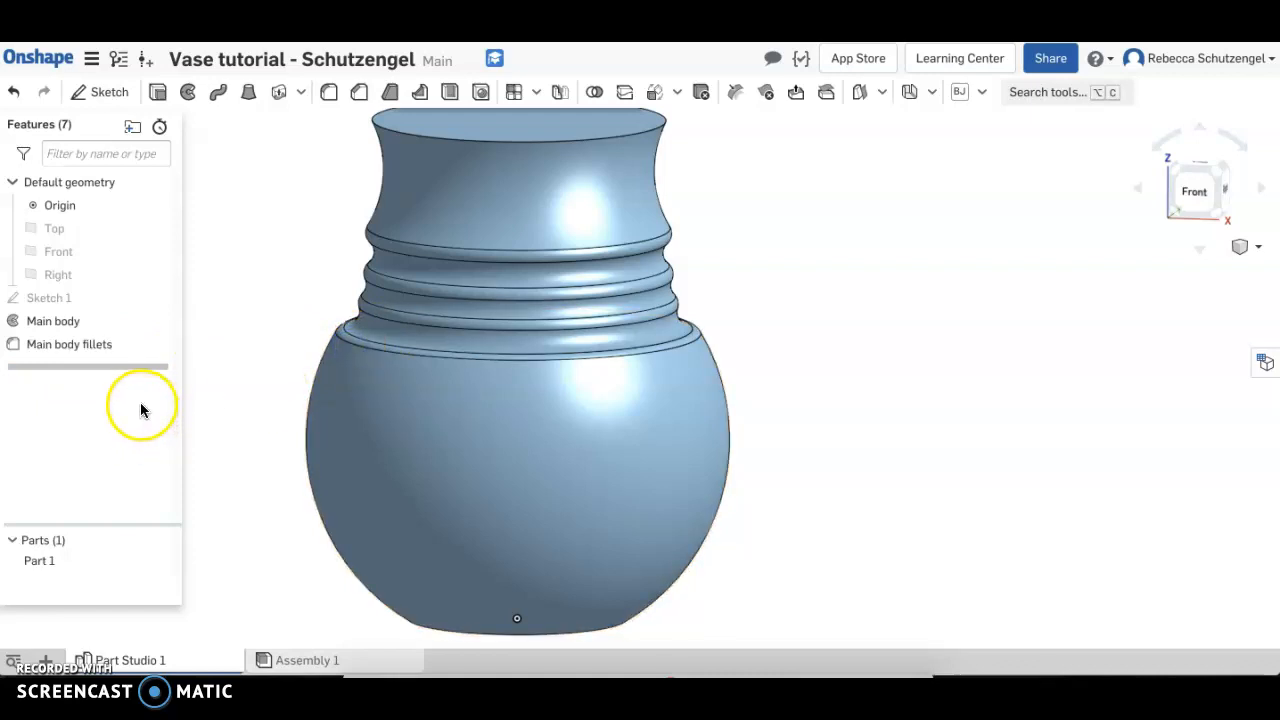
Start a new sketch on the Right plane and view it straight on
middle_click_drag(246, 372, 255, 411)
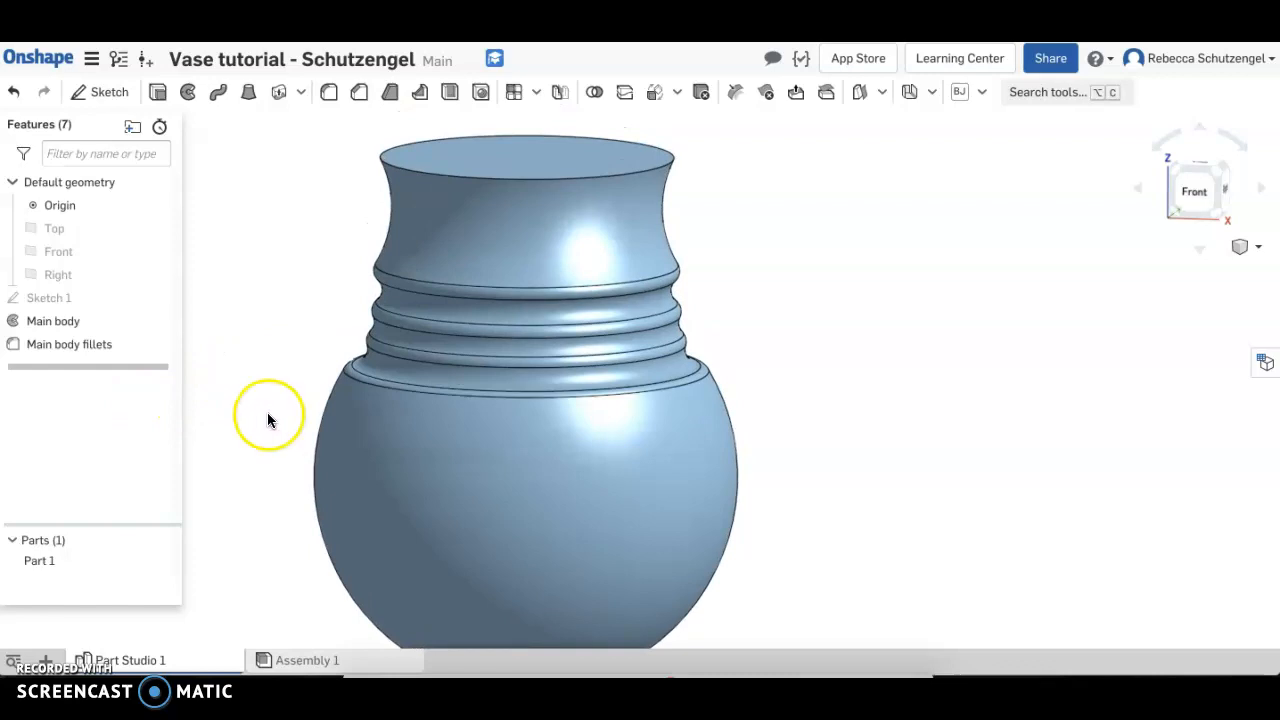
left_click(73, 279)
left_click(103, 92)
right_click_drag(886, 451, 811, 448)
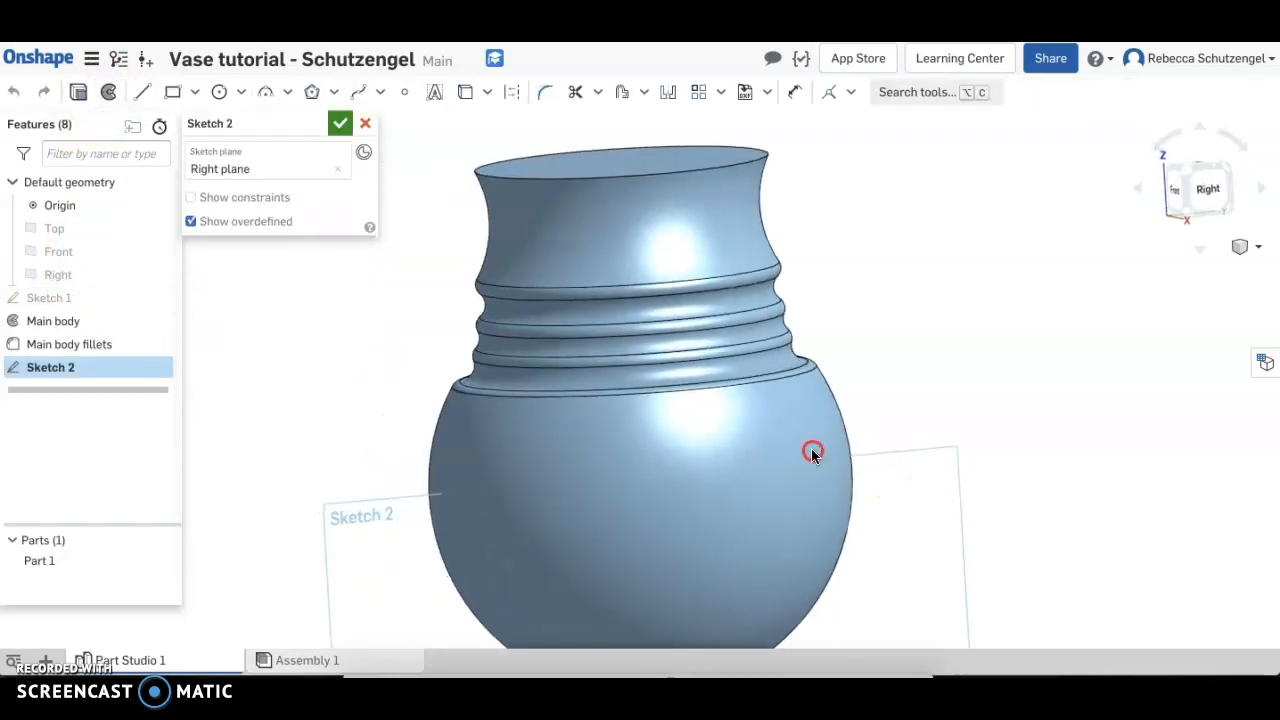
left_click(1196, 210)
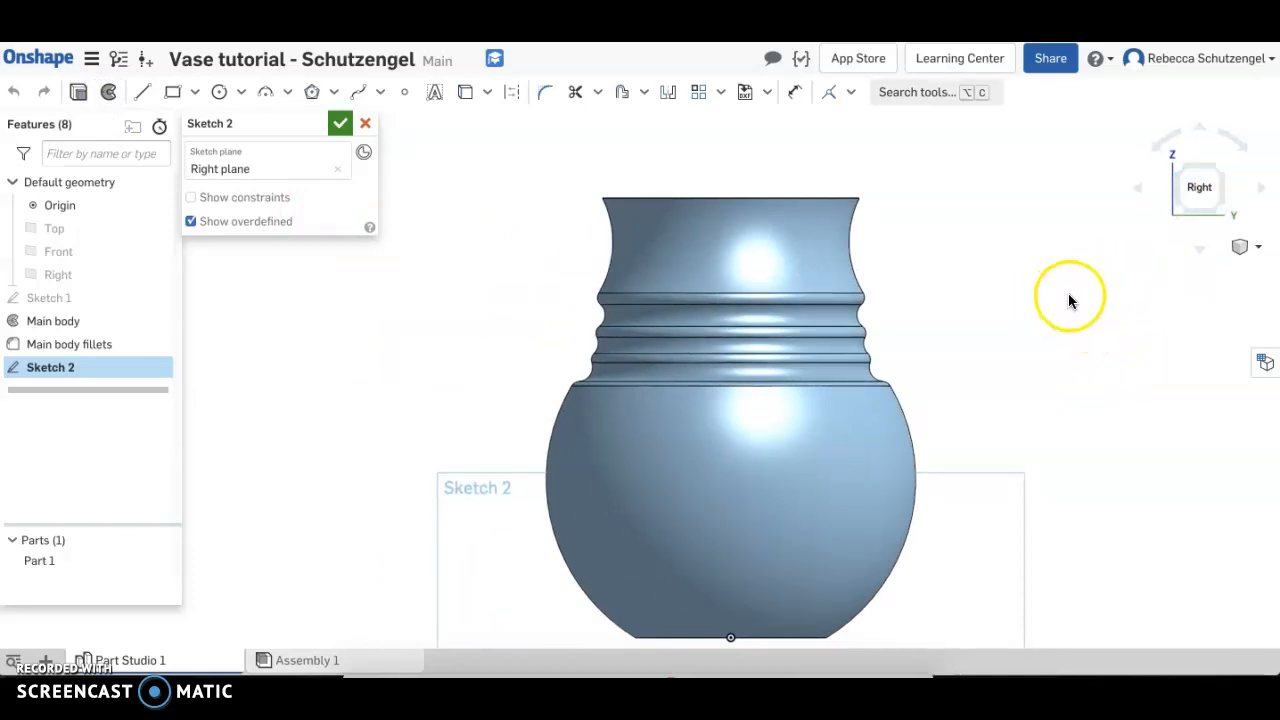
Project the vase's circular top rim edge into the sketch, hide Part 1 and face the sketch plane
left_click(777, 197)
right_click_drag(942, 162, 941, 189)
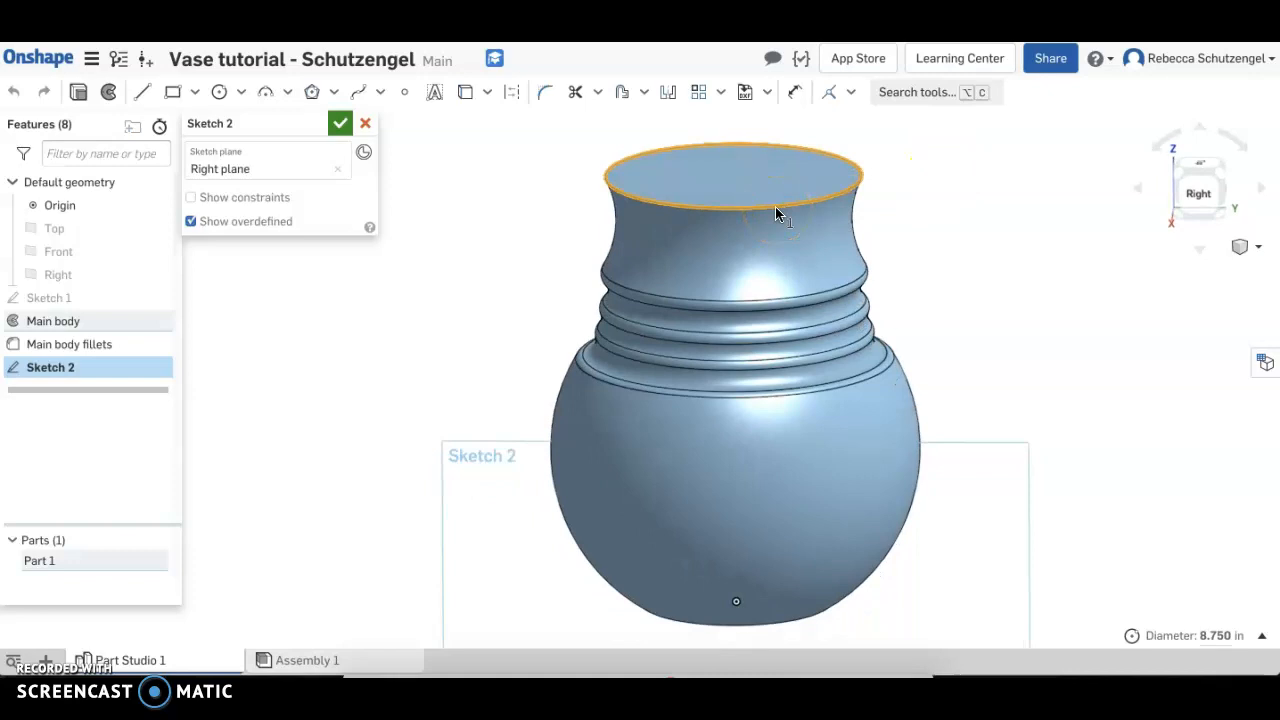
left_click(465, 92)
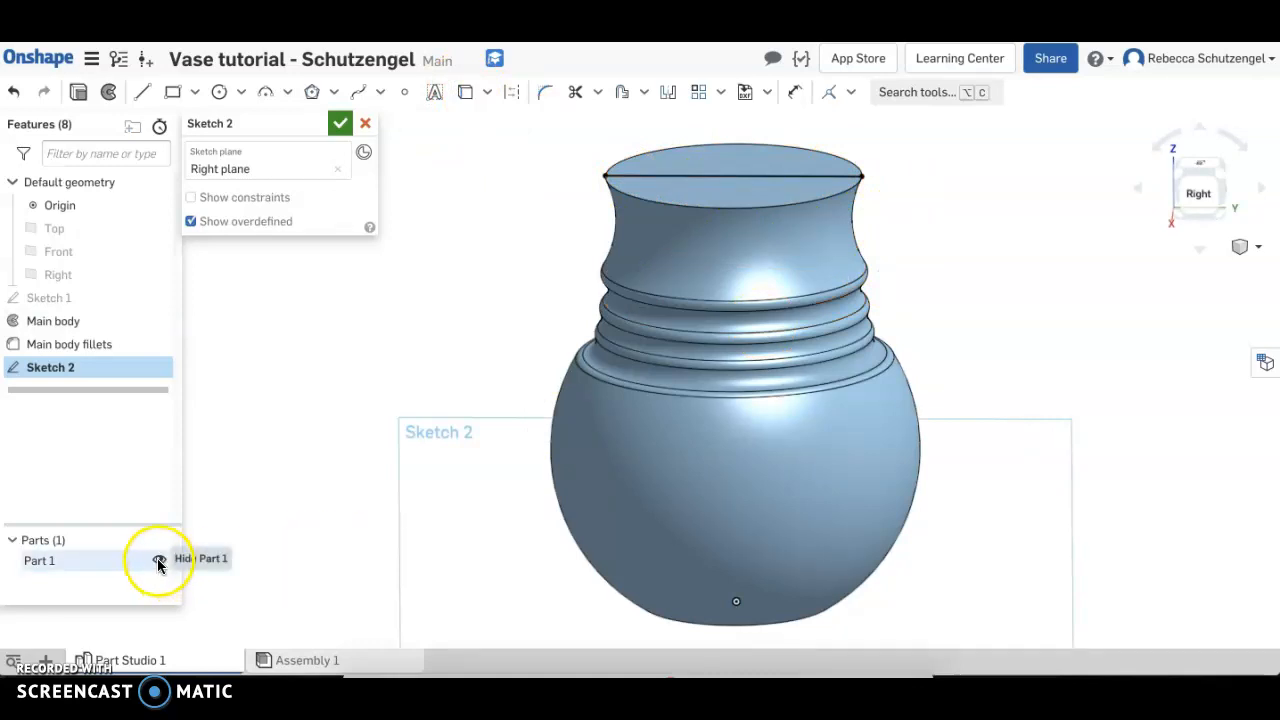
left_click(159, 562)
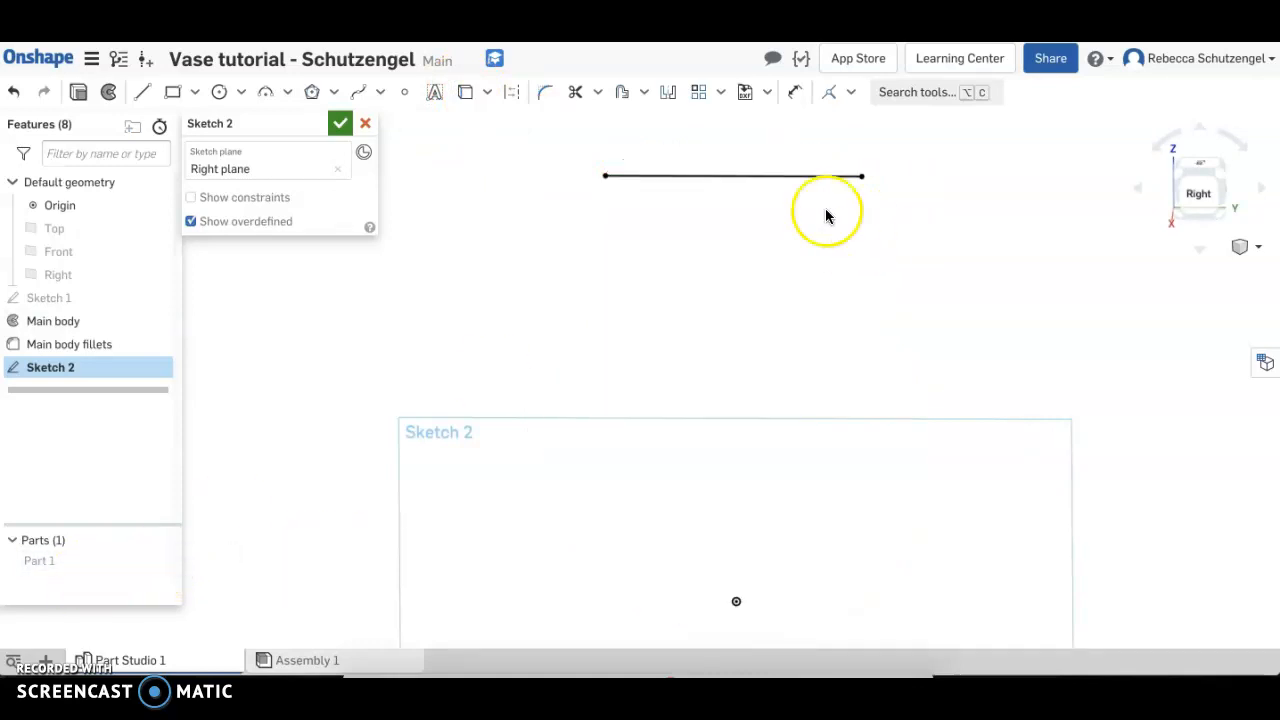
left_click(1200, 200)
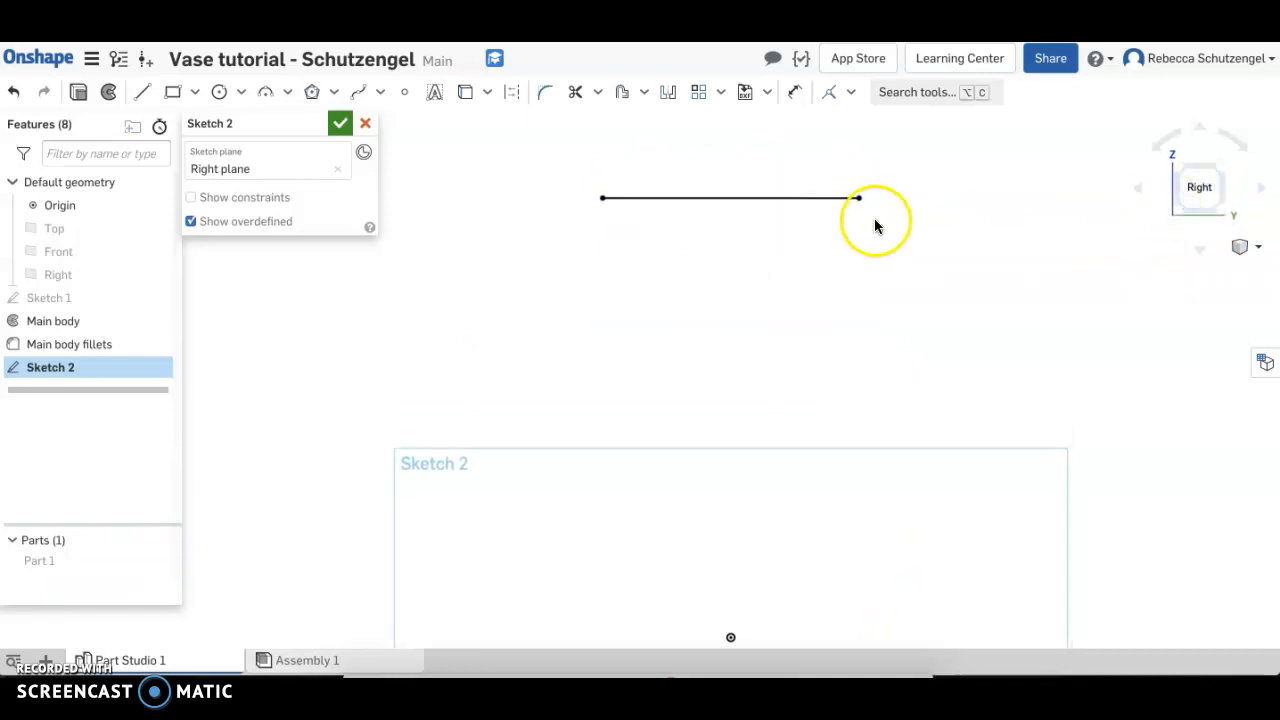
Draw a vertical line about 3 in down from the projected rim line, then a horizontal line about 1.2 in outward from its lower end
left_click(148, 92)
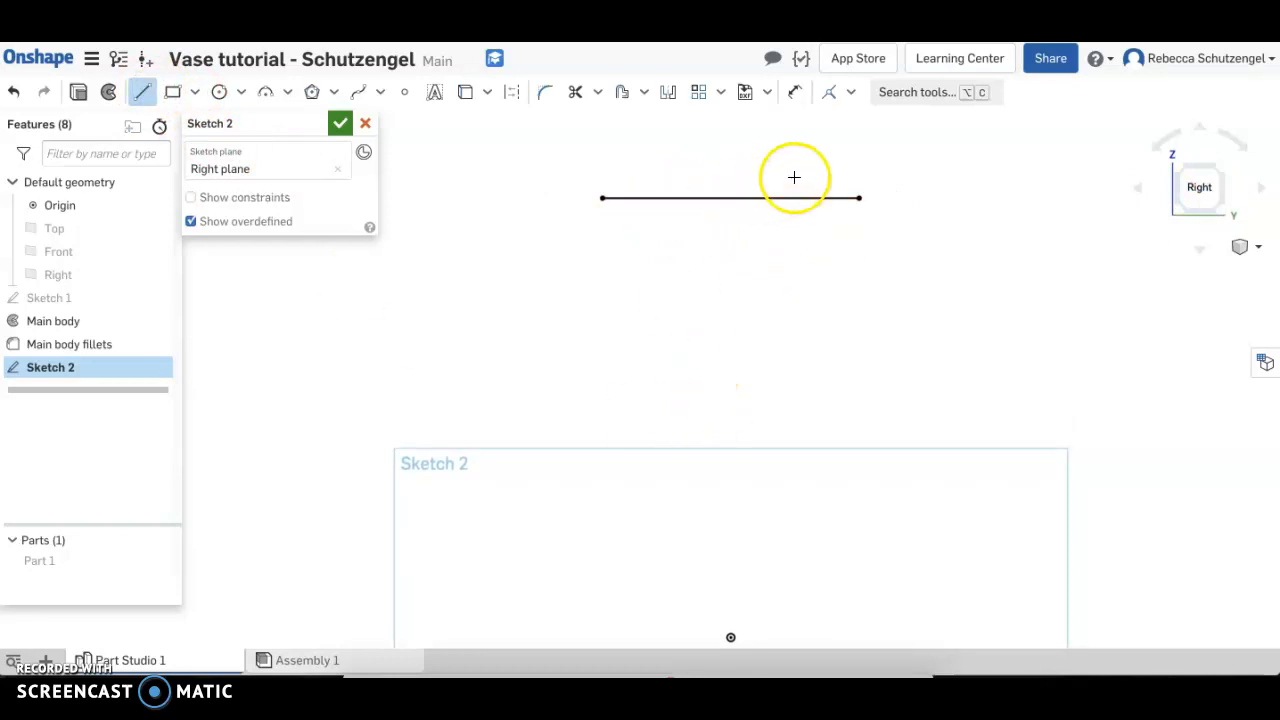
left_click(808, 197)
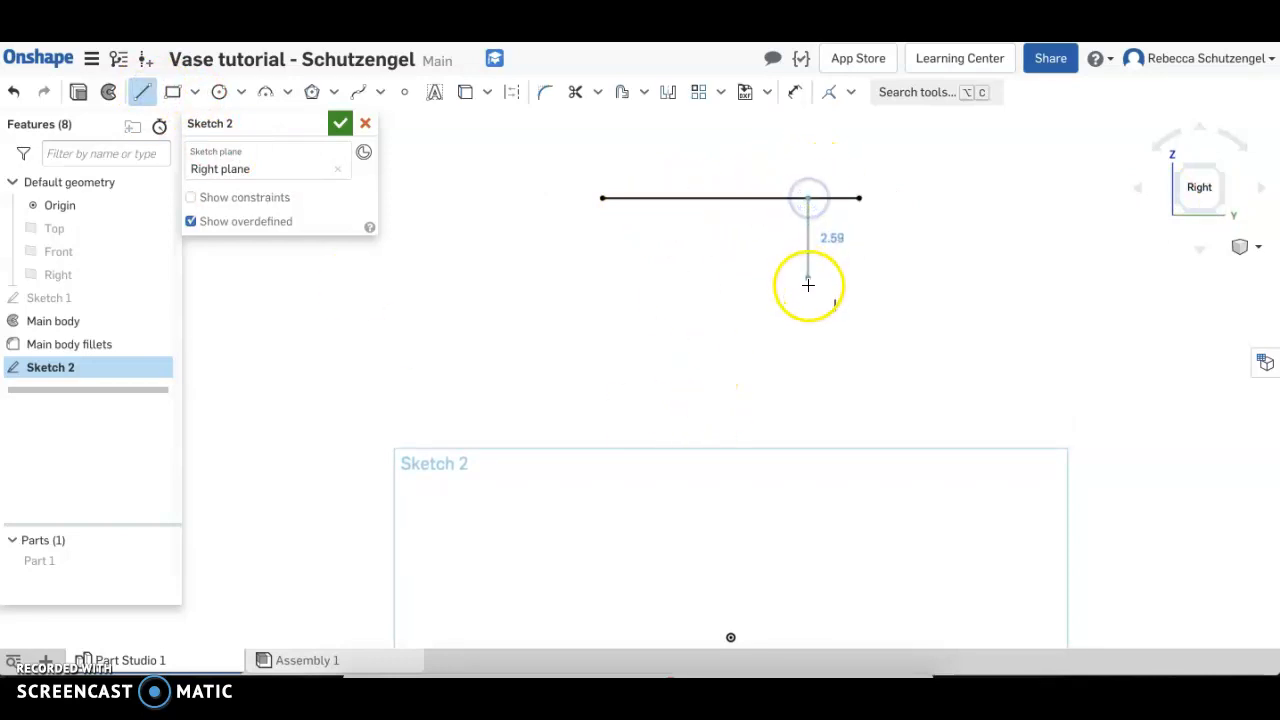
left_click(808, 287)
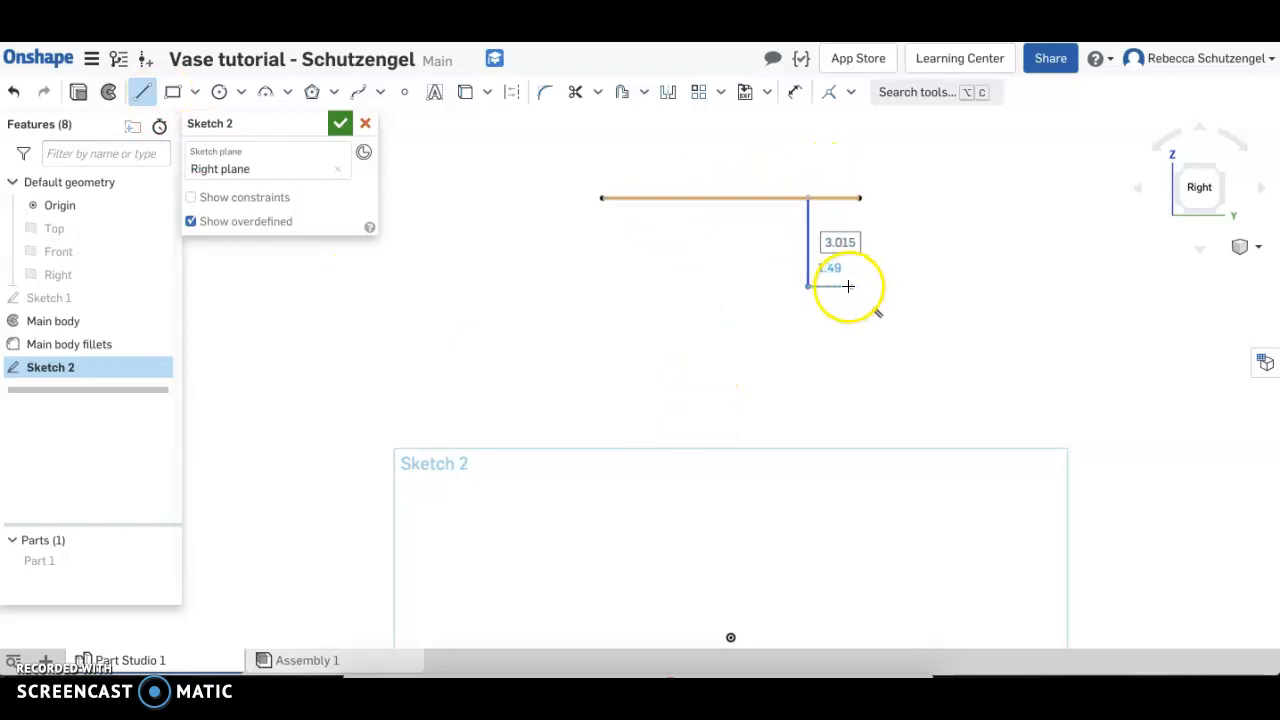
left_click(841, 287)
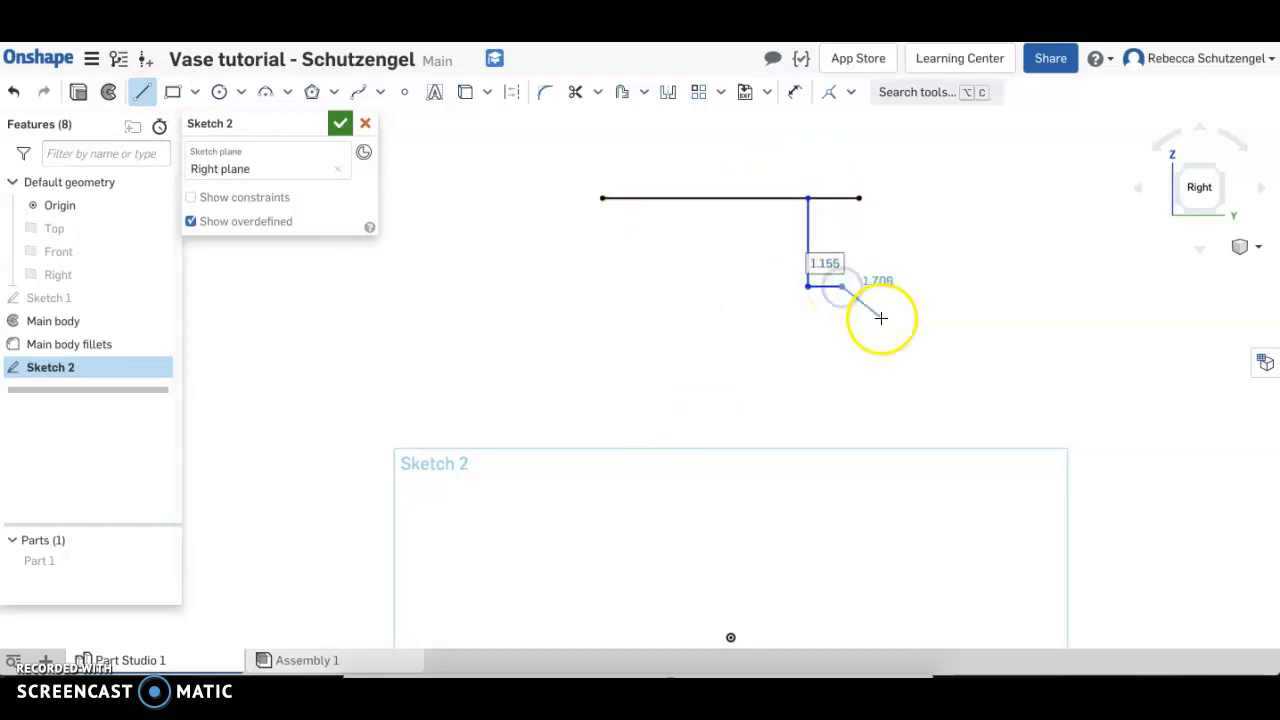
key("Escape")
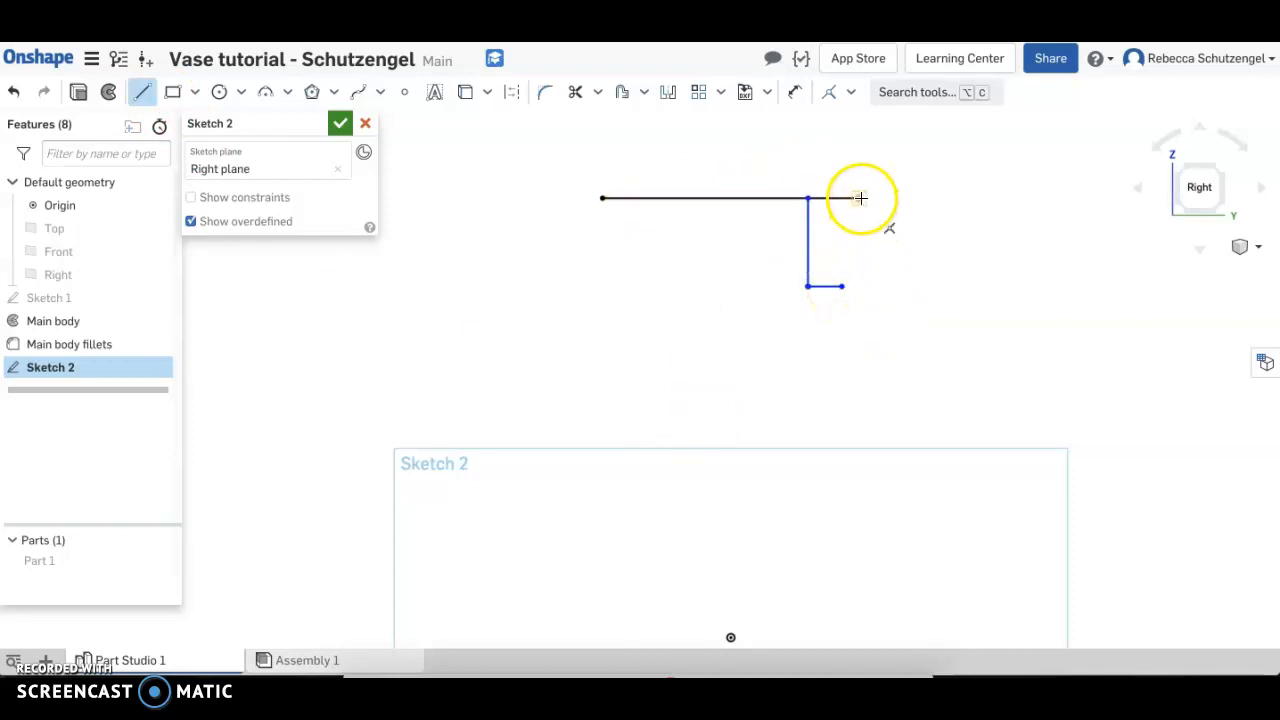
Extend the rim line outward about 1.4 in and close the spout profile with a three-point arc of about 3.9 in radius
left_click(861, 197)
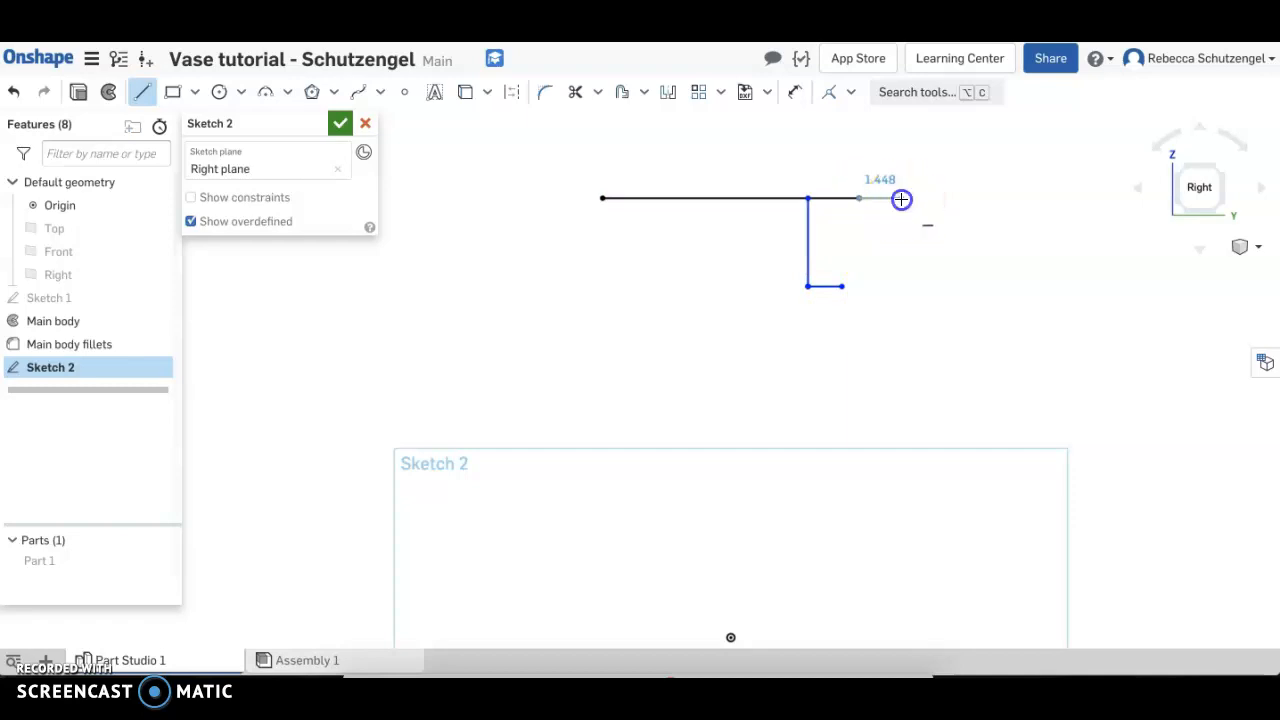
key("Escape")
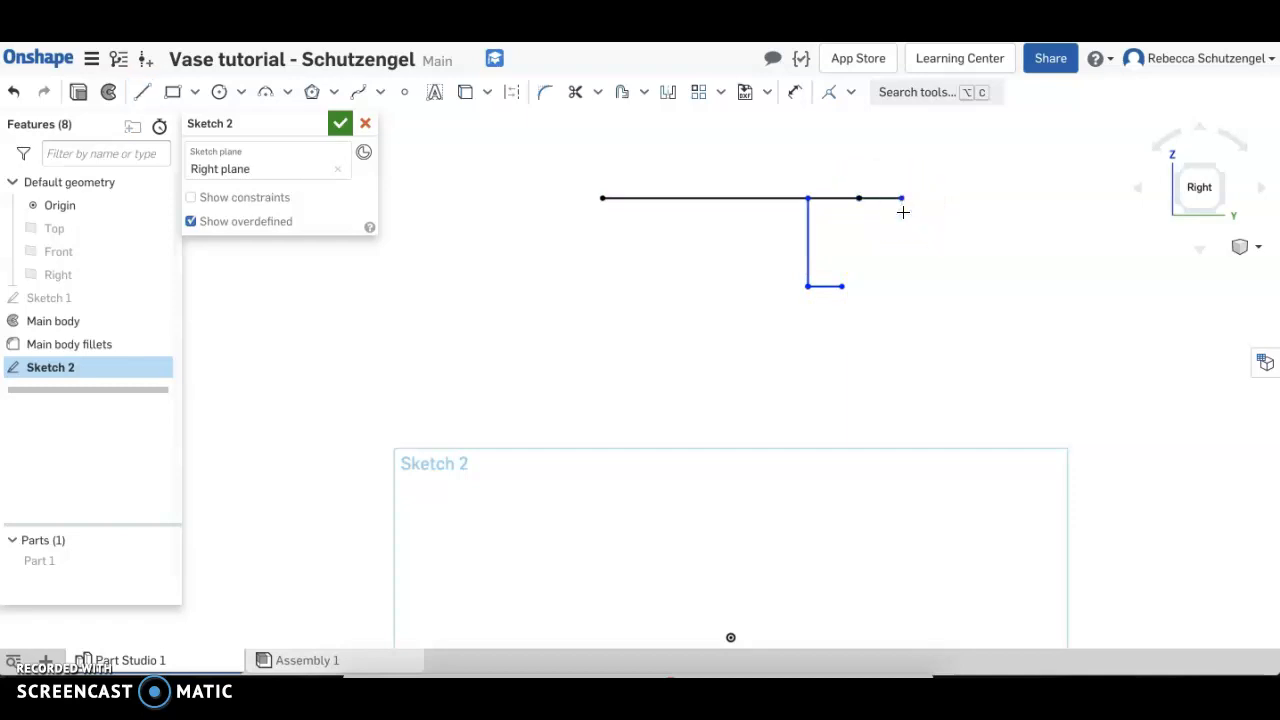
key("t")
left_click(902, 198)
left_click(846, 287)
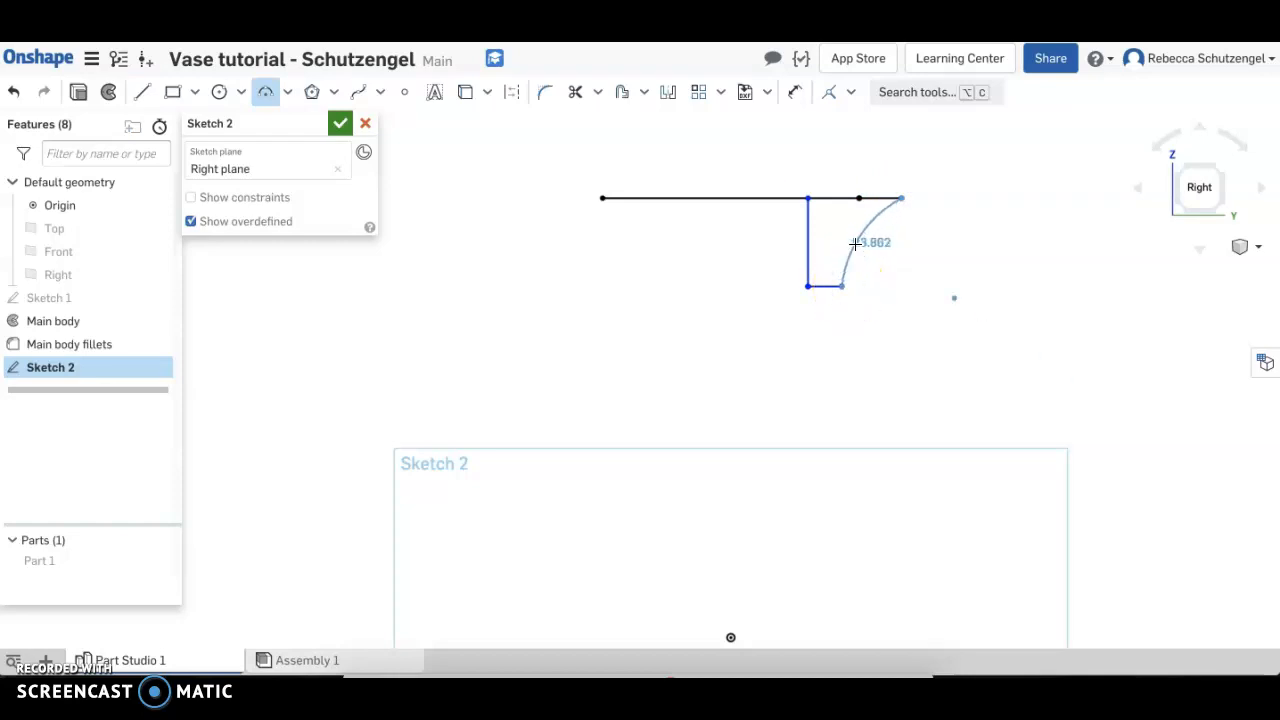
left_click(855, 243)
key("Escape")
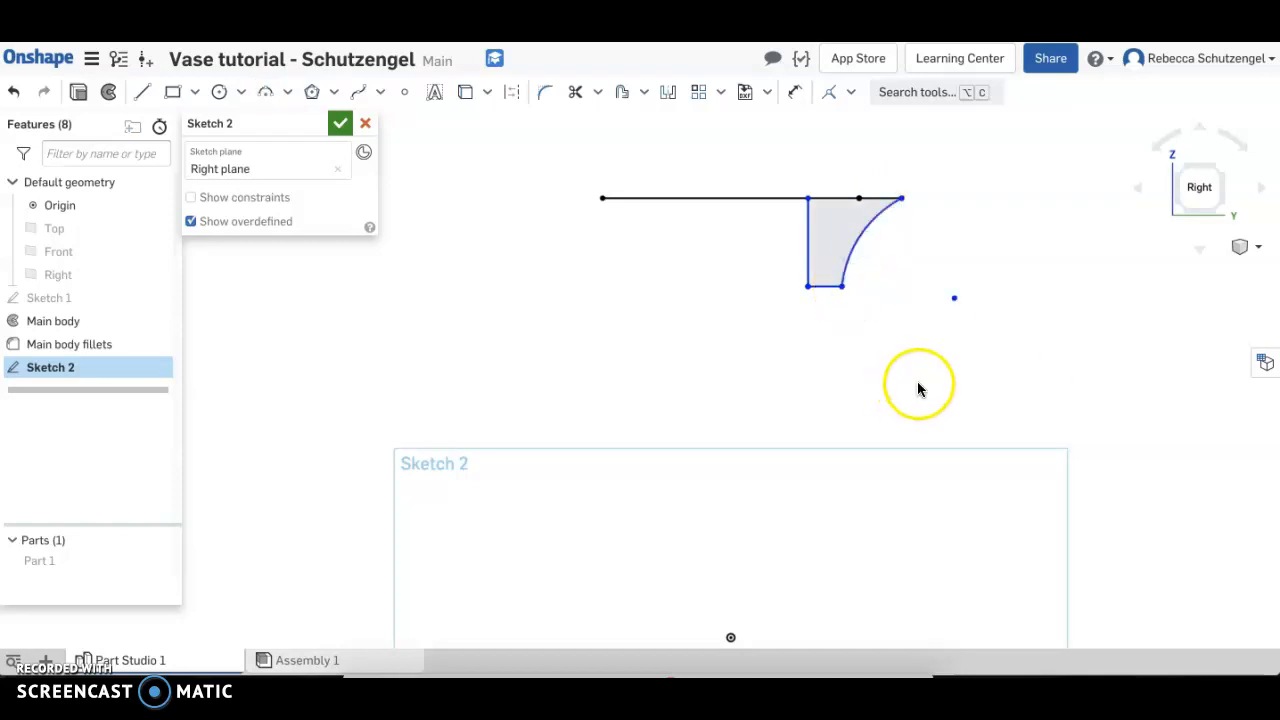
Dimension the spout profile's vertical line to 2.75 in and its short bottom line to 0.5 in
key("d")
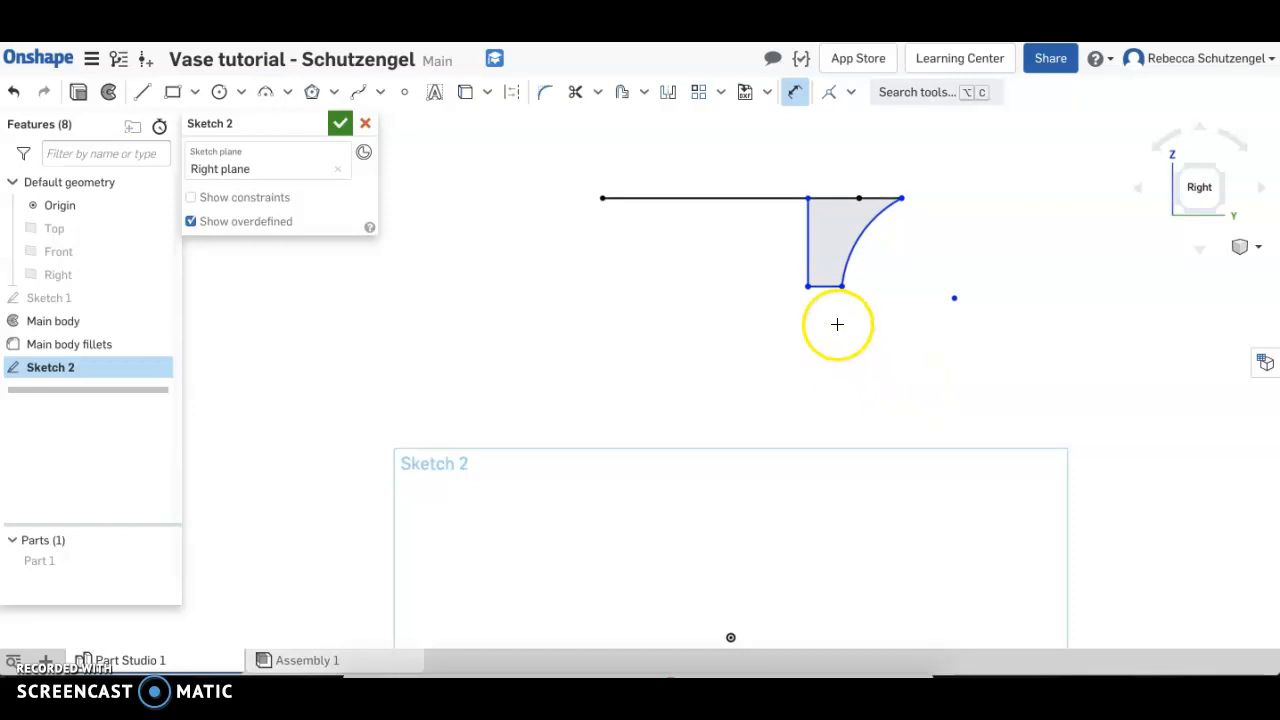
left_click(809, 244)
left_click(763, 241)
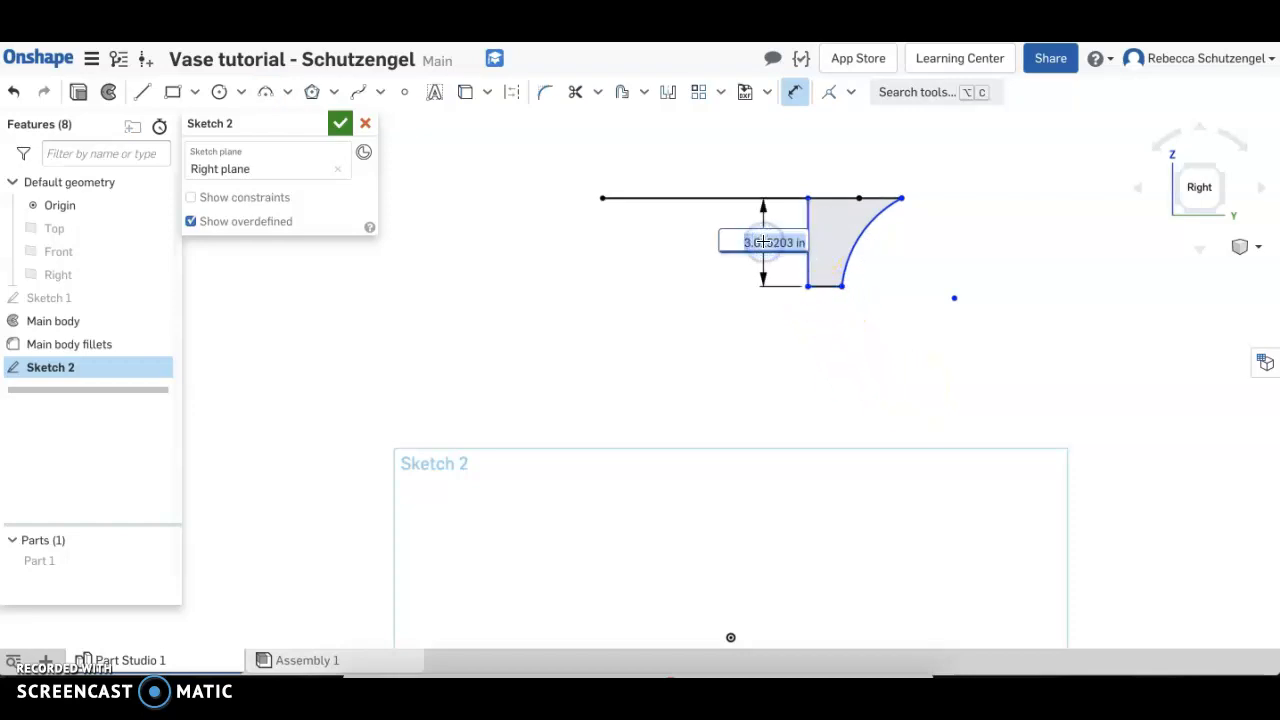
type("2.75")
key("Return")
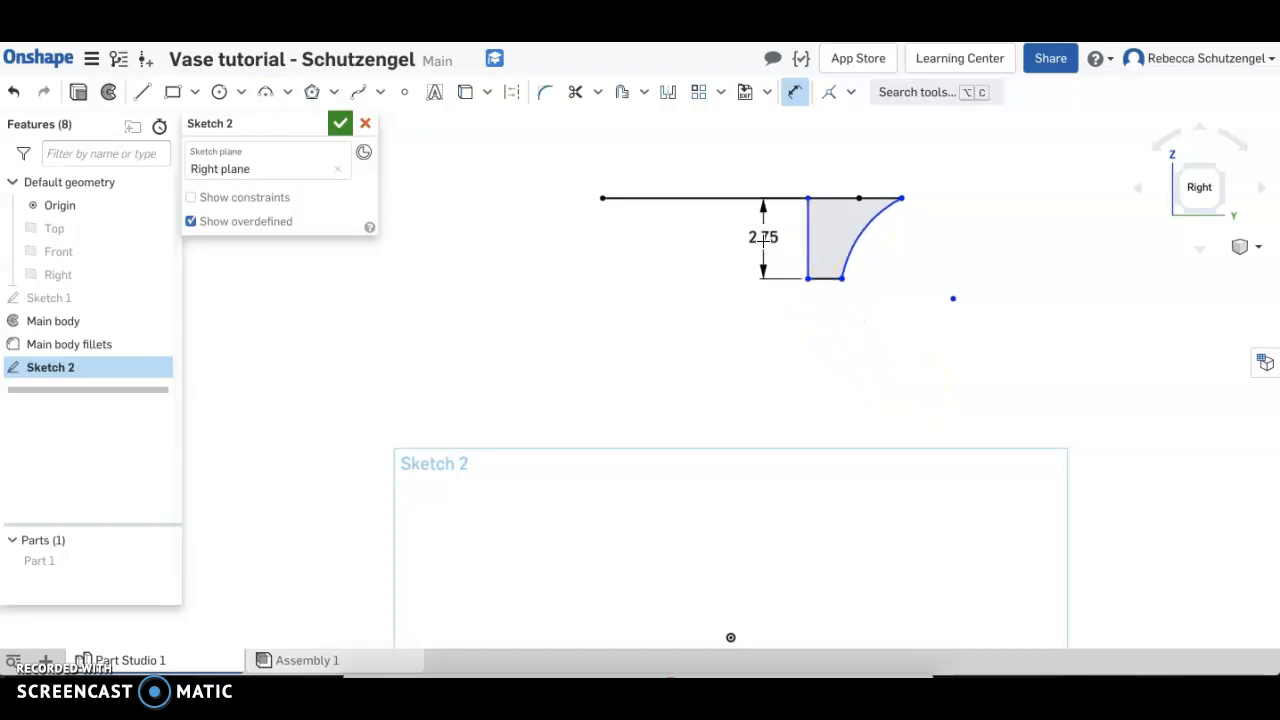
left_click(825, 279)
left_click(806, 302)
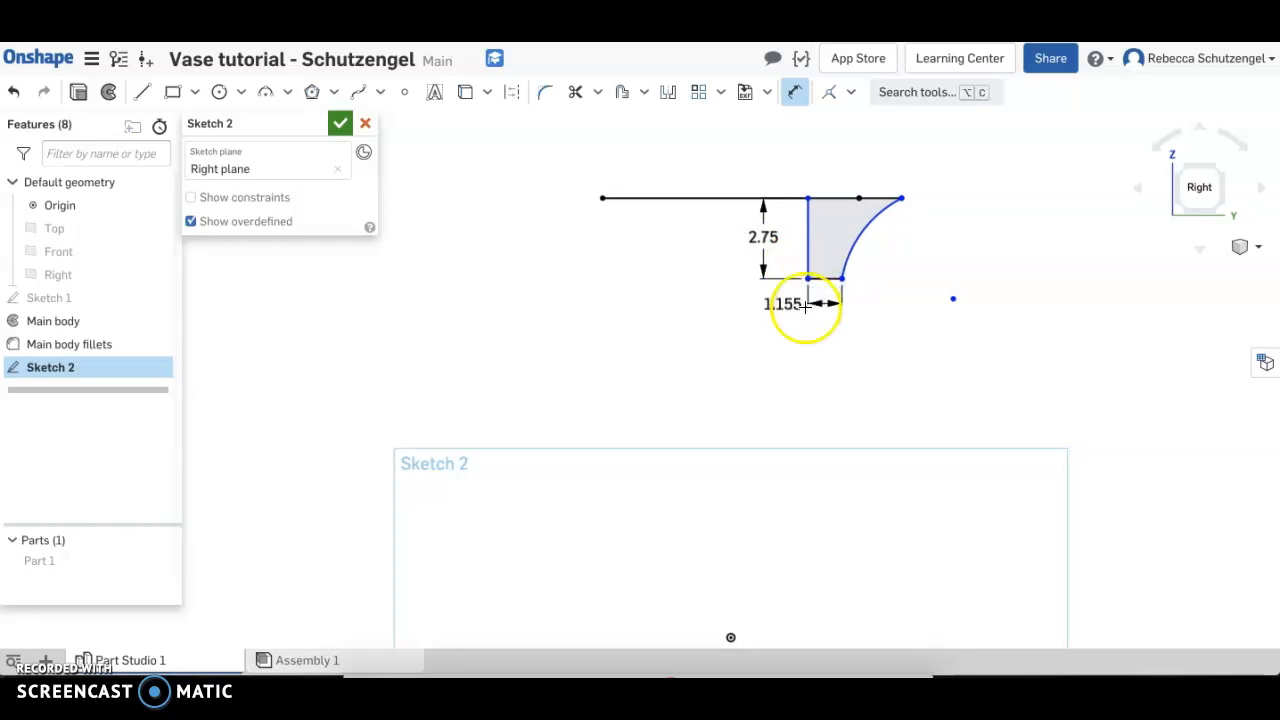
type("0.5")
key("Return")
Dimension the profile's top edge to 1 in inward and 1.5 in outward from the end of the projected rim line
left_click_drag(840, 229, 860, 197)
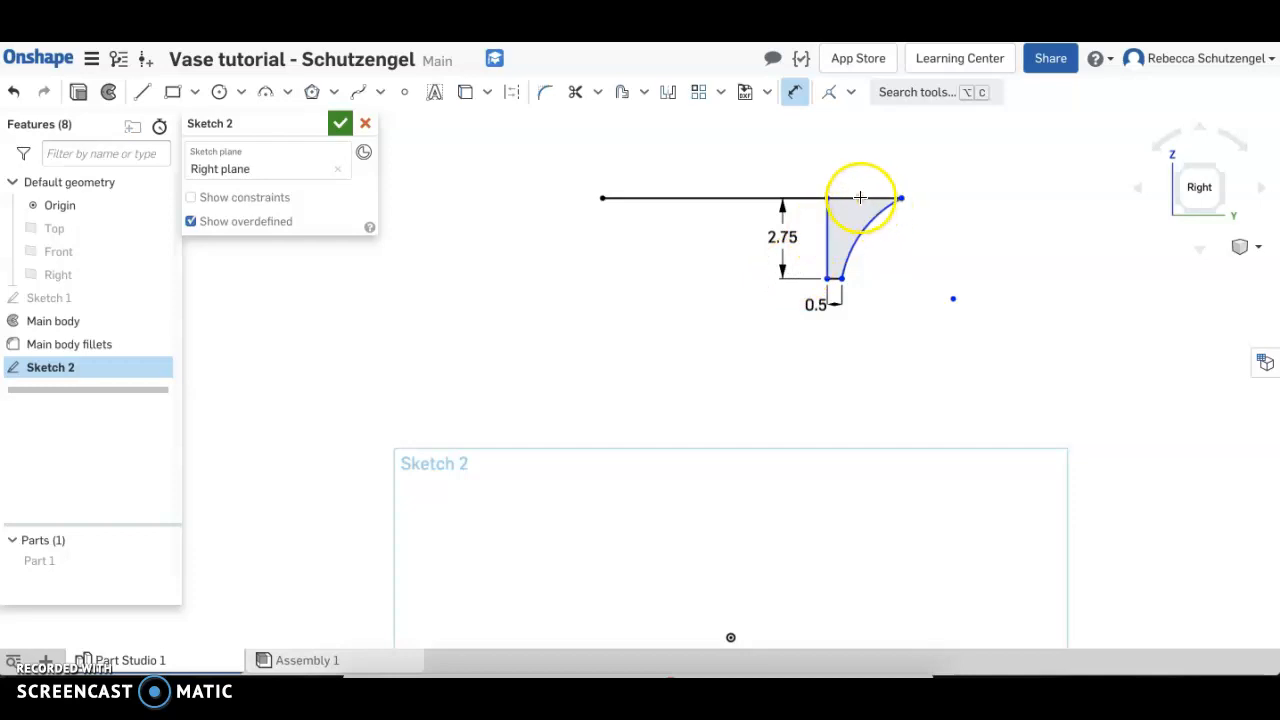
left_click(827, 198)
left_click(858, 198)
left_click(783, 171)
key("Return")
left_click(859, 198)
left_click(946, 175)
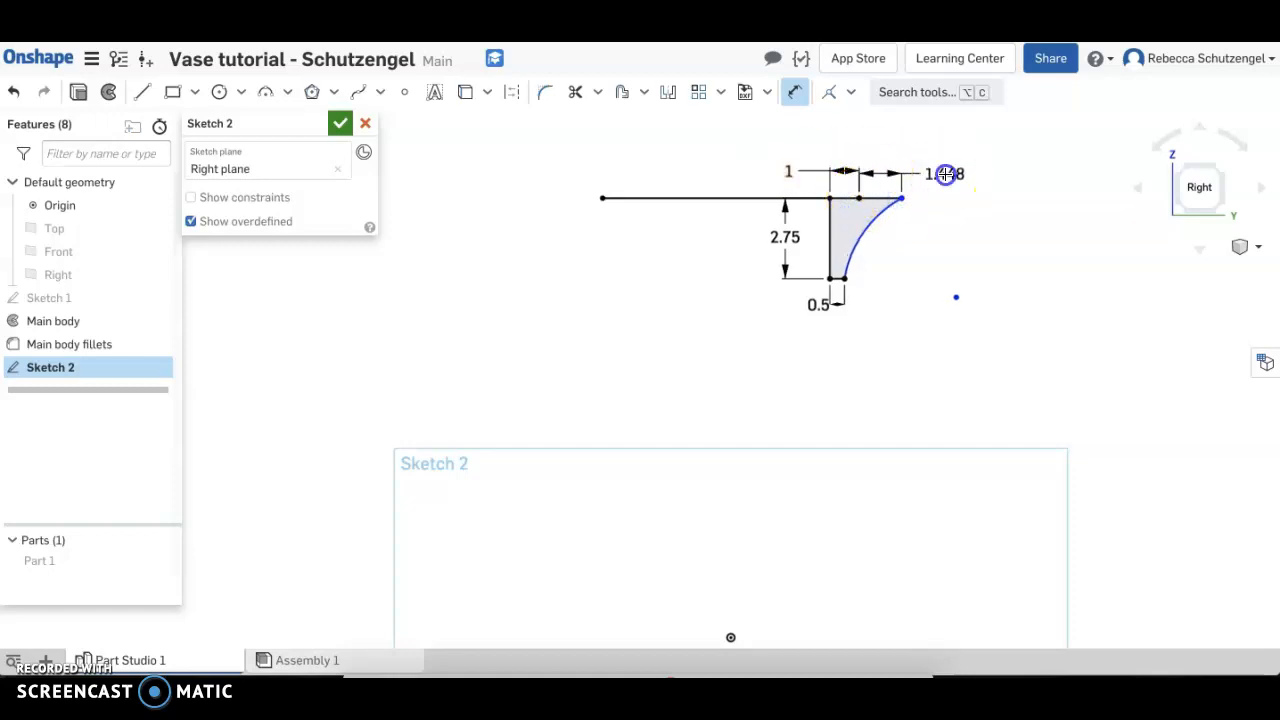
type("1.5")
key("Return")
Set the spout arc's radius to 2.741 in and finish the sketch
left_click(877, 229)
left_click(895, 255)
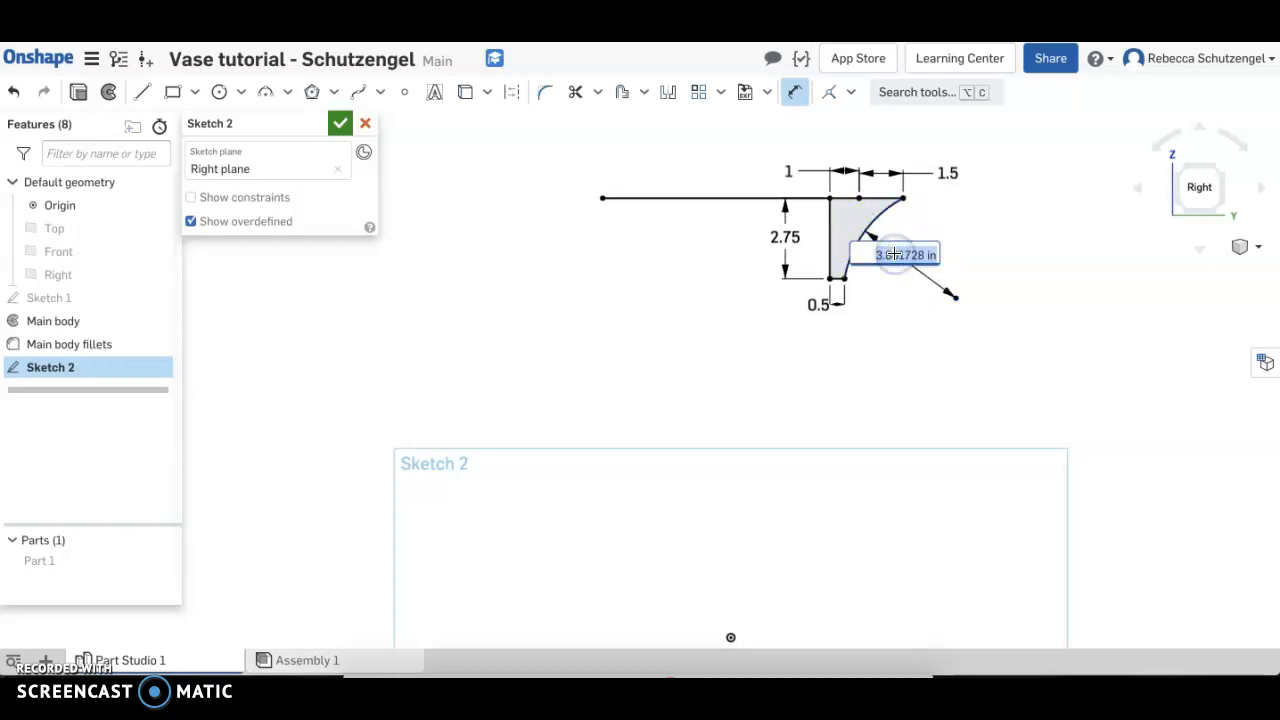
type("2")
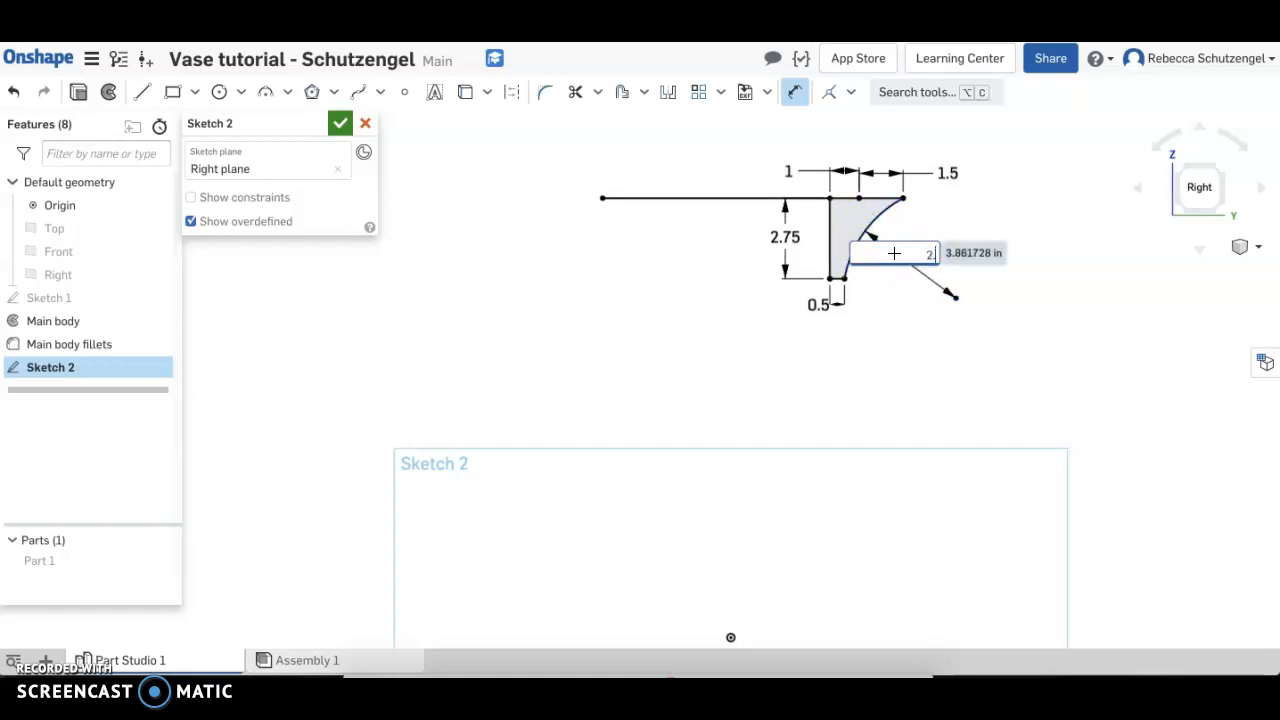
type(".741")
key("Return")
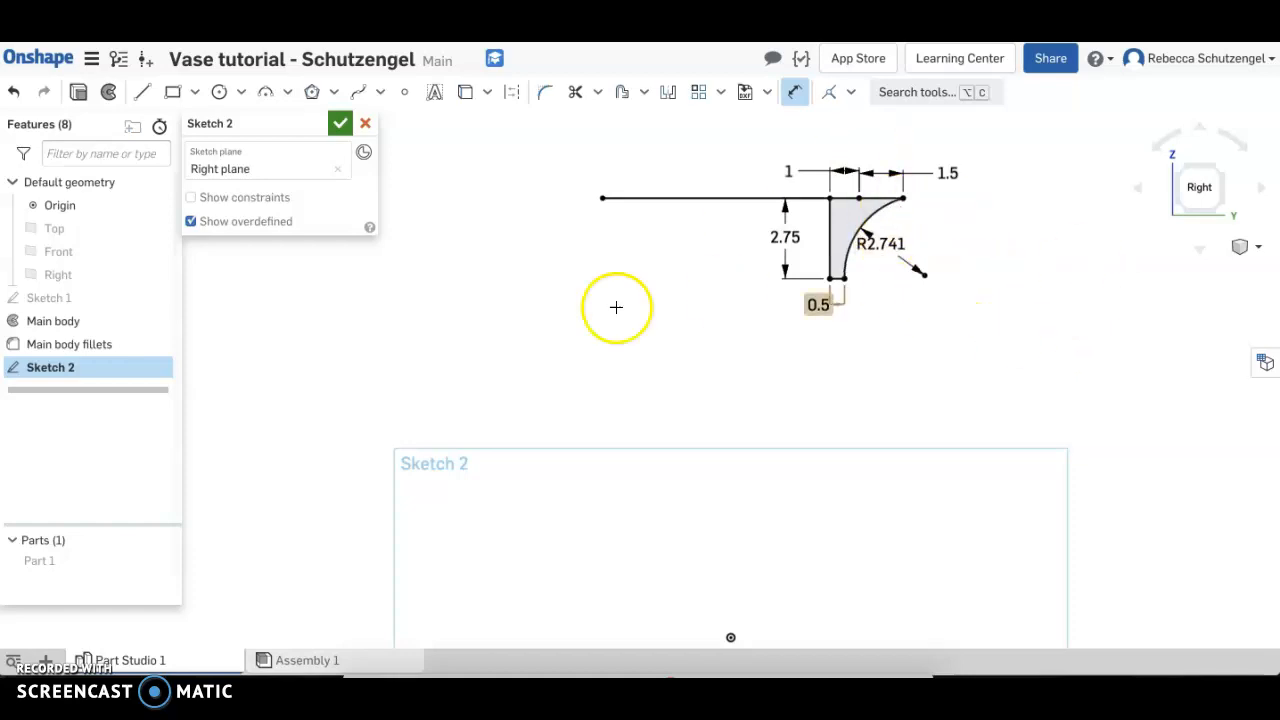
left_click(340, 123)
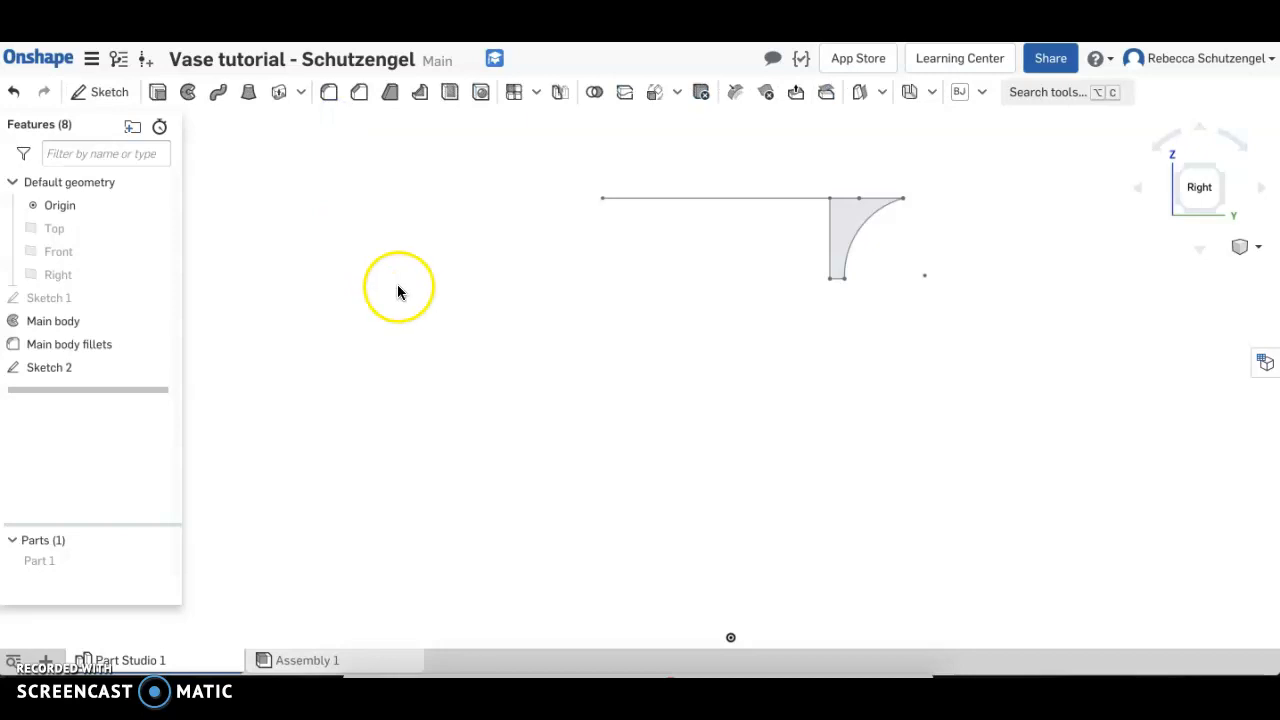
Show Part 1 and extrude the spout profile symmetrically with a depth of 1.5 in, adding it to Part 1
left_click(160, 561)
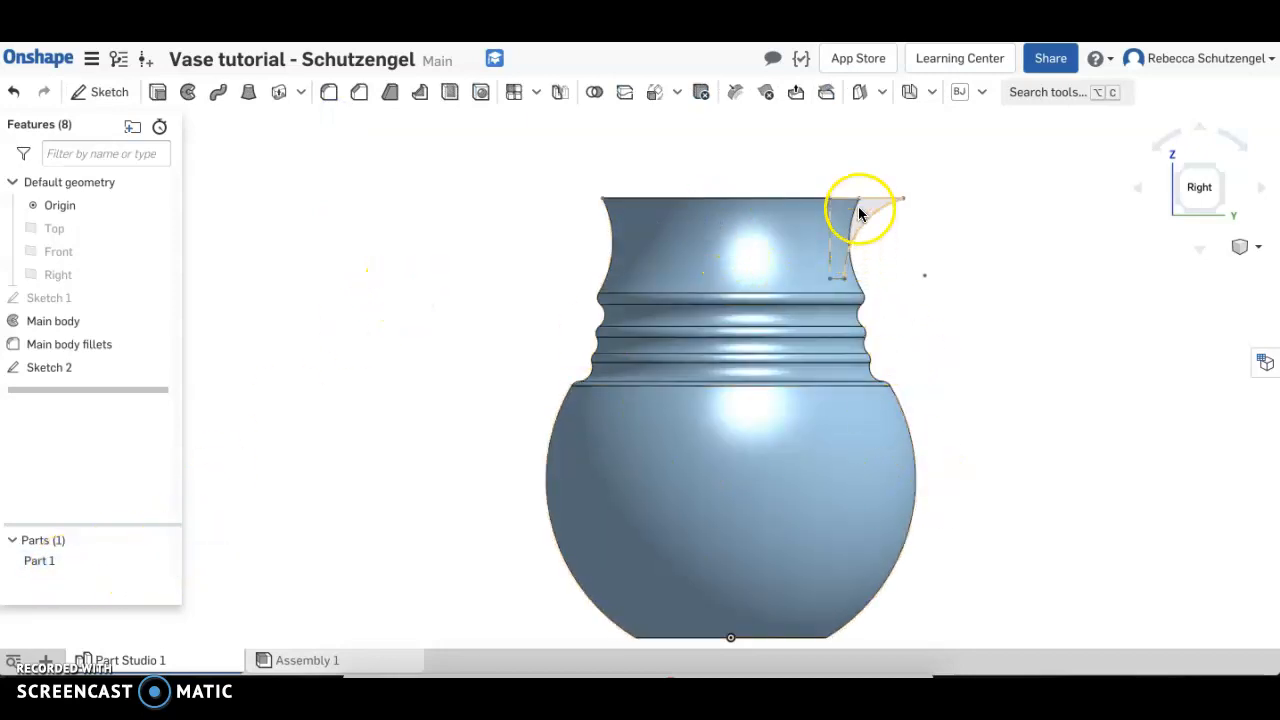
middle_click_drag(874, 269, 817, 294)
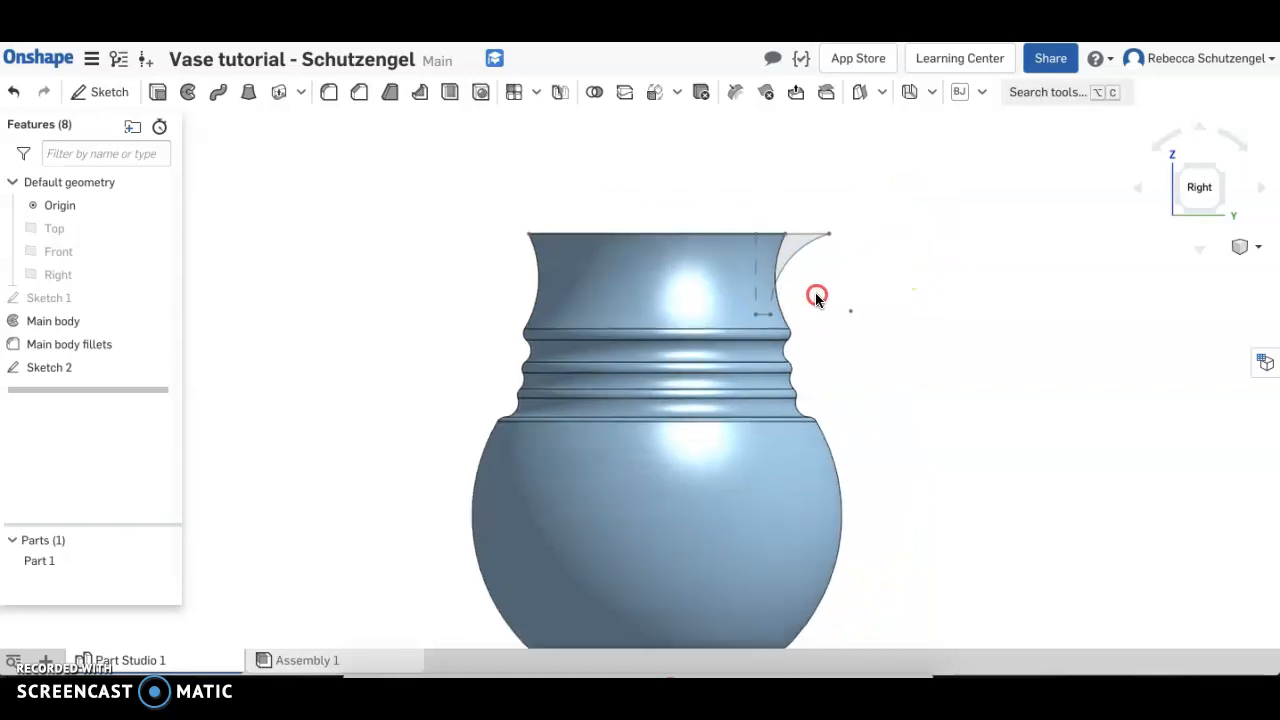
left_click(790, 243)
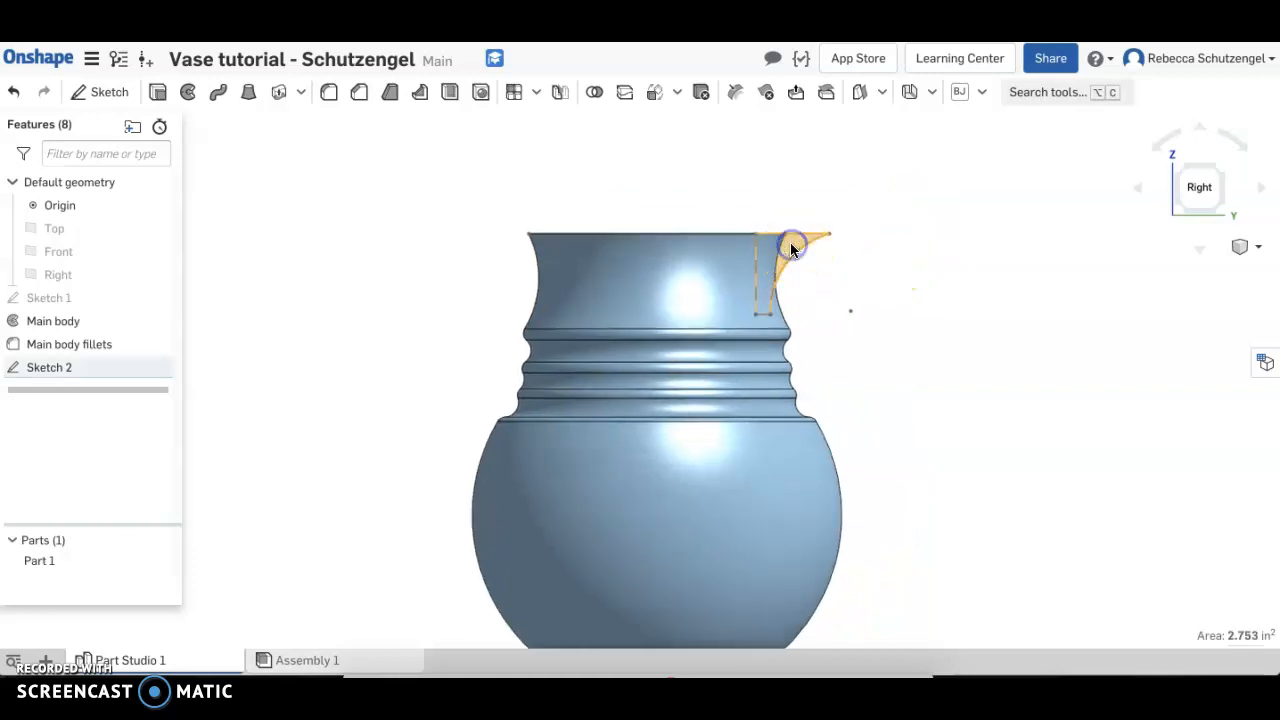
left_click(159, 94)
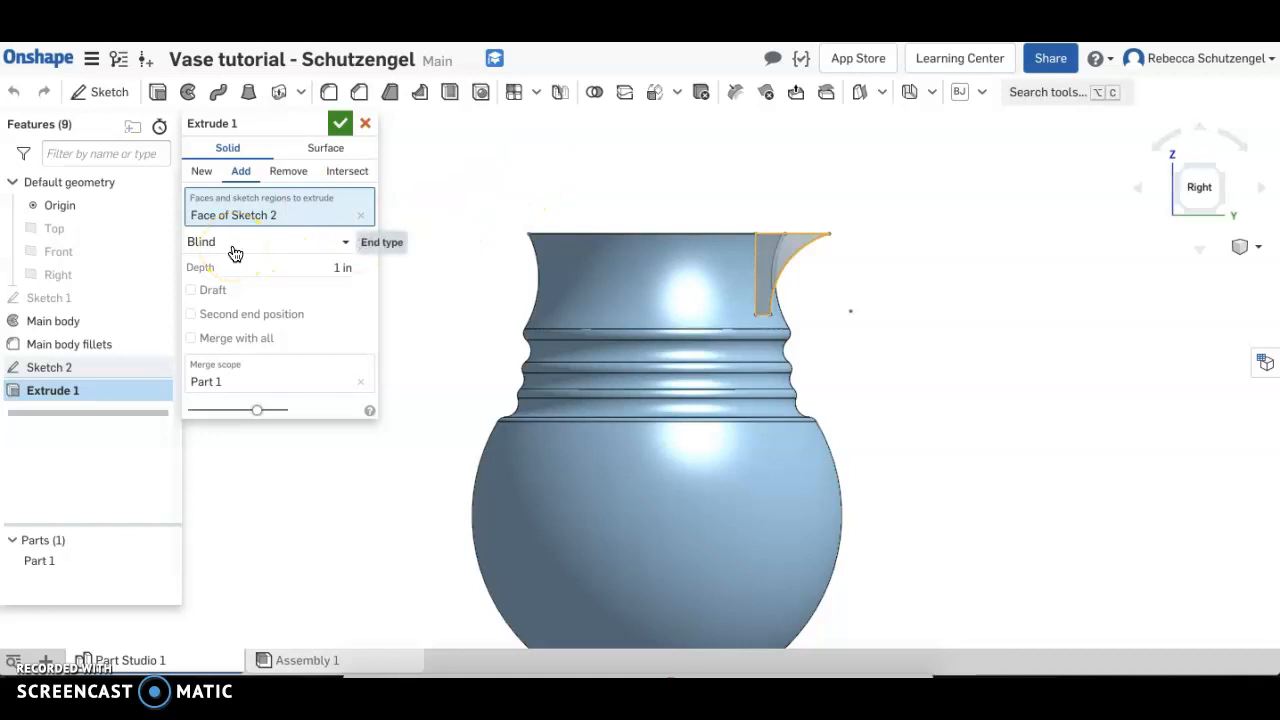
right_click_drag(520, 183, 509, 227)
middle_click_drag(551, 220, 493, 341)
right_click_drag(499, 314, 501, 335)
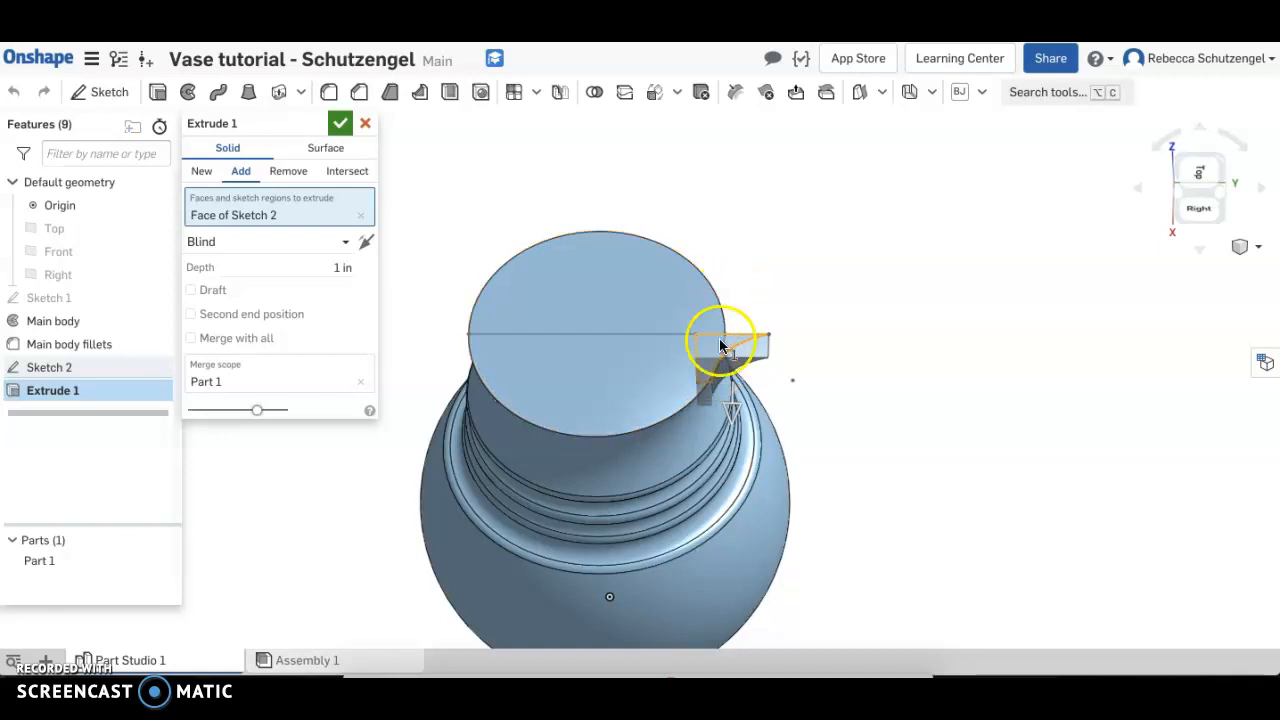
left_click(331, 245)
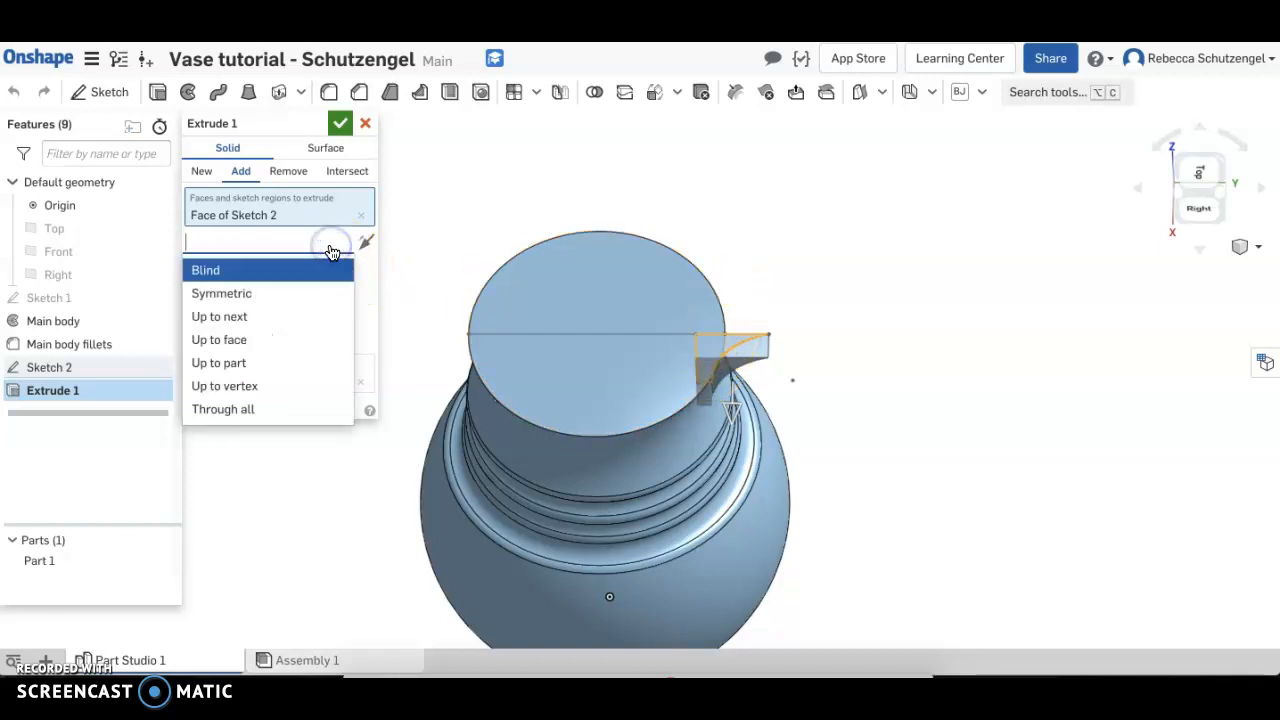
left_click(247, 294)
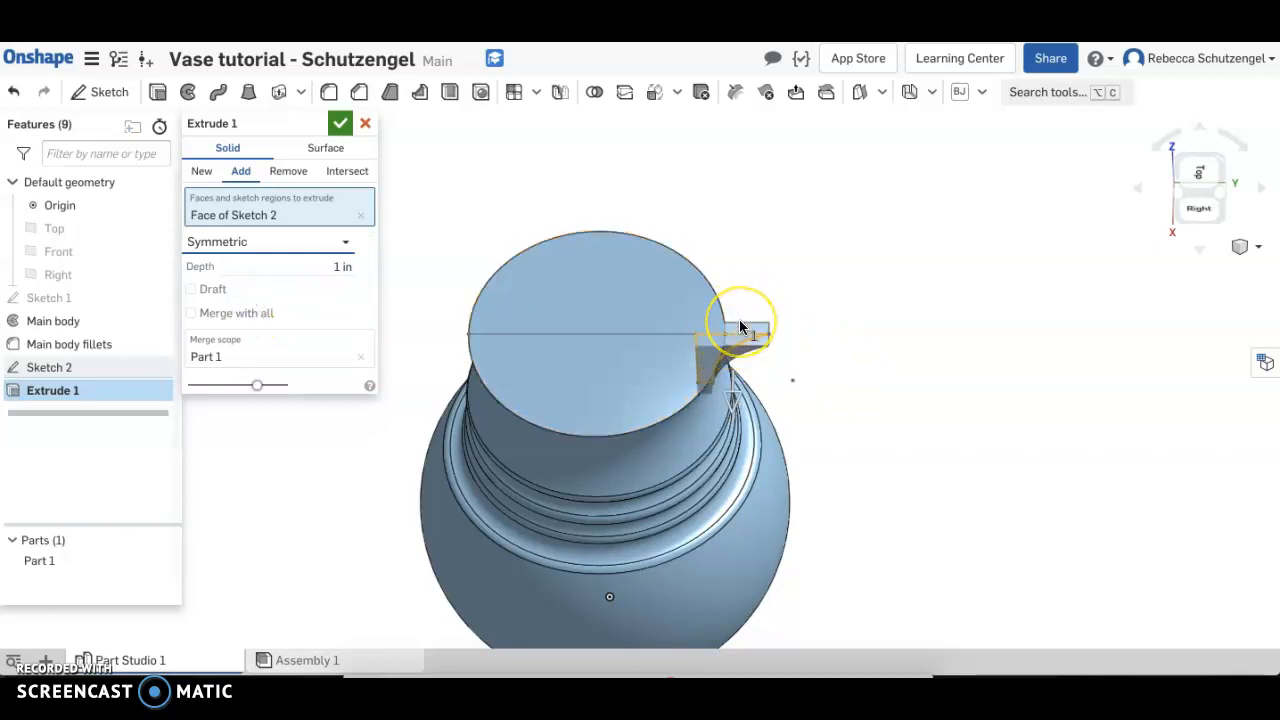
left_click(332, 264)
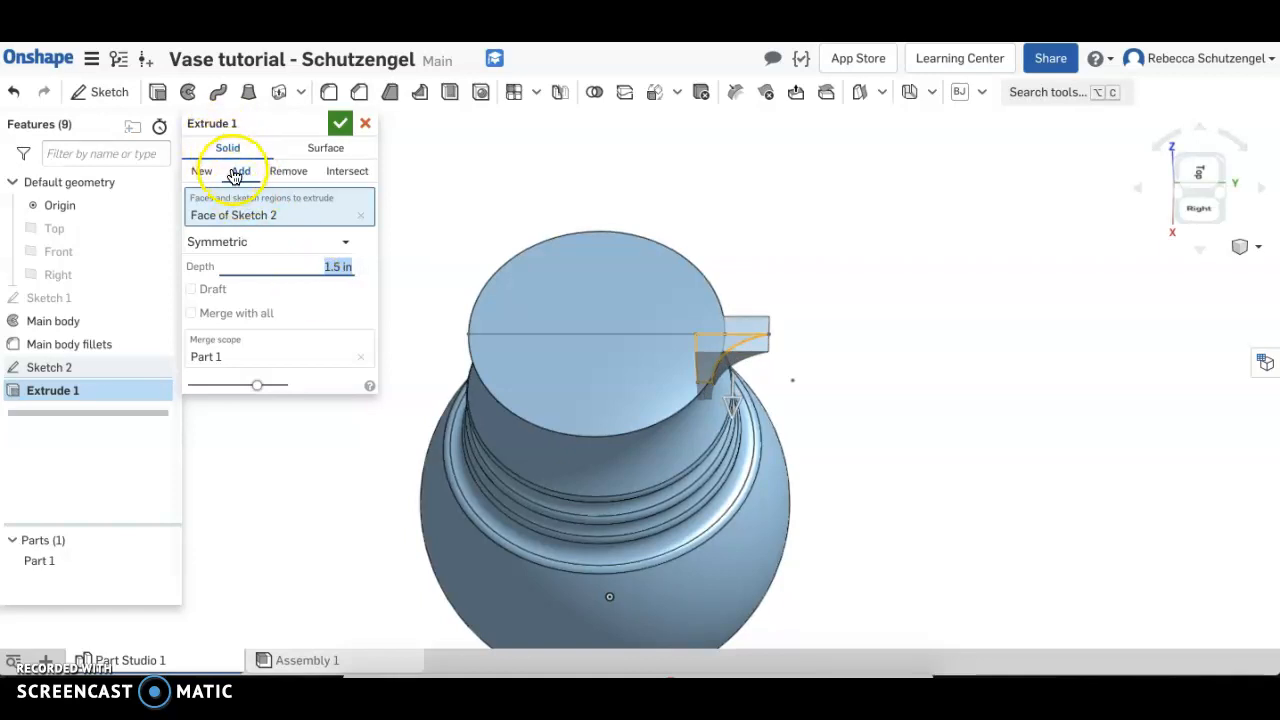
left_click(340, 123)
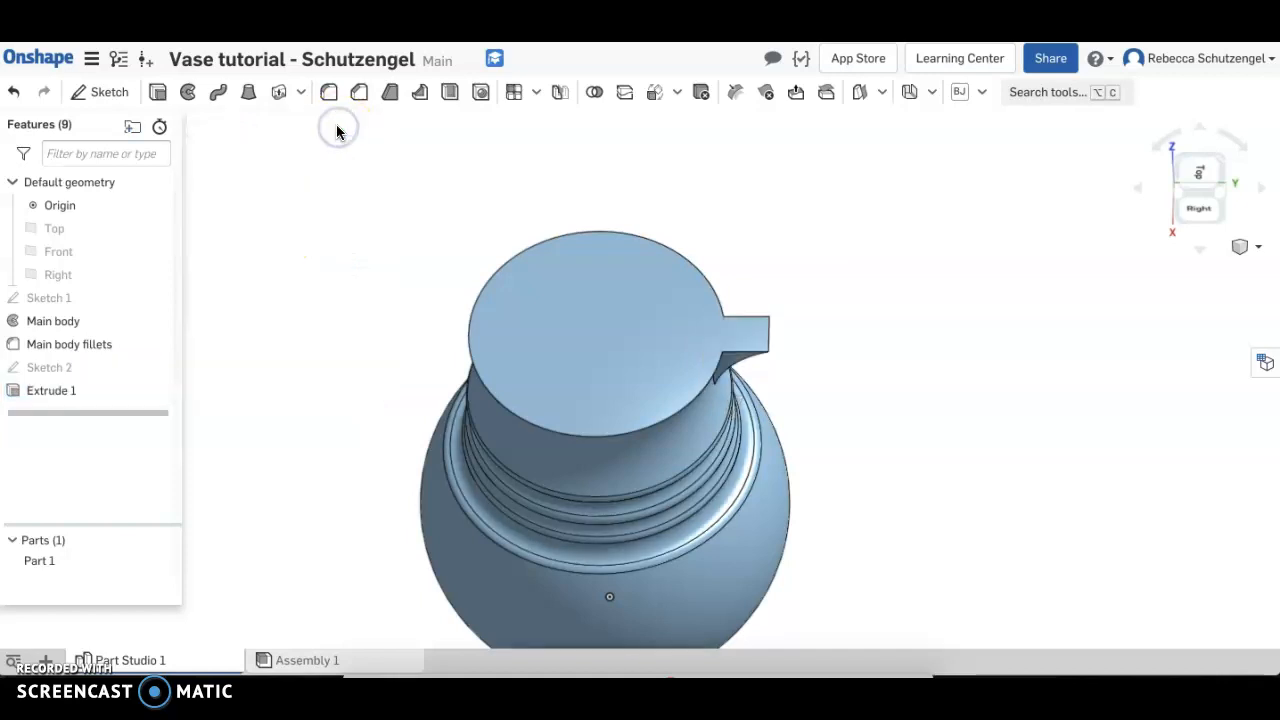
Fillet both curved side edges of the spout and its joint with the vase neck with a 0.3 in radius
right_click_drag(466, 357, 431, 305)
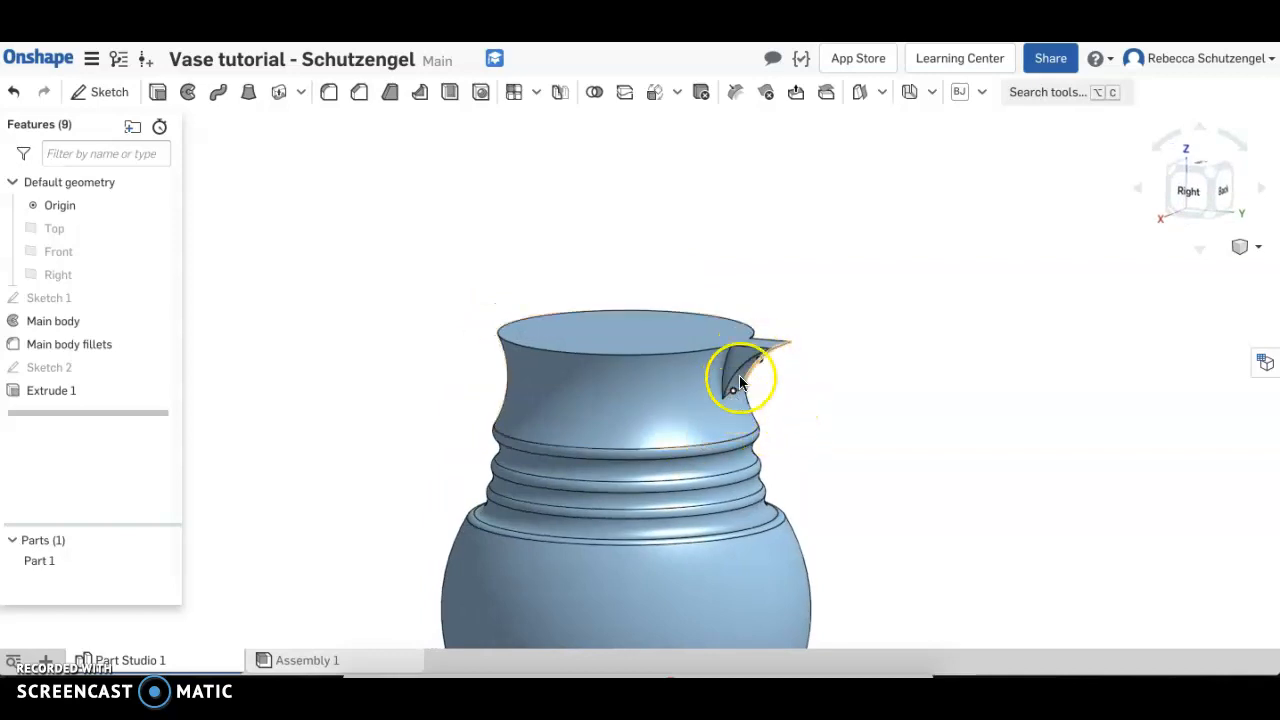
scroll(786, 394, "up", 2)
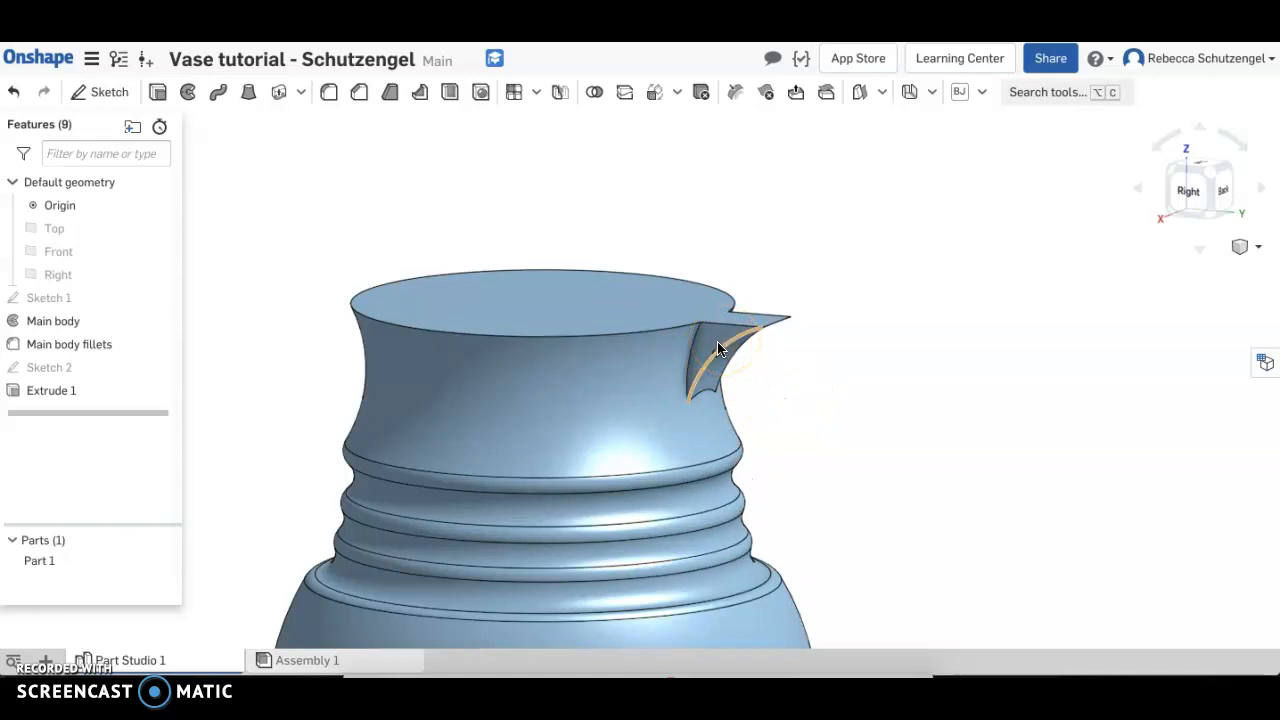
left_click(329, 93)
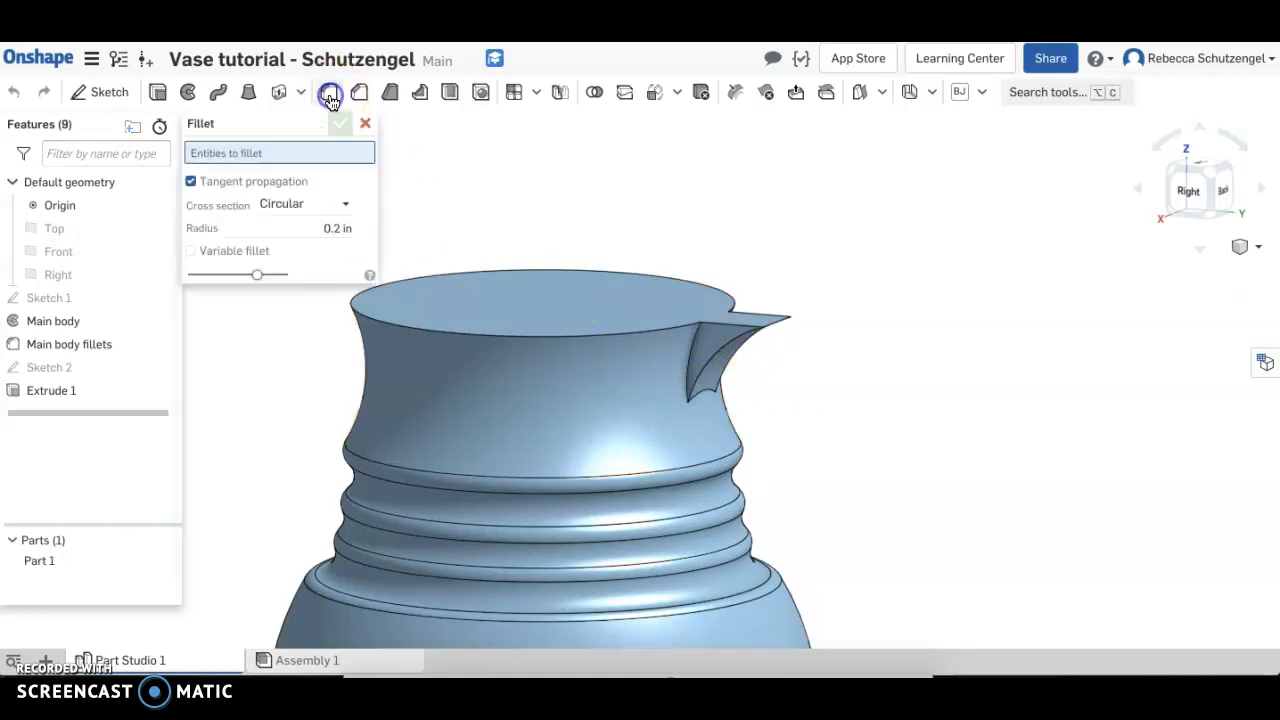
right_click_drag(784, 388, 760, 380)
left_click(686, 334)
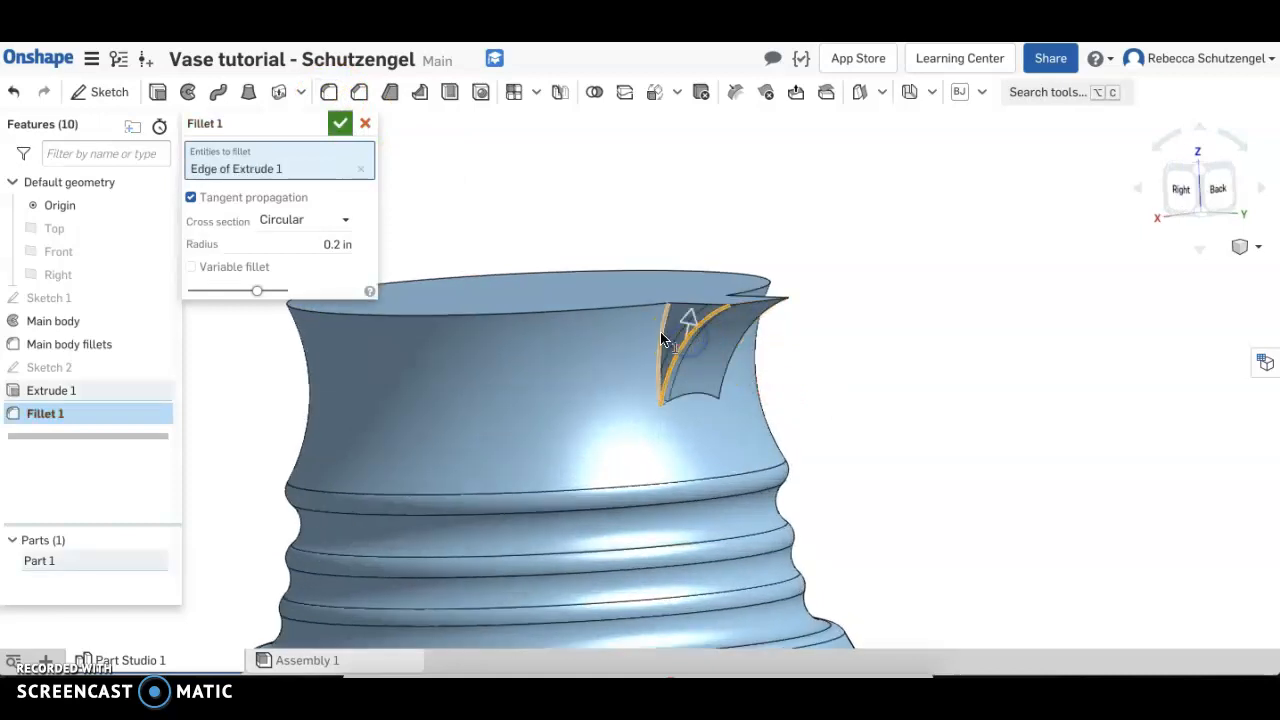
left_click(655, 333)
right_click_drag(778, 376, 660, 382)
left_click(495, 368)
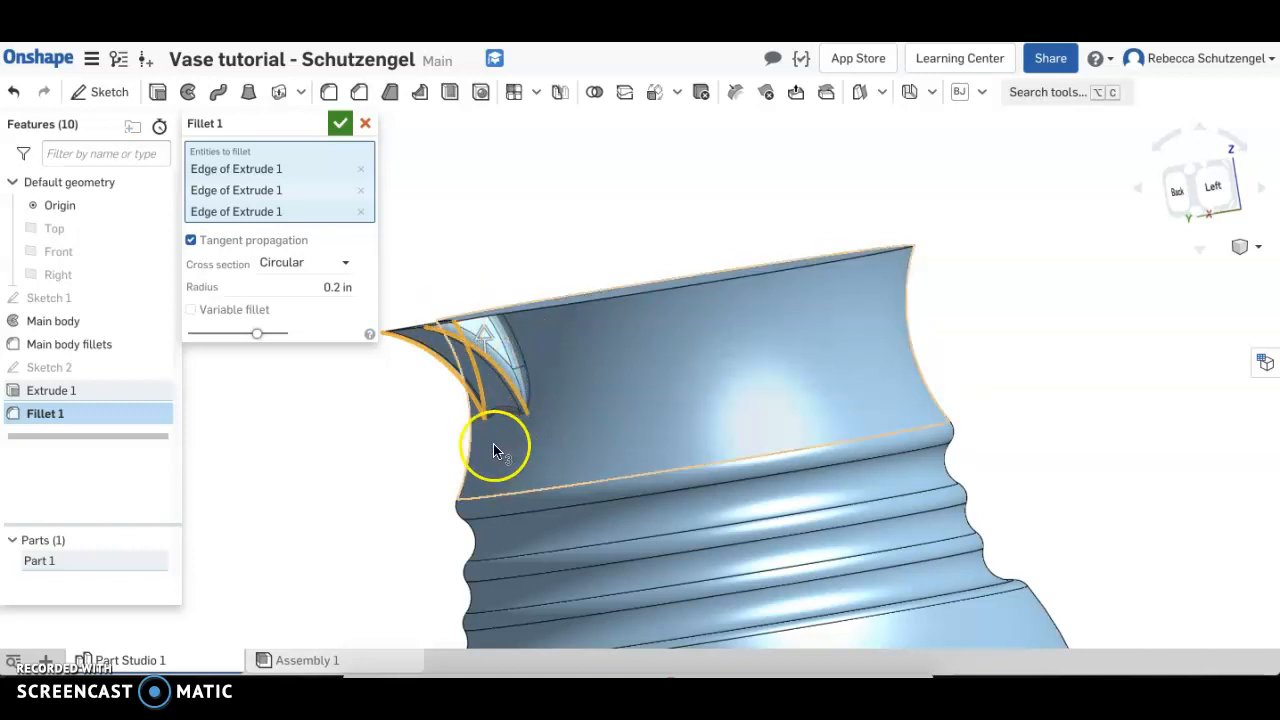
left_click(333, 288)
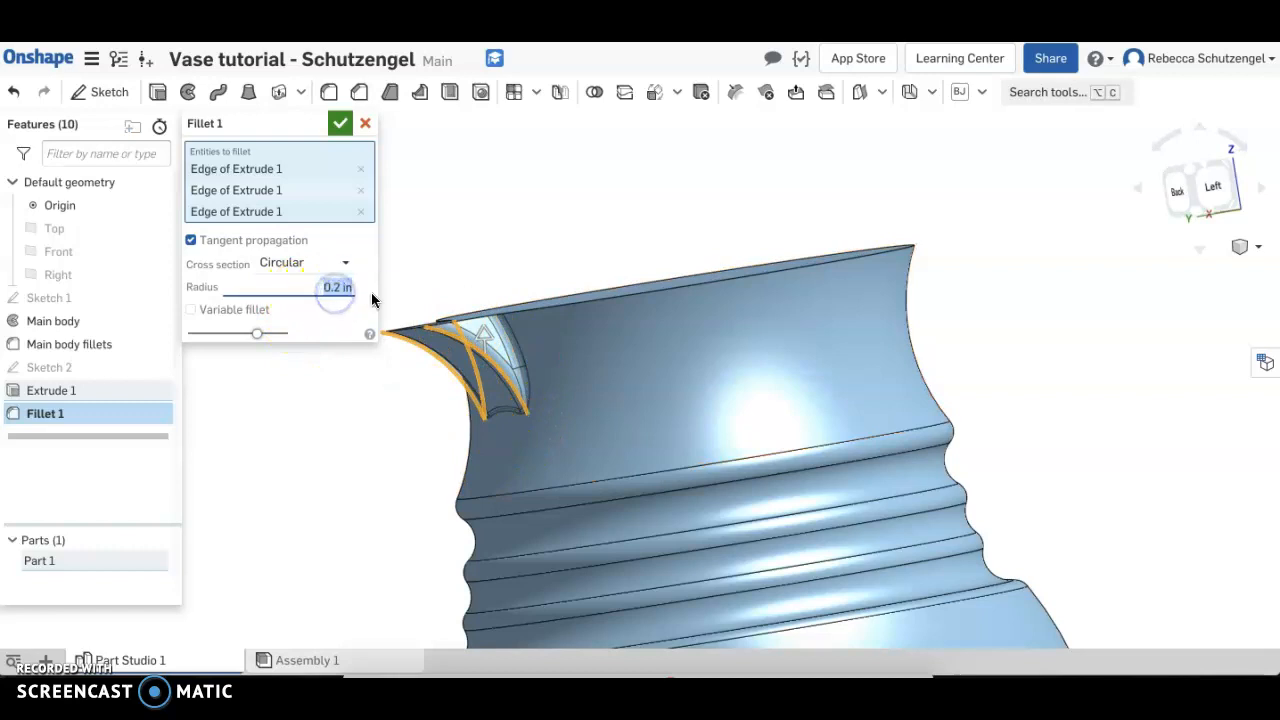
type(".3")
key("Return")
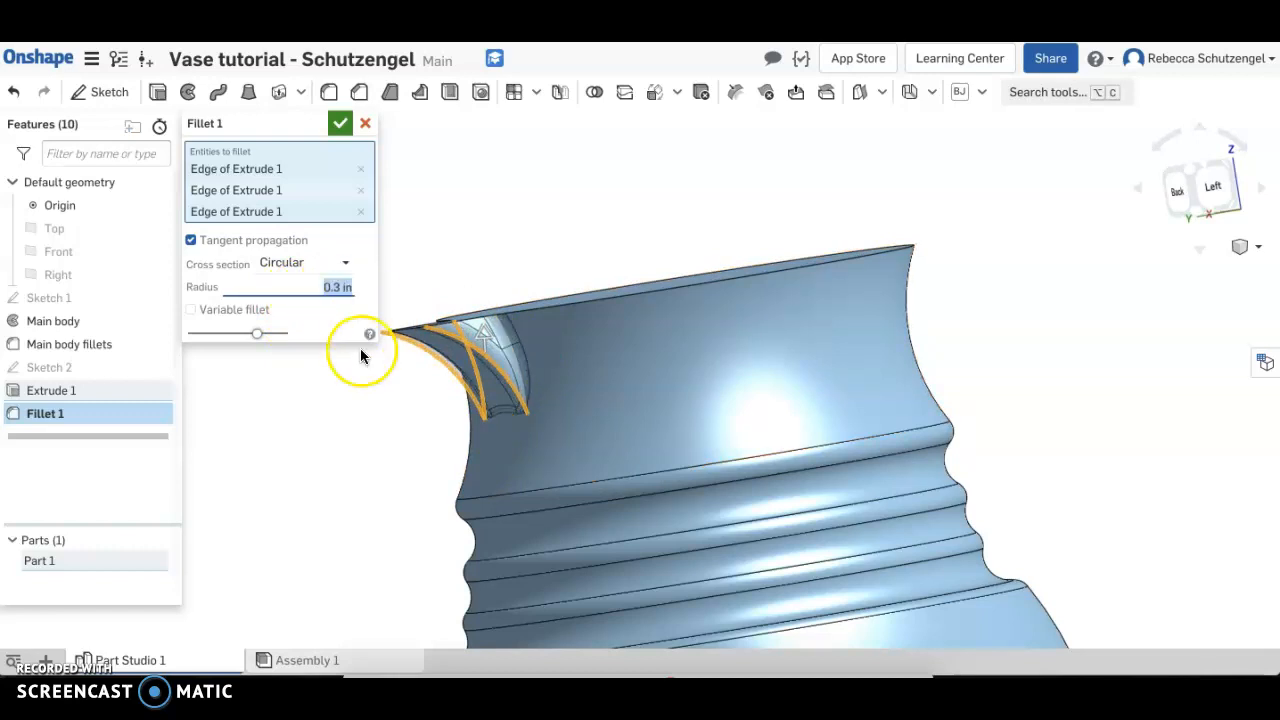
left_click(340, 123)
Fillet the top edge of the spout and vase rim with a 0.1 in radius using tangent propagation
right_click_drag(400, 286, 554, 426)
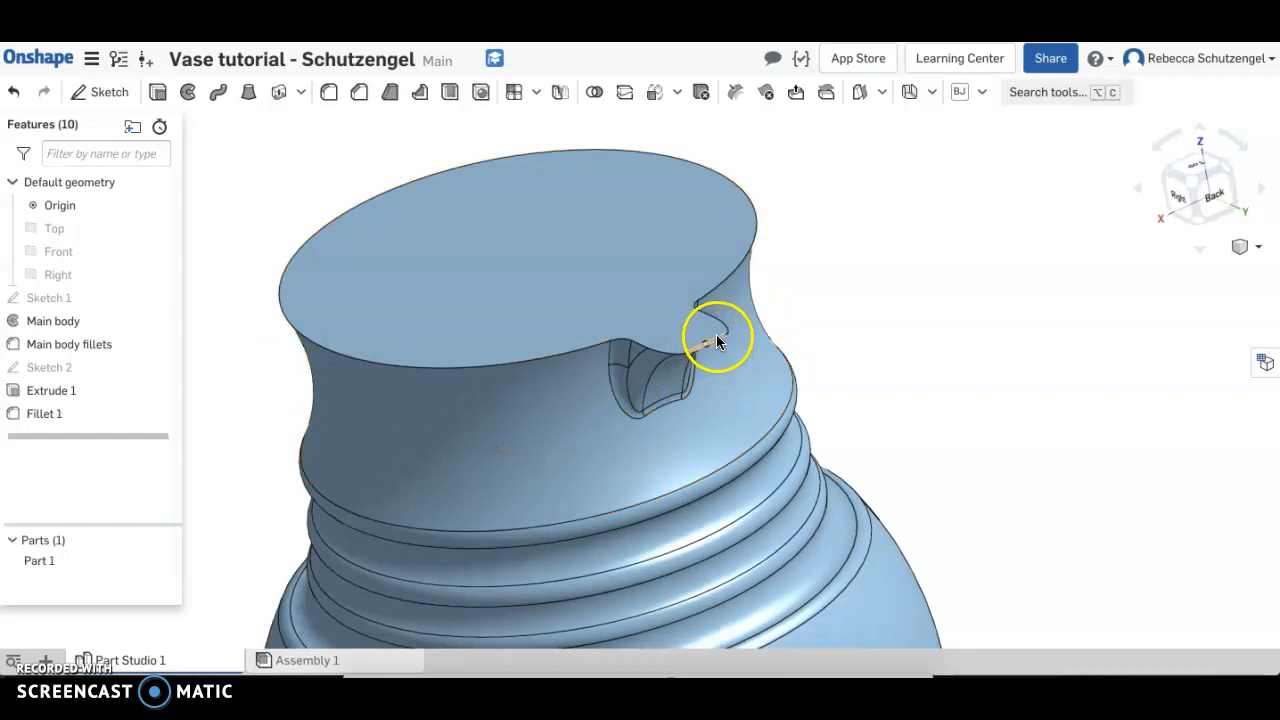
left_click(329, 92)
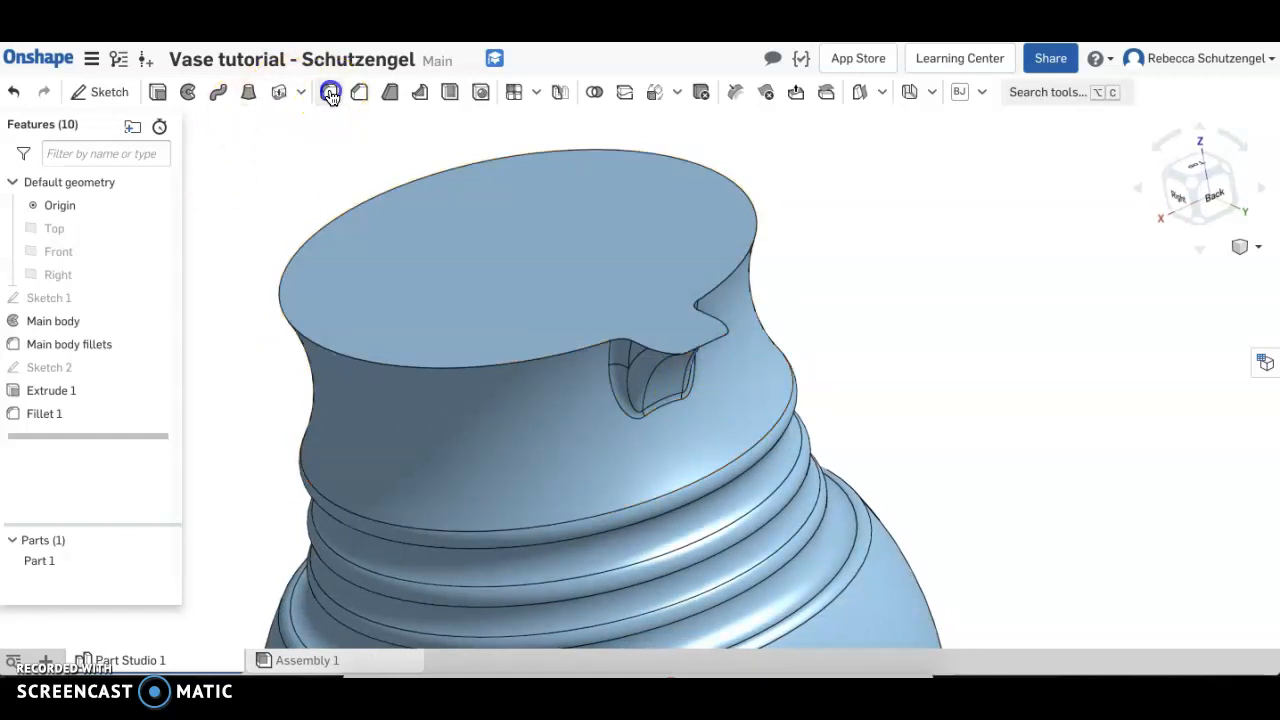
left_click(715, 341)
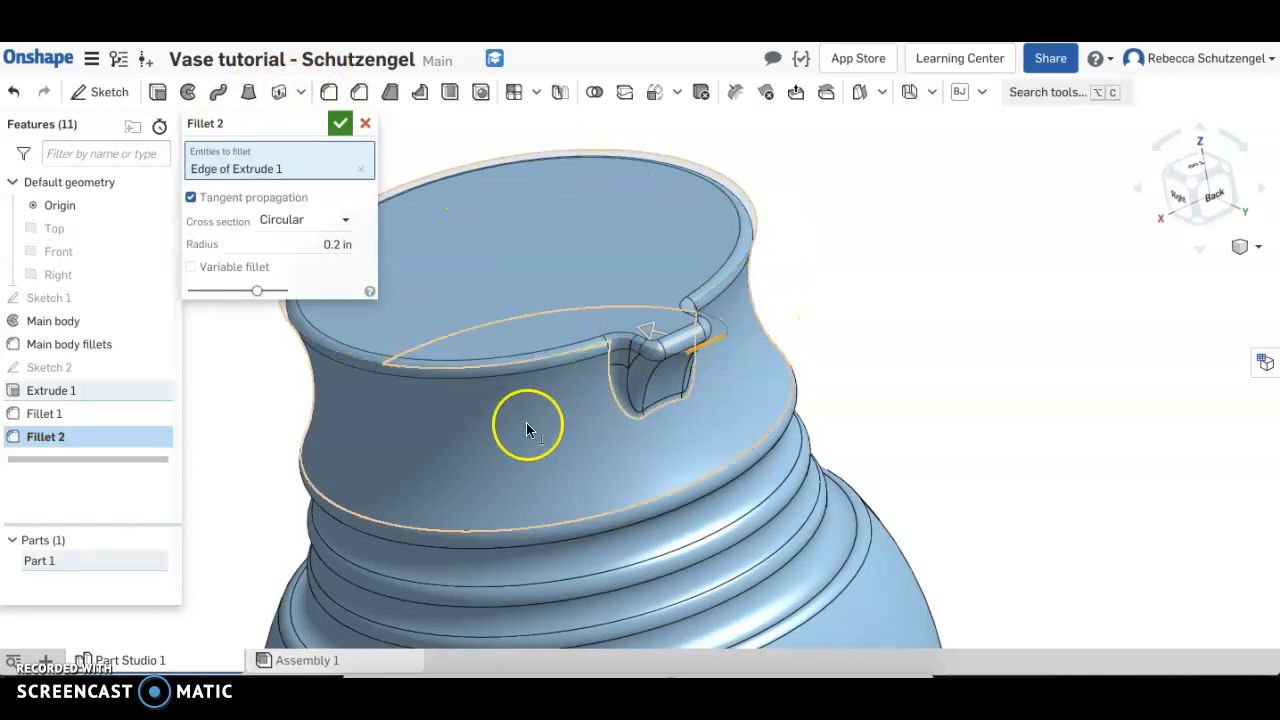
left_click(338, 244)
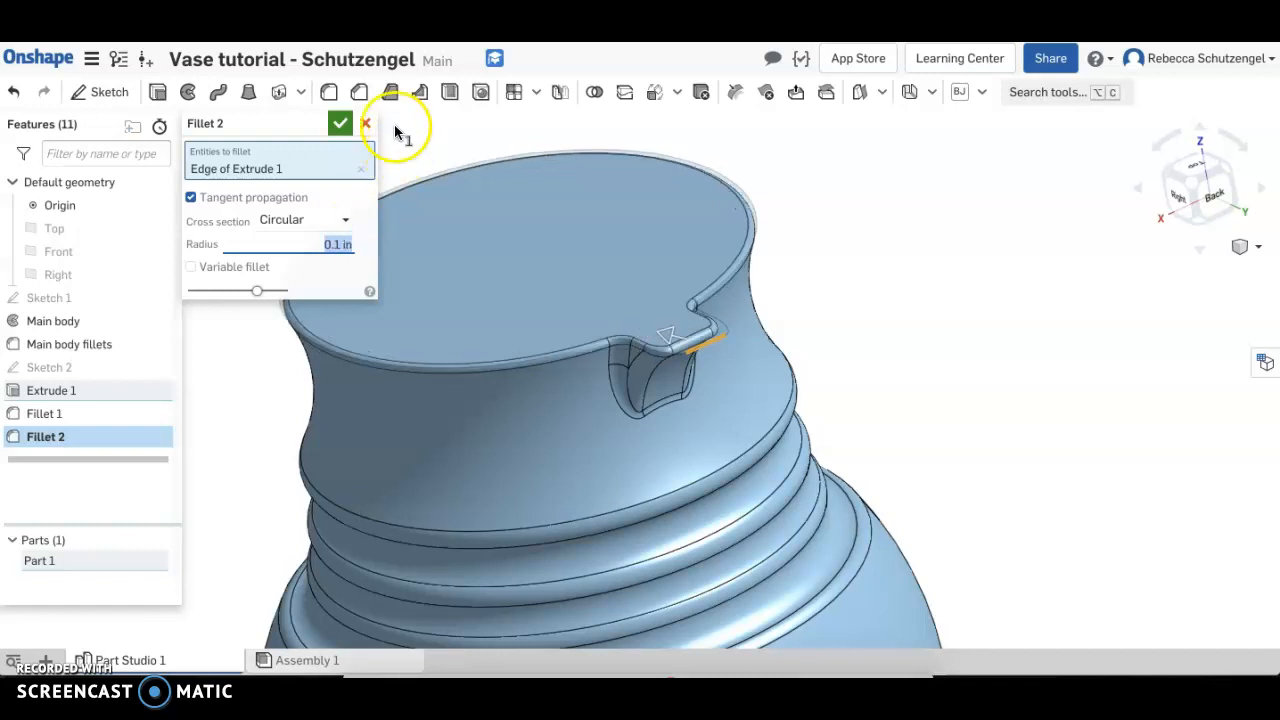
left_click(340, 123)
Rename the Extrude 1 feature to Spout
right_click(62, 394)
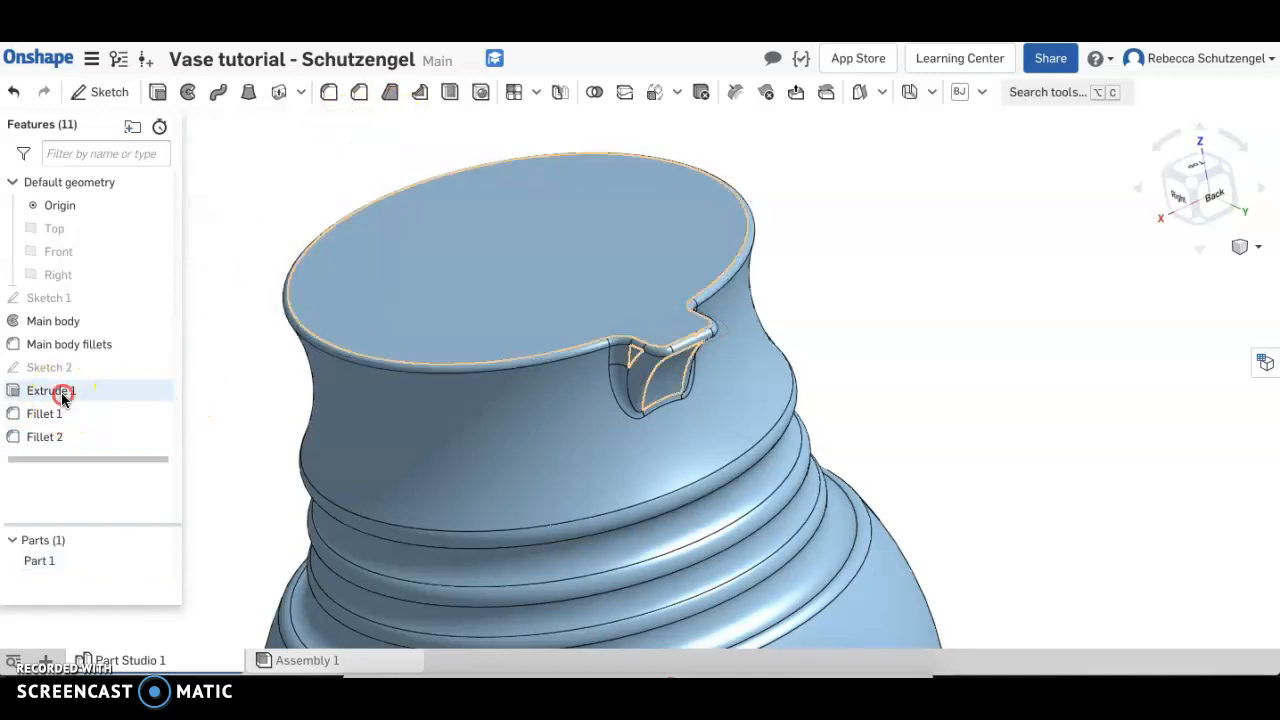
left_click(112, 408)
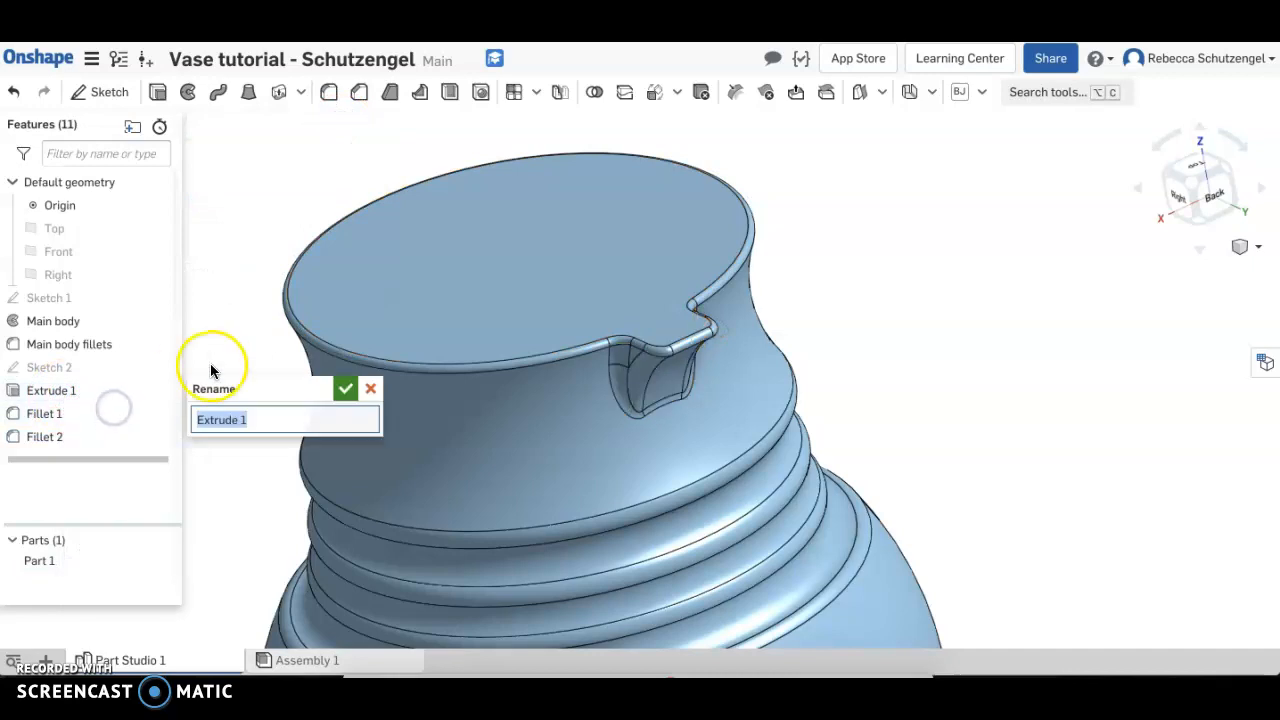
type("Spout")
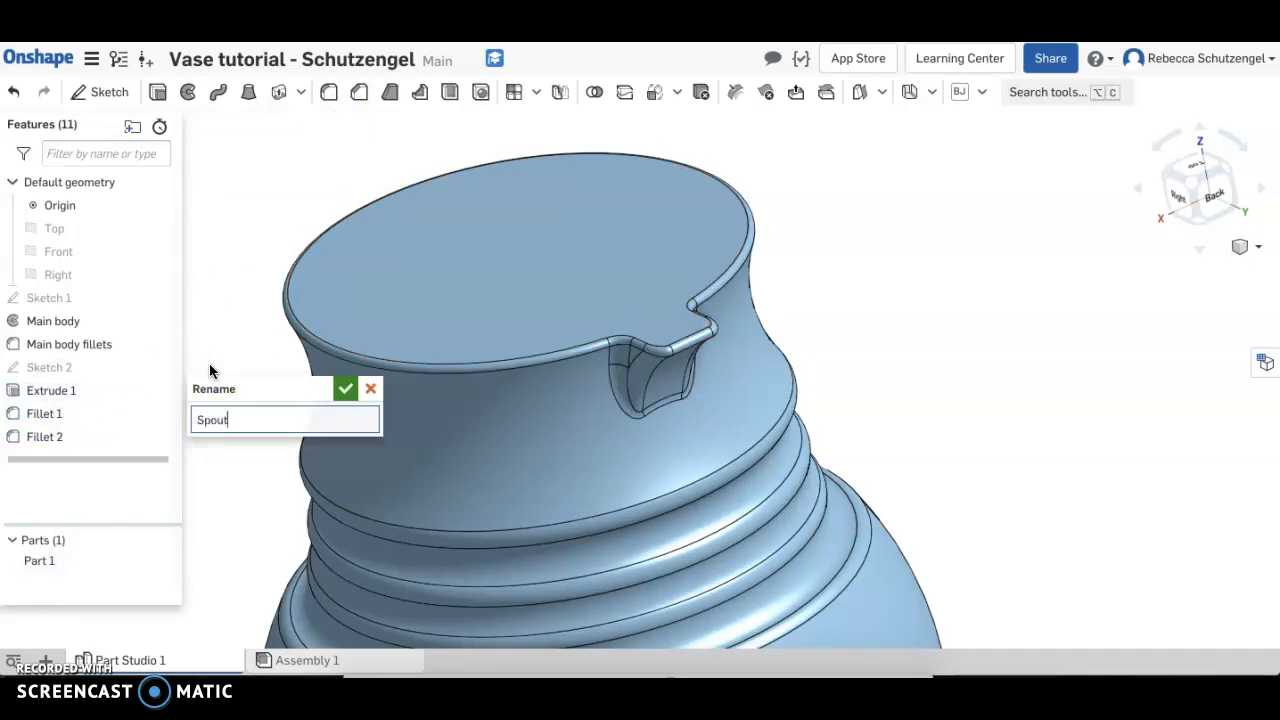
left_click(346, 388)
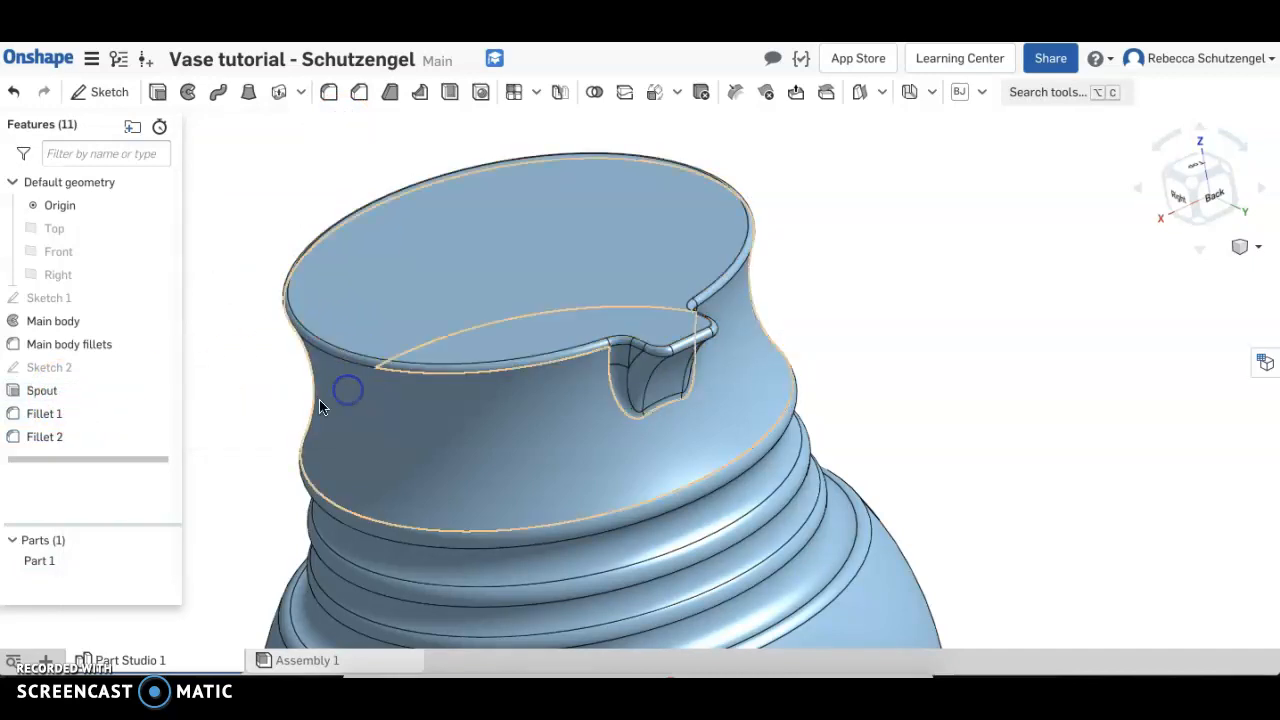
Rename the Fillet 1 feature as Spout fillets and the Fillet 2 feature as Top edge fillets
right_click(91, 418)
left_click(134, 429)
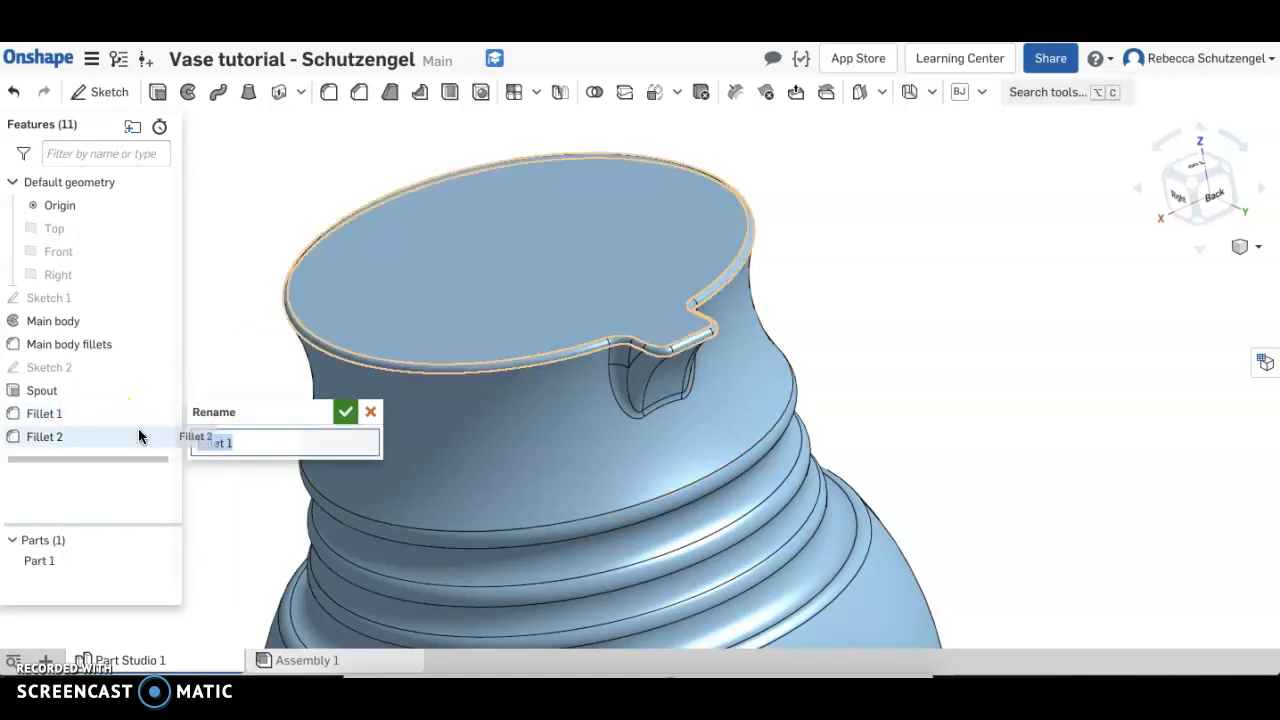
type("Spout fillets")
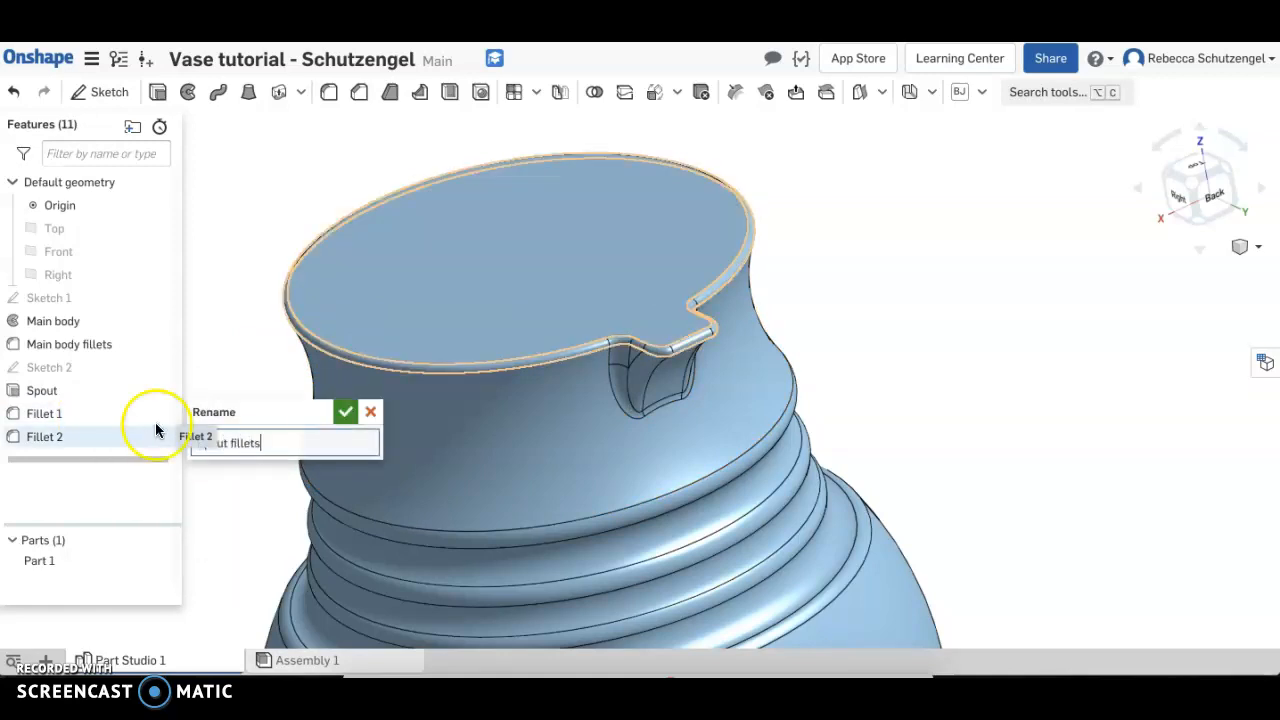
left_click(345, 412)
right_click(59, 440)
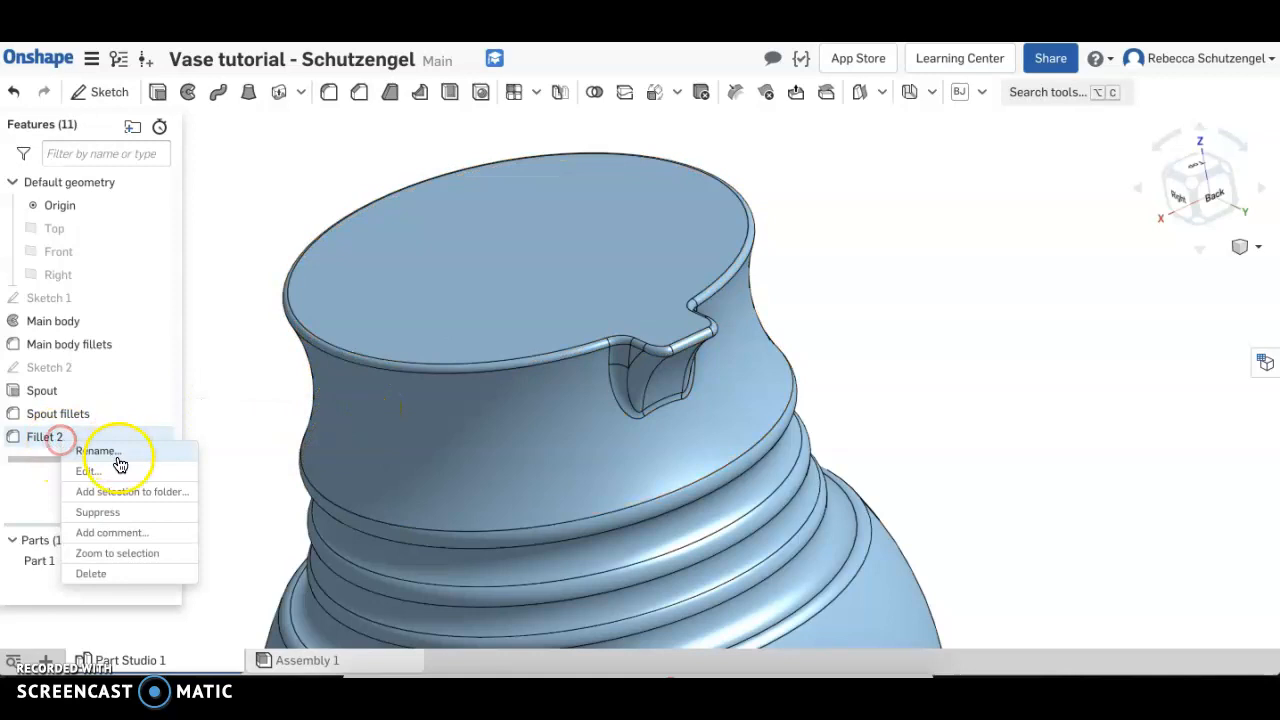
left_click(118, 457)
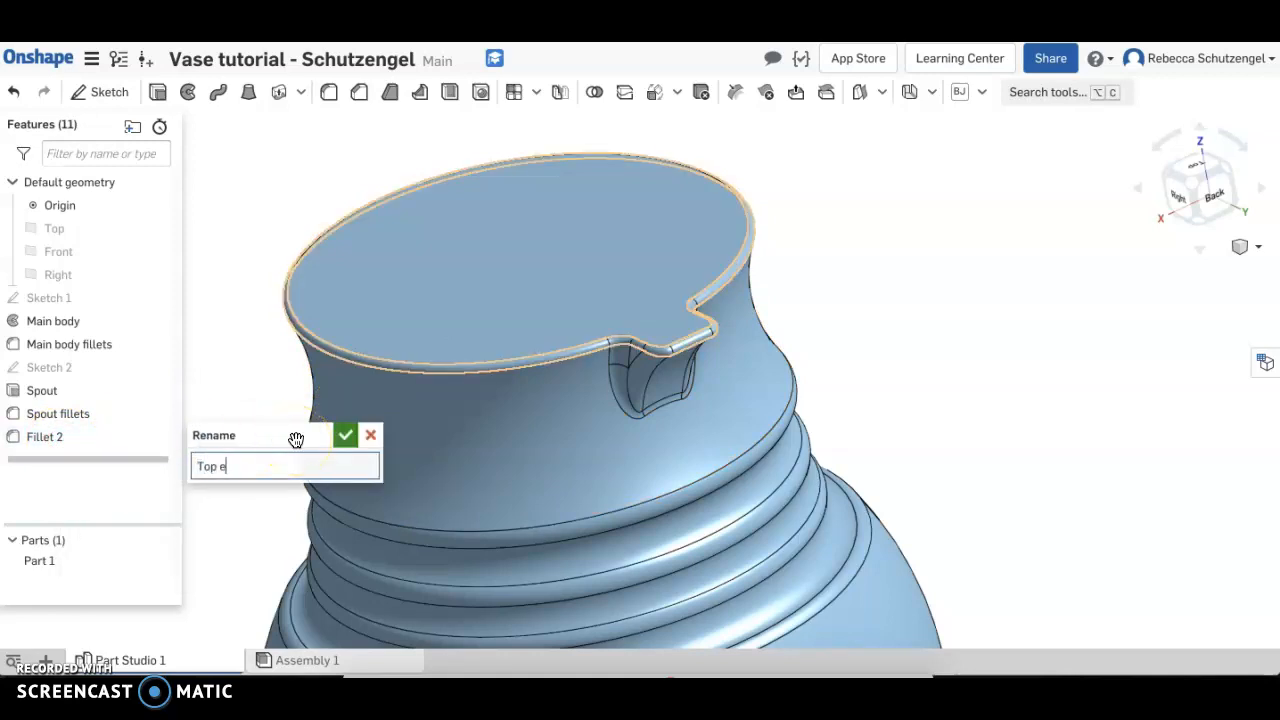
left_click(345, 435)
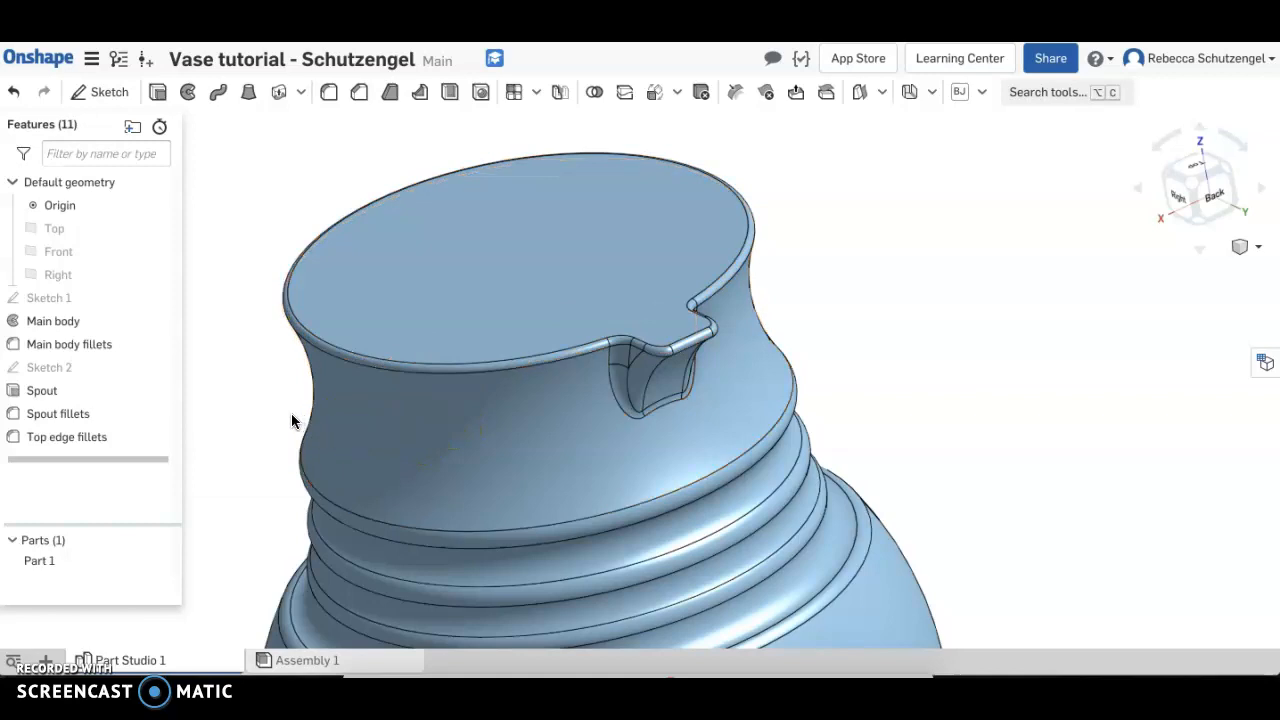
Shell the vase with a 0.25 in wall thickness, removing the flat top face
right_click_drag(291, 420, 566, 343)
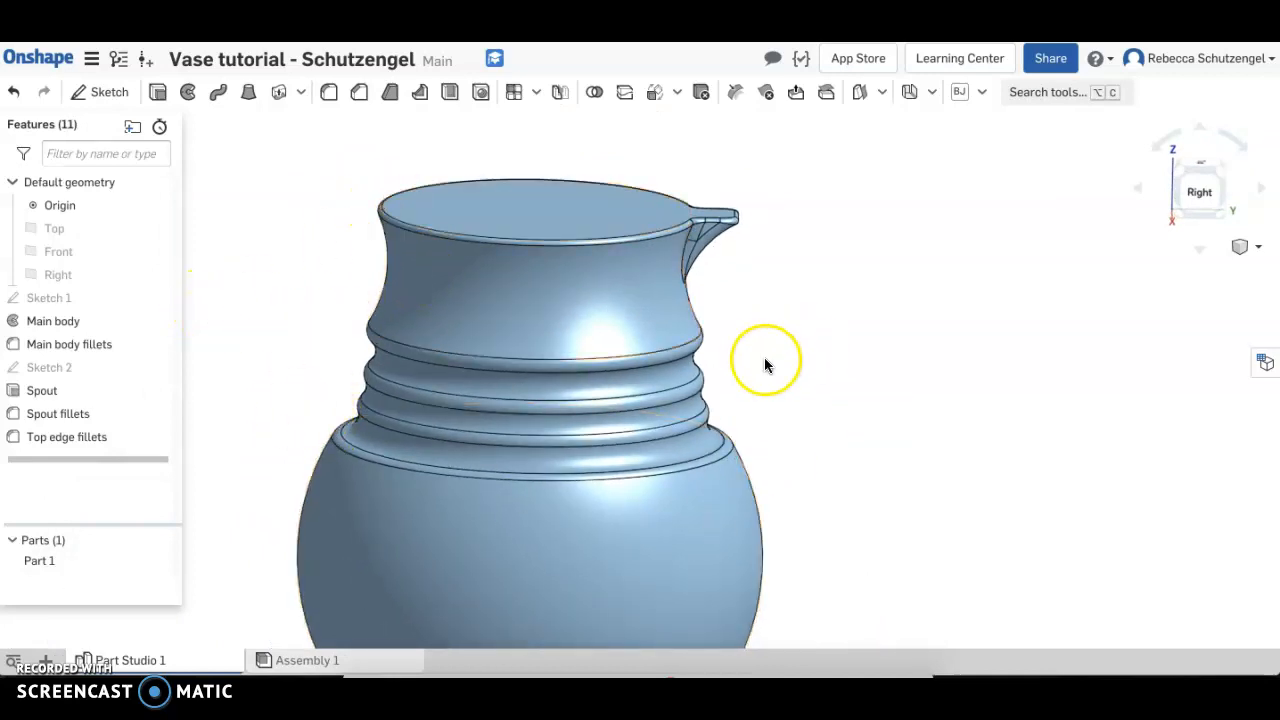
left_click(450, 94)
left_click(248, 175)
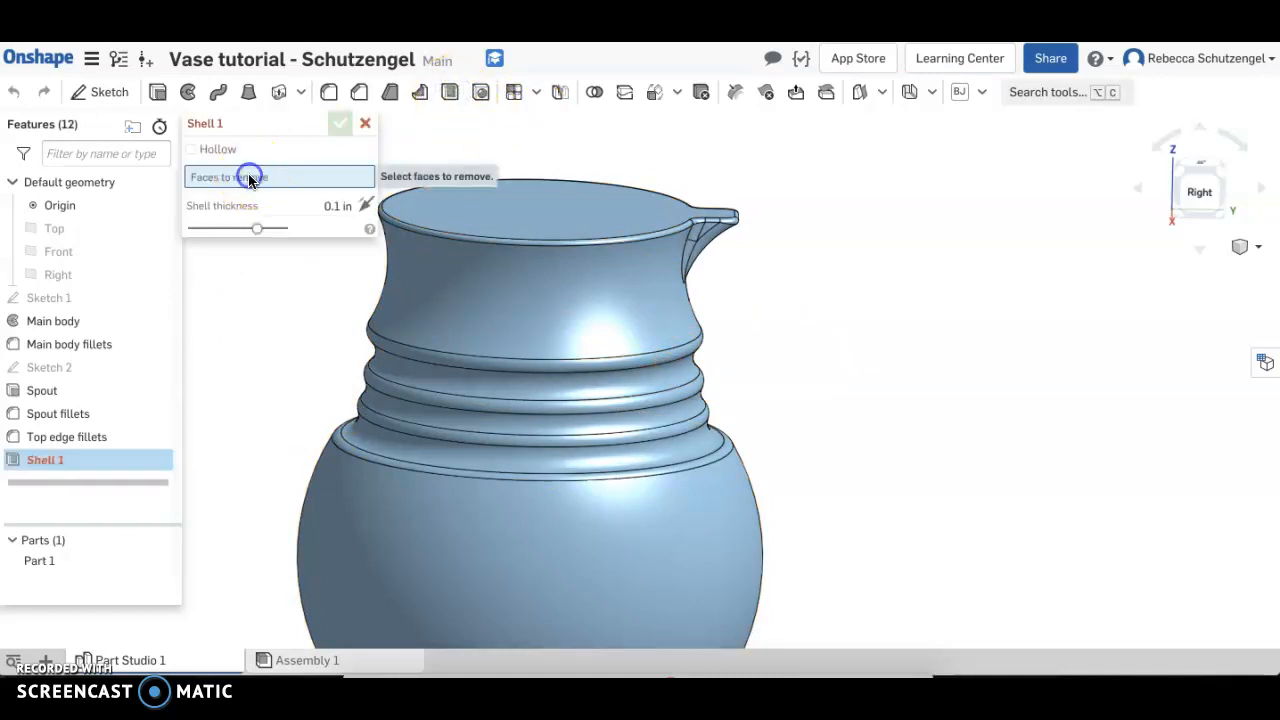
left_click(545, 204)
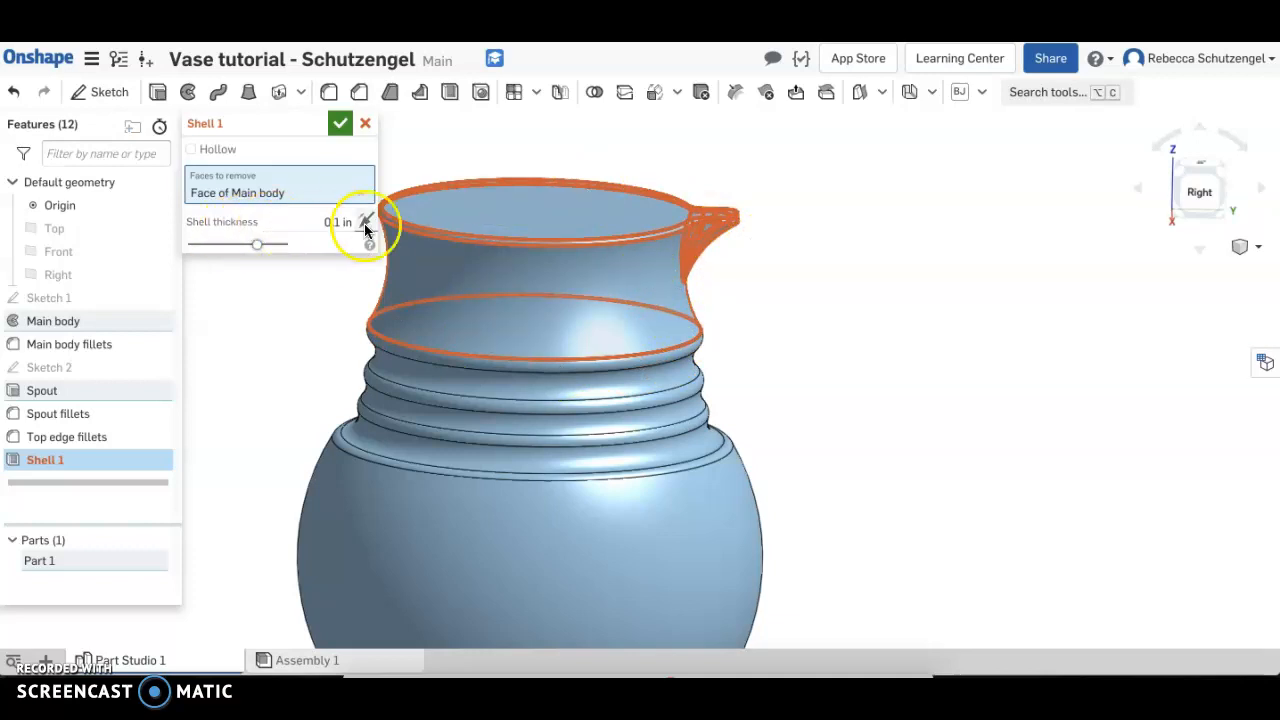
left_click(337, 223)
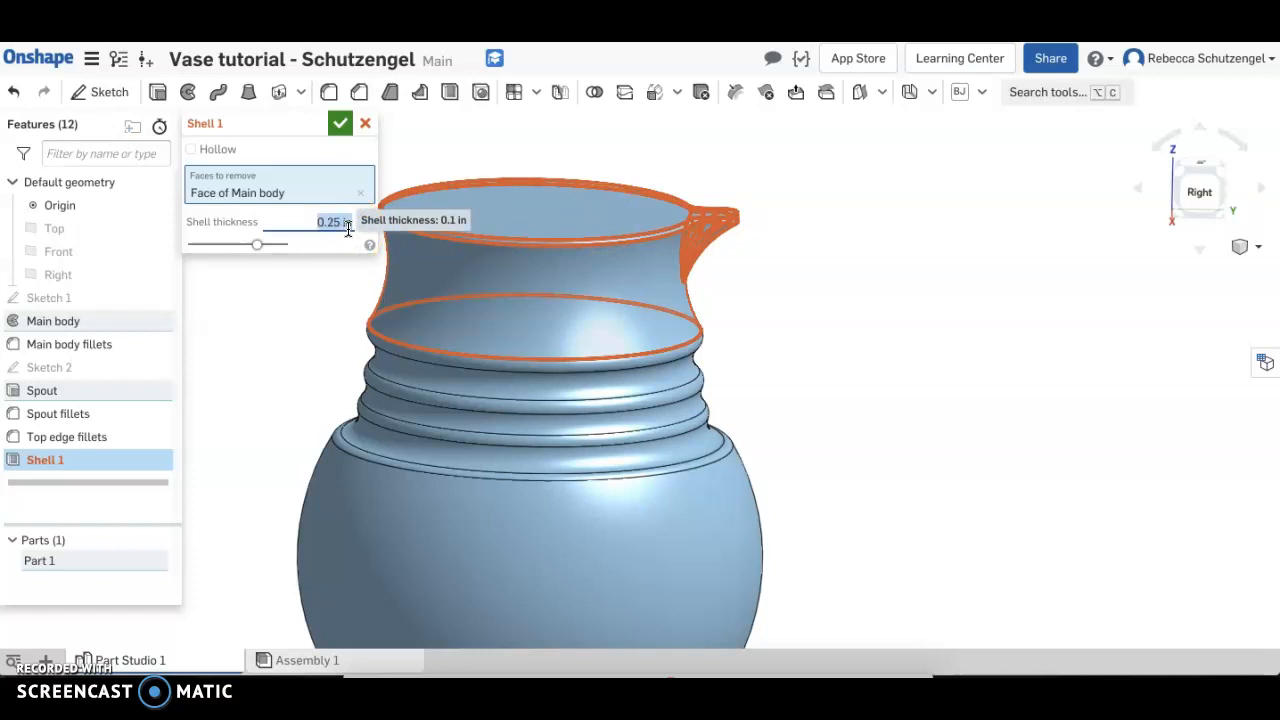
left_click(335, 244)
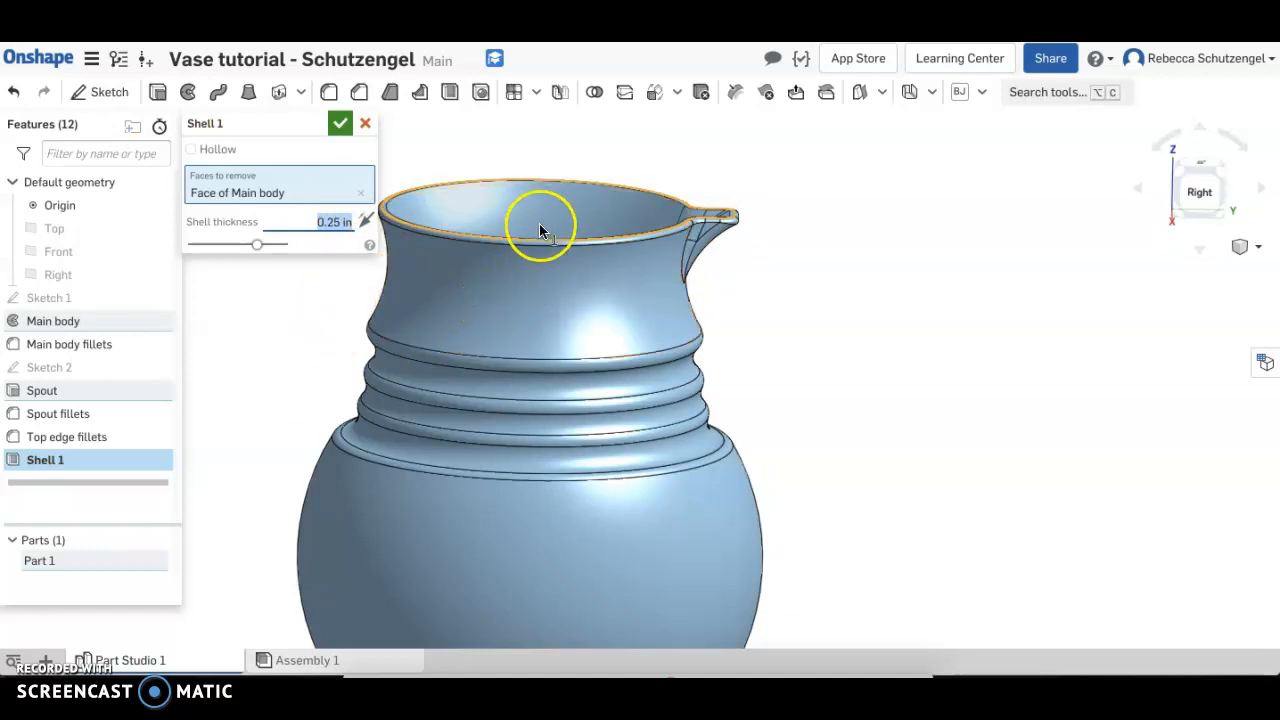
right_click_drag(727, 233, 767, 276)
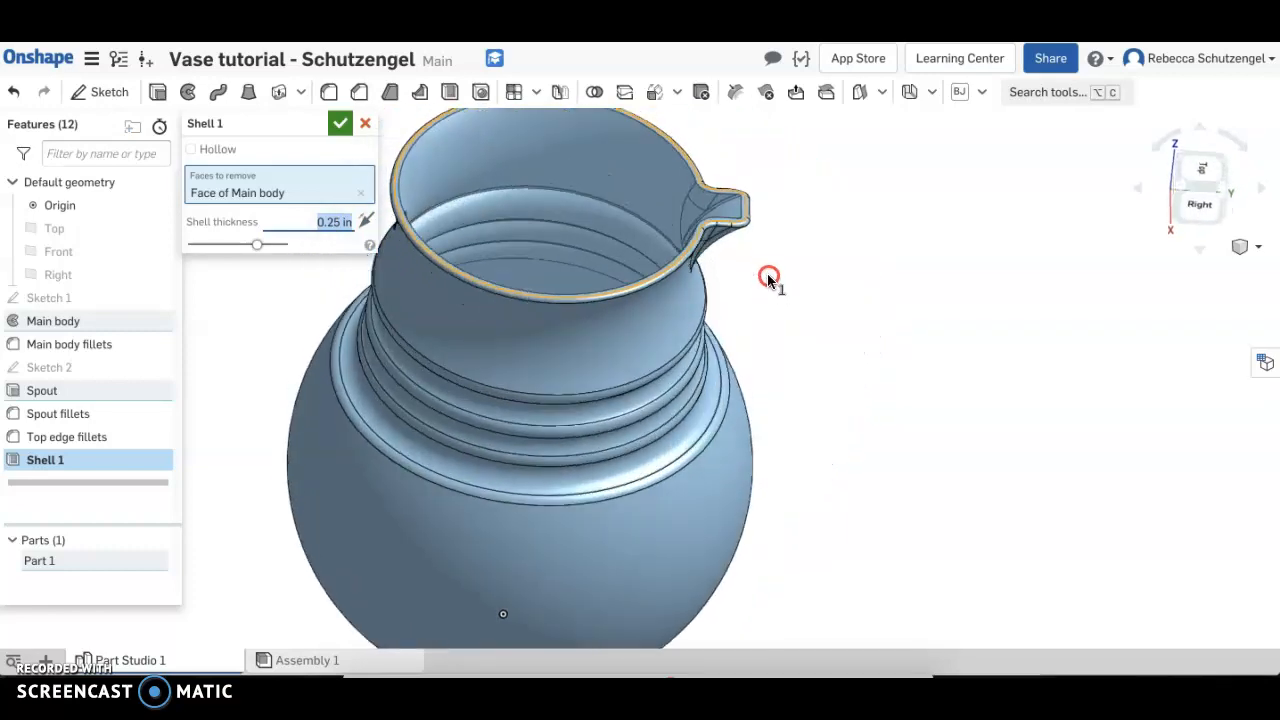
left_click(340, 126)
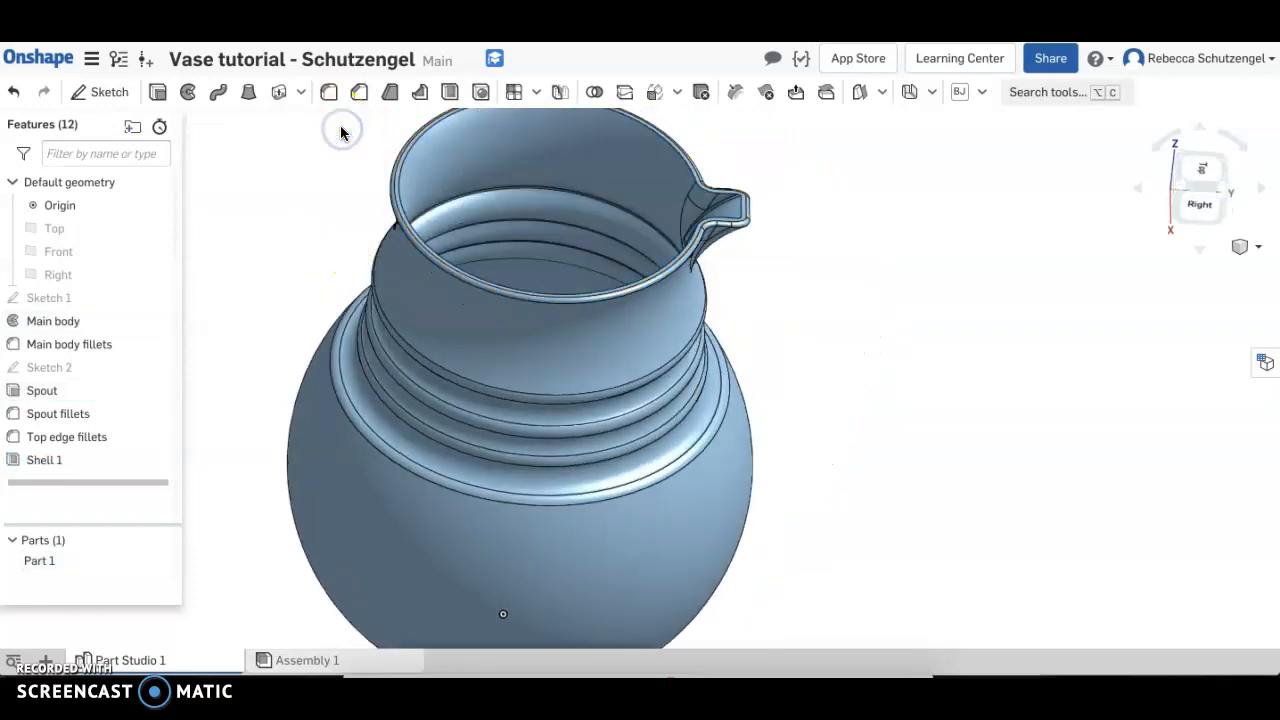
Start a new sketch on the Front plane and view it from the front
right_click_drag(517, 482, 527, 443)
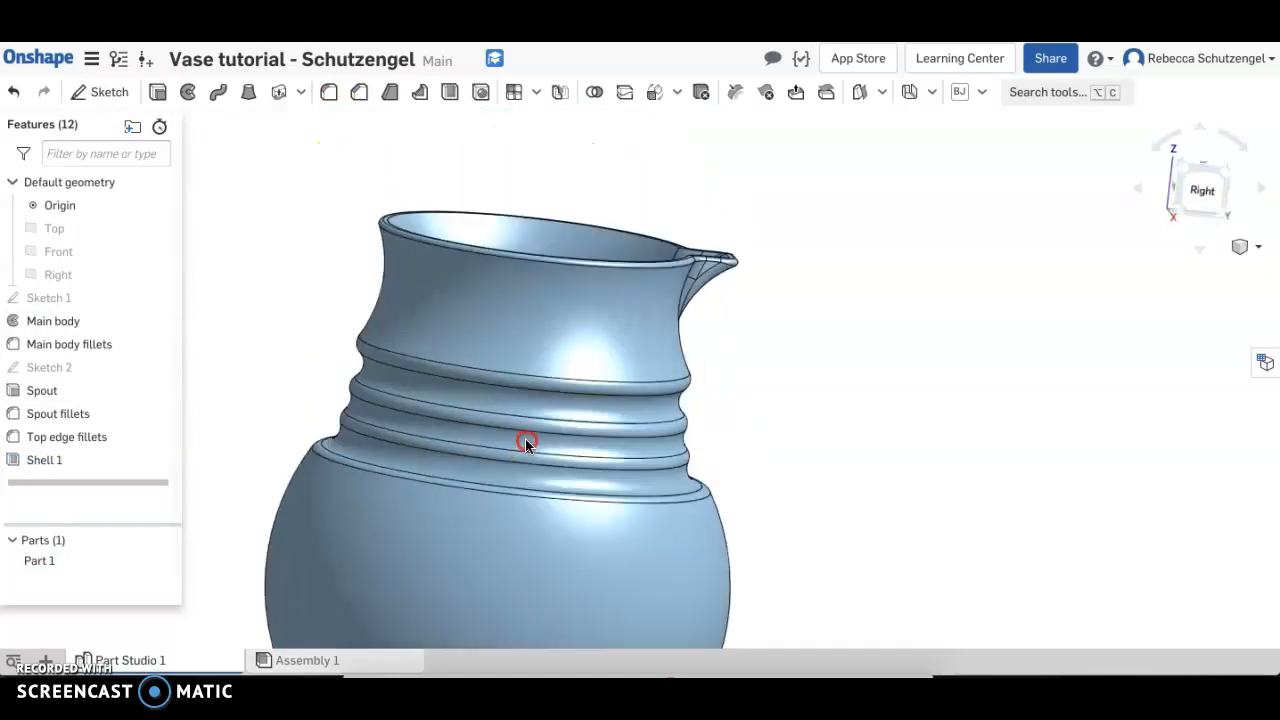
middle_click_drag(526, 451, 623, 394)
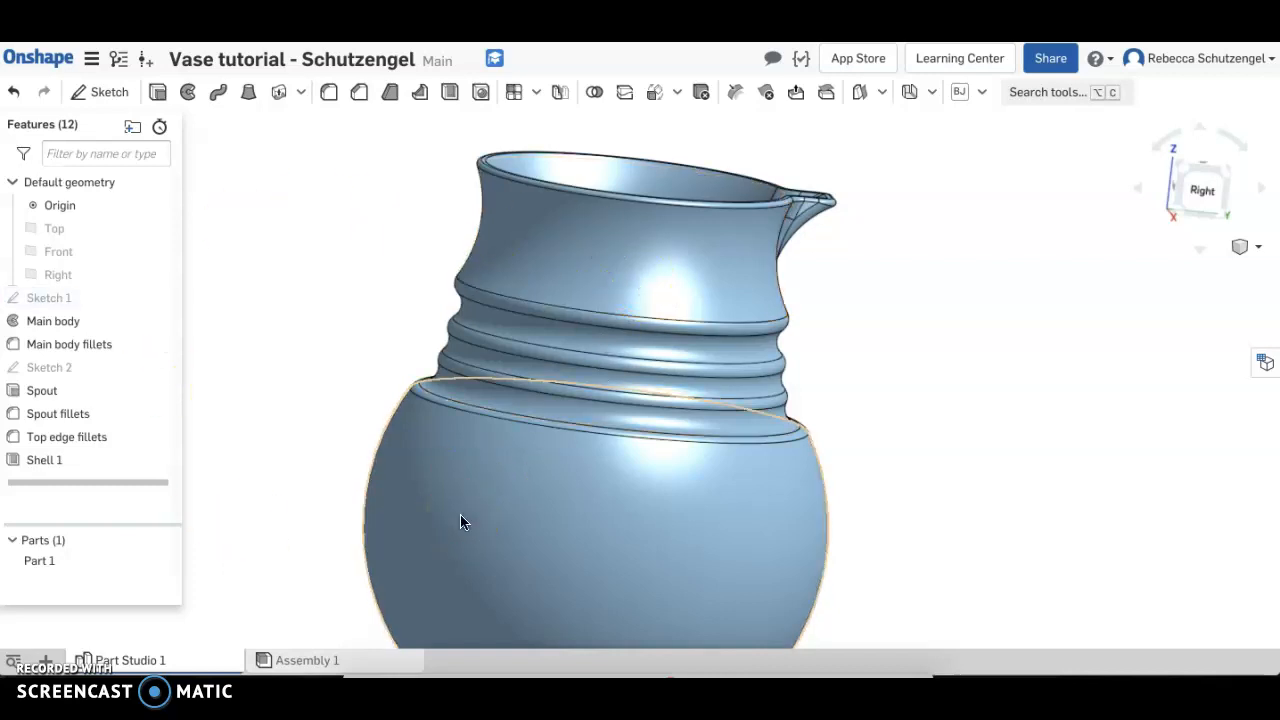
left_click(401, 429)
right_click_drag(345, 399, 388, 395)
left_click(66, 253)
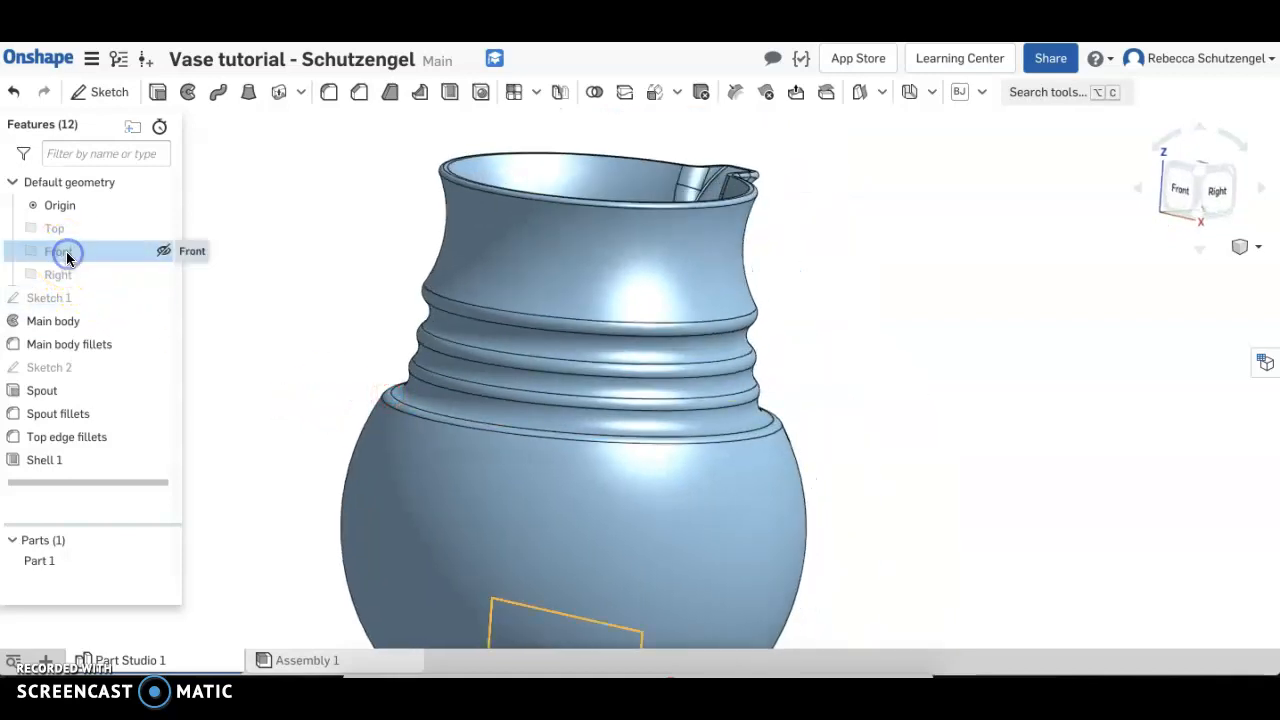
left_click(100, 93)
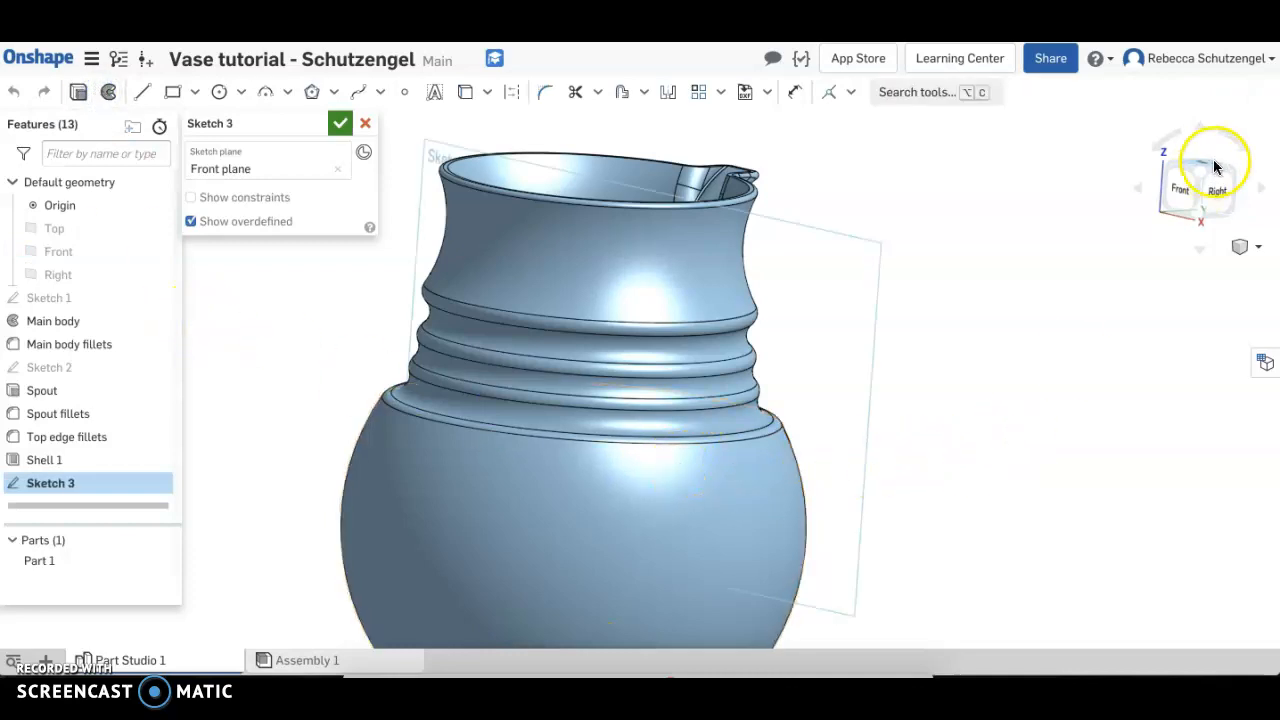
left_click(1179, 190)
Project the vase's top rim edge into the sketch with Use, and hide Part 1
scroll(833, 152, "up", 5)
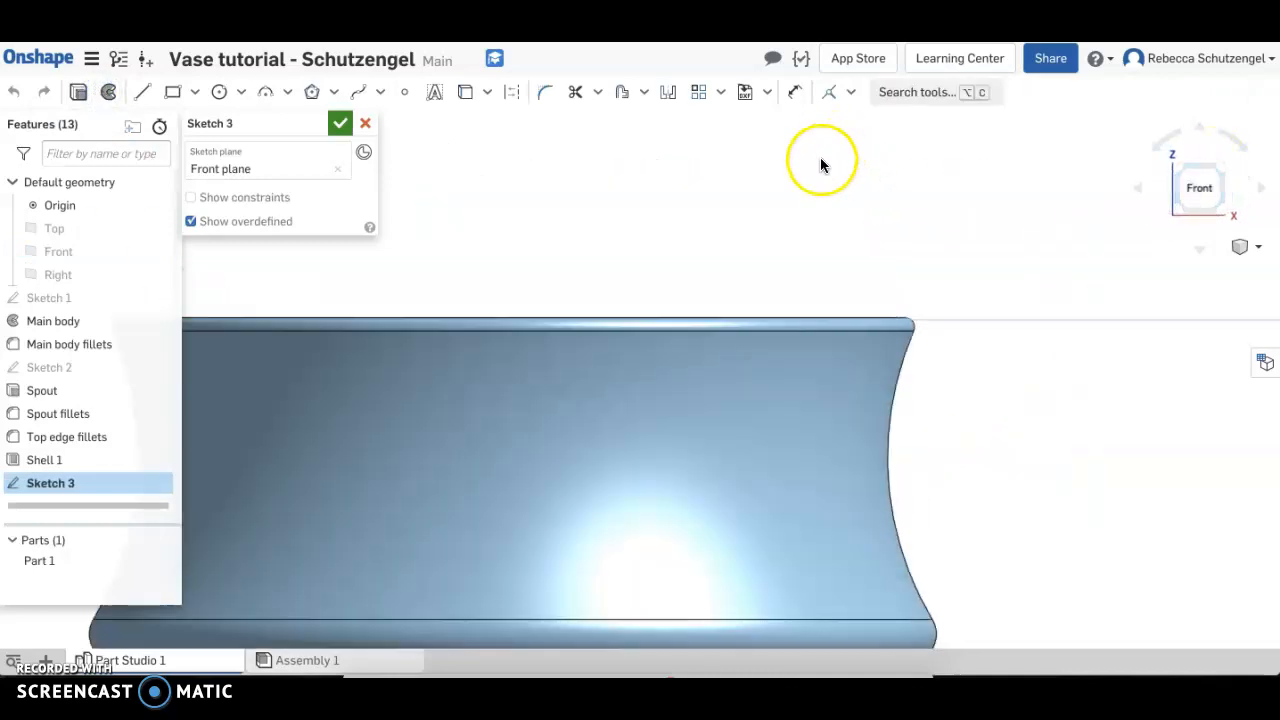
left_click(652, 321)
key("u")
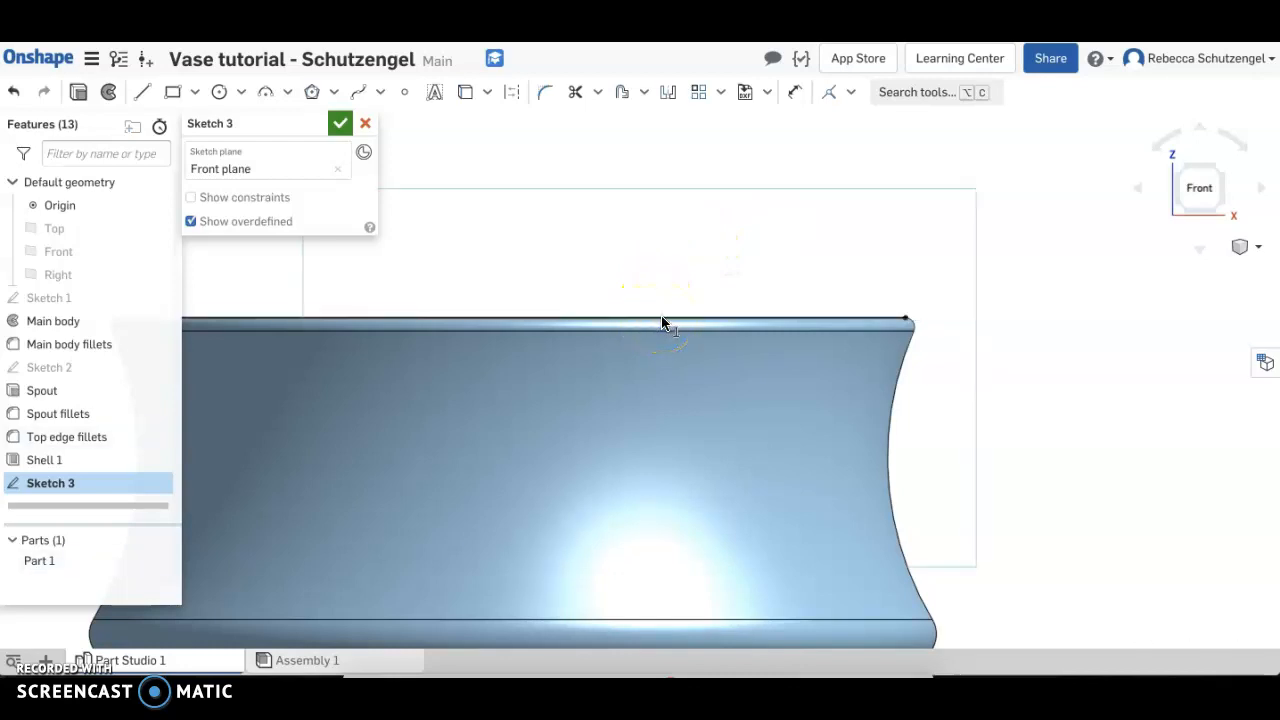
scroll(664, 330, "down", 5)
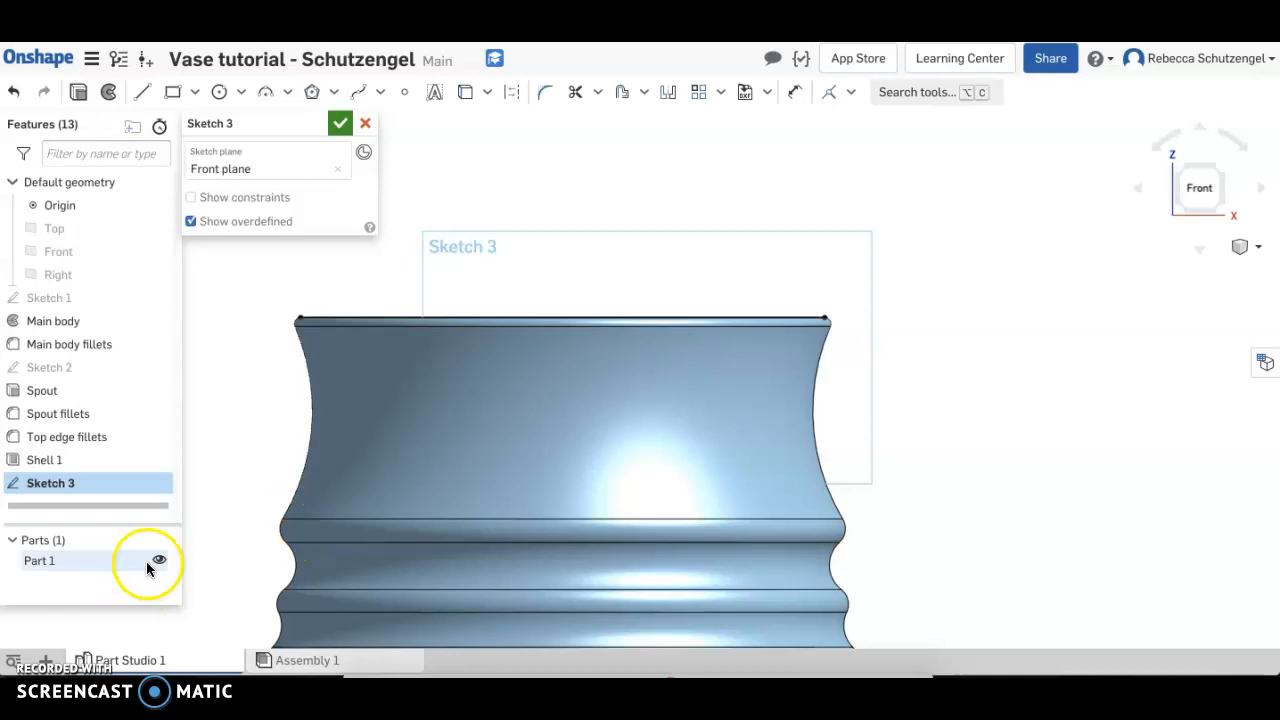
left_click(161, 563)
right_click_drag(477, 520, 558, 488)
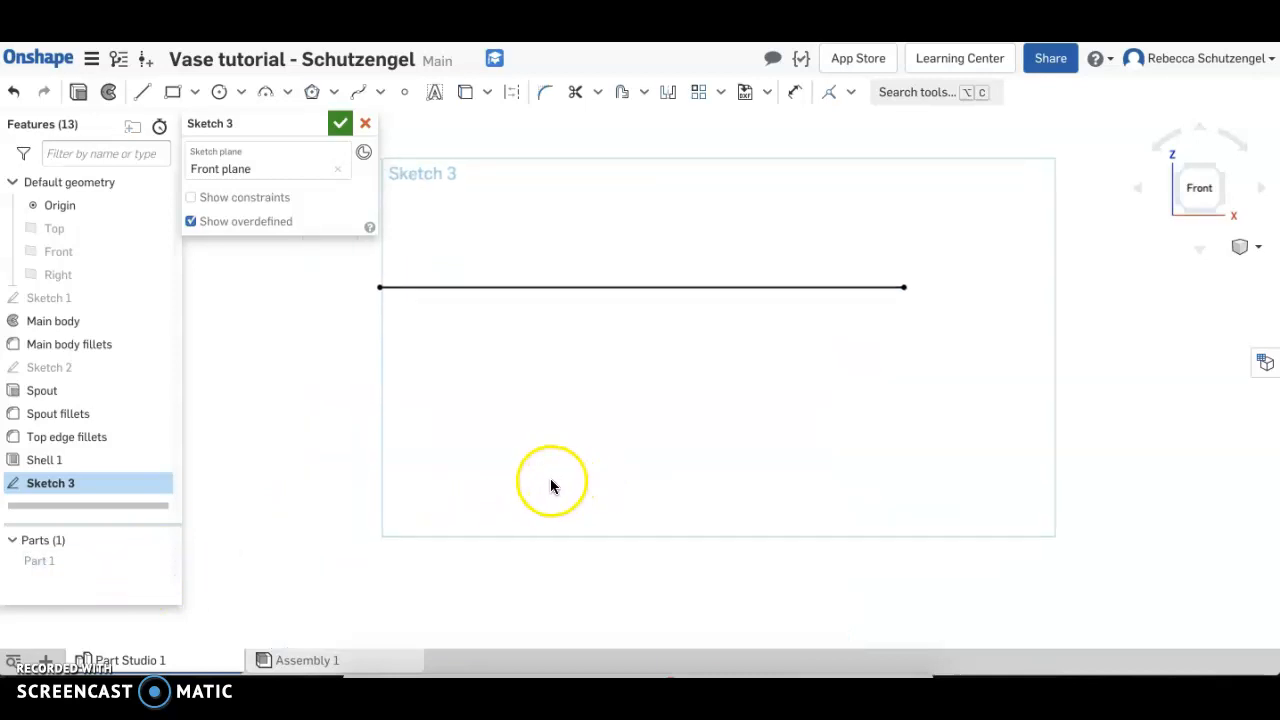
Draw a vertical construction line down from the projected edge's midpoint and a horizontal construction line about 1.9 in long crossing it
left_click(513, 93)
left_click(488, 243)
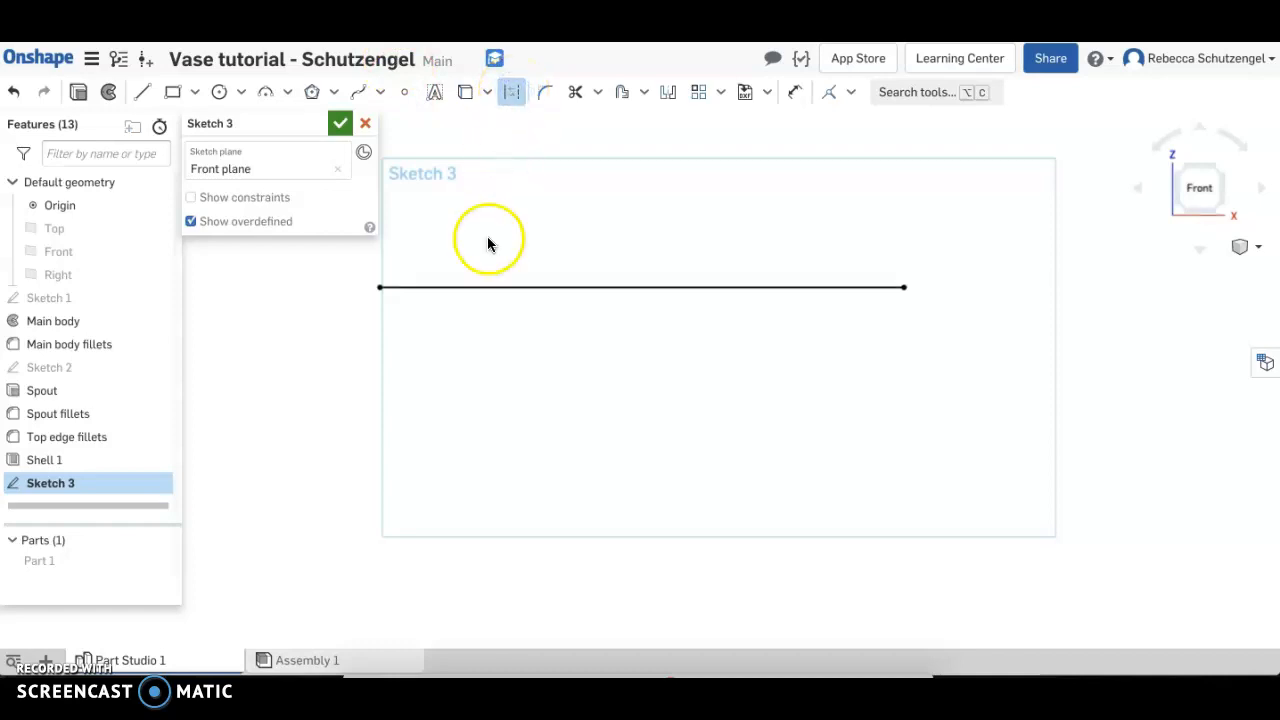
left_click(577, 289)
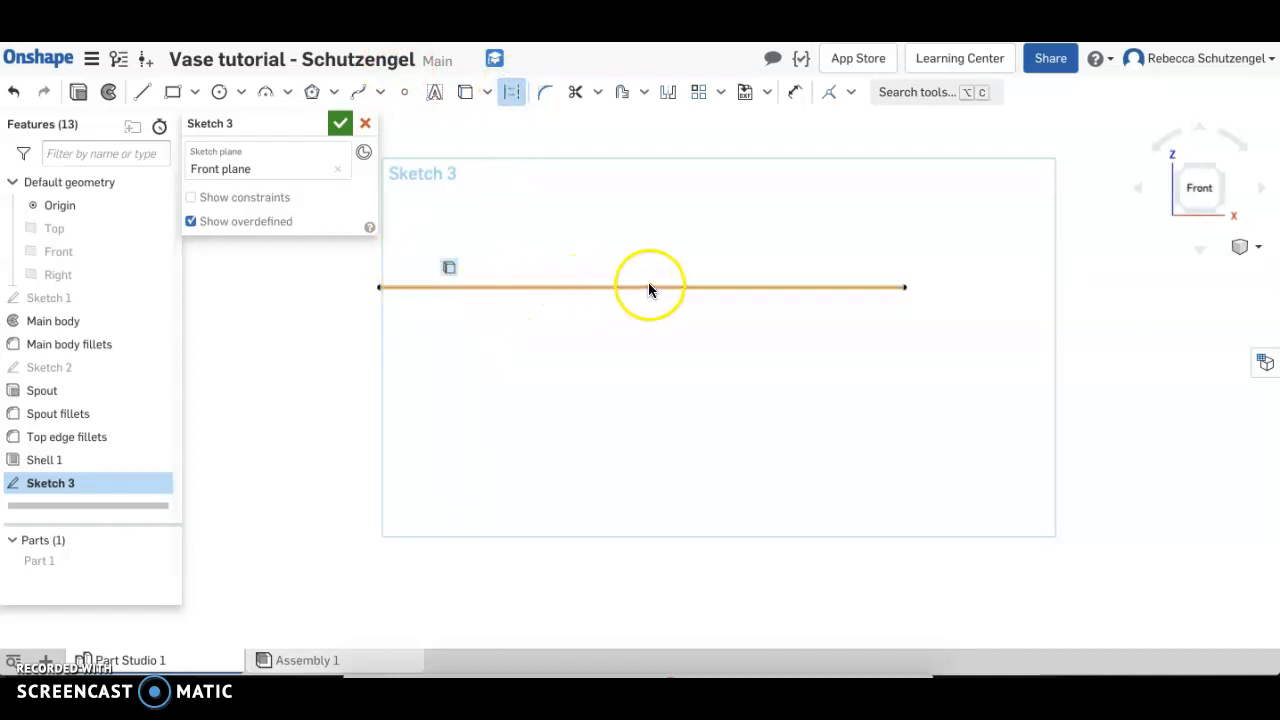
left_click(138, 91)
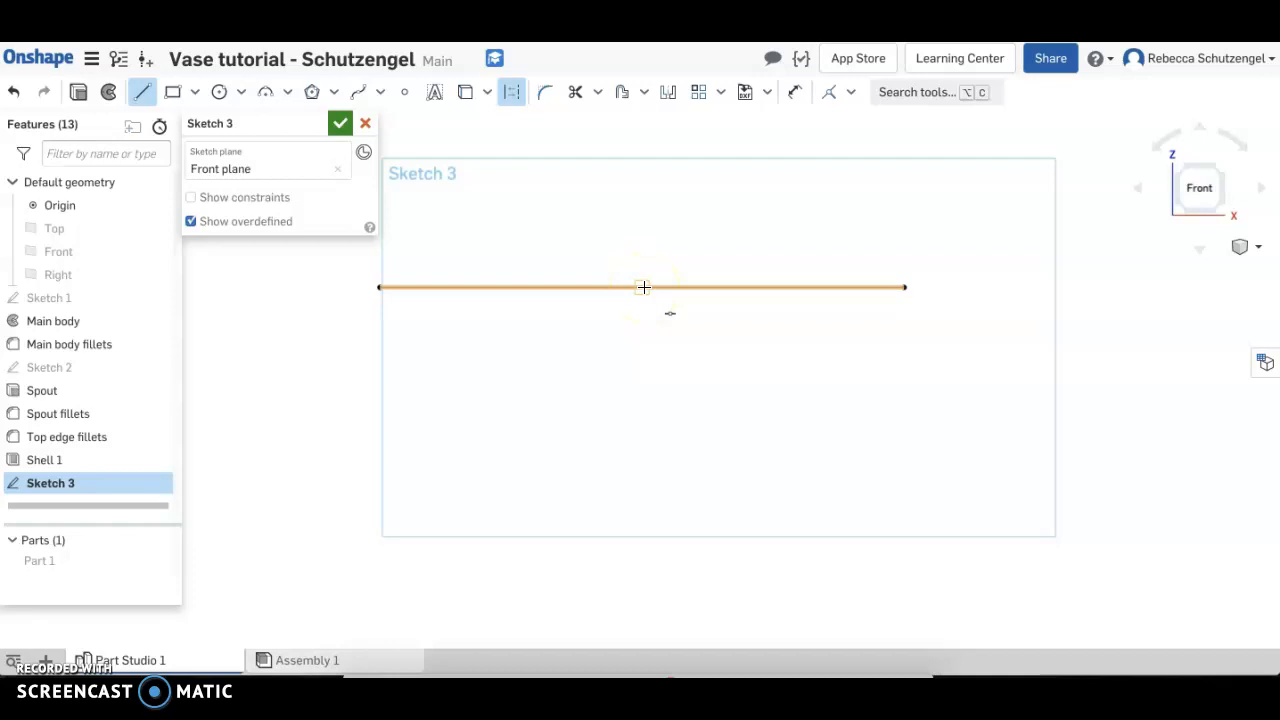
mouse_move(643, 288)
left_mouse_down()
mouse_move(643, 477)
mouse_move(583, 403)
mouse_move(583, 373)
mouse_move(700, 375)
left_mouse_up()
key("Escape")
key("q")
key("Escape")
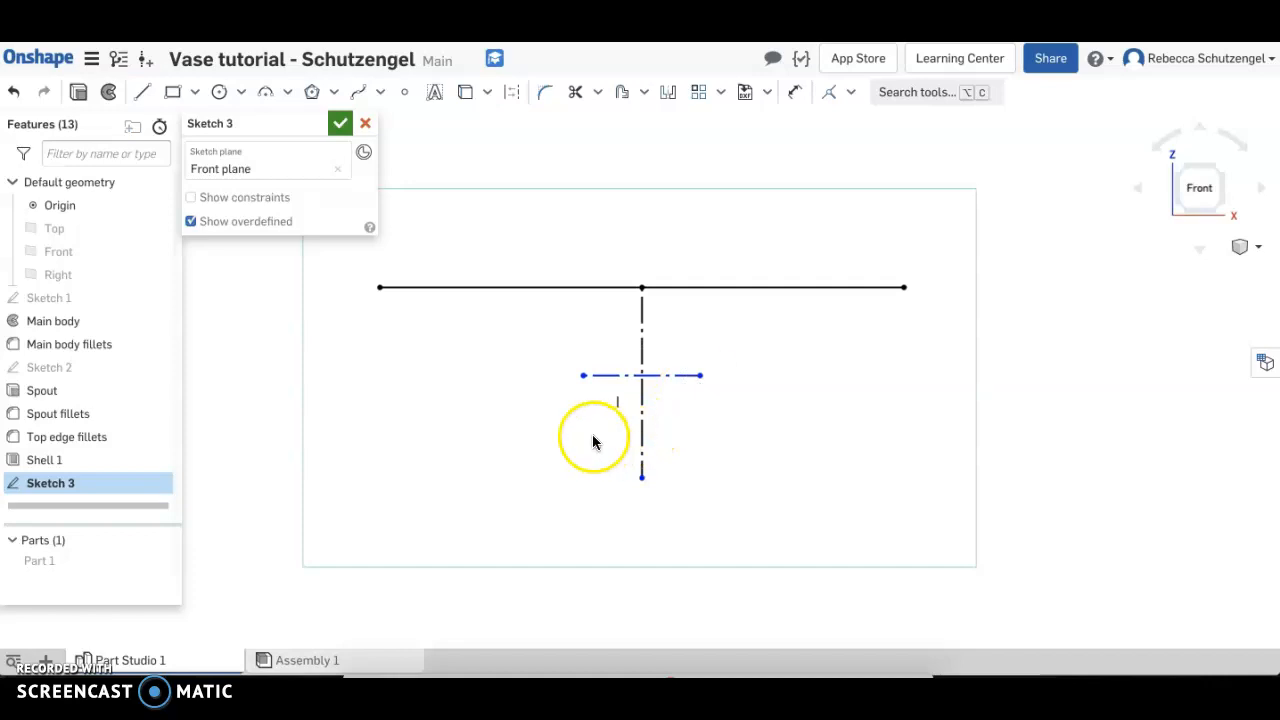
Draw a second horizontal construction line about 1.5 in long across the vertical one, below the first
key("q")
left_click_drag(596, 434, 687, 434)
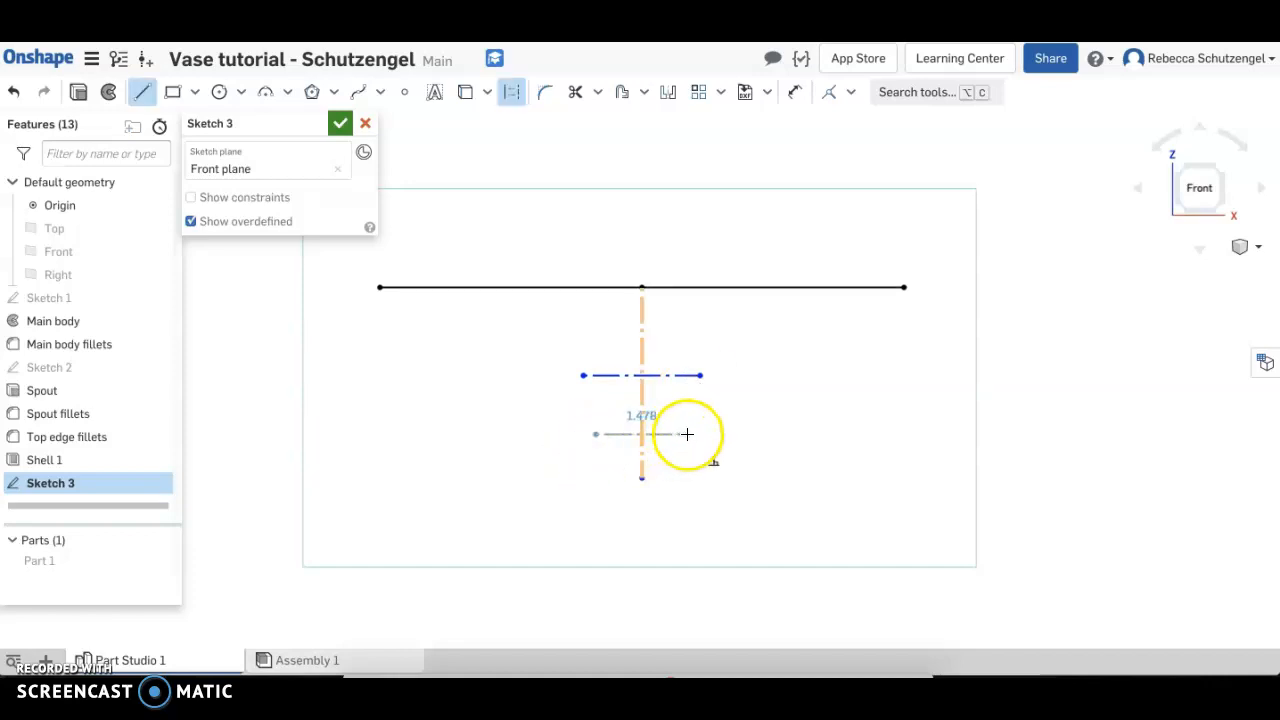
left_click(687, 434)
key("Escape")
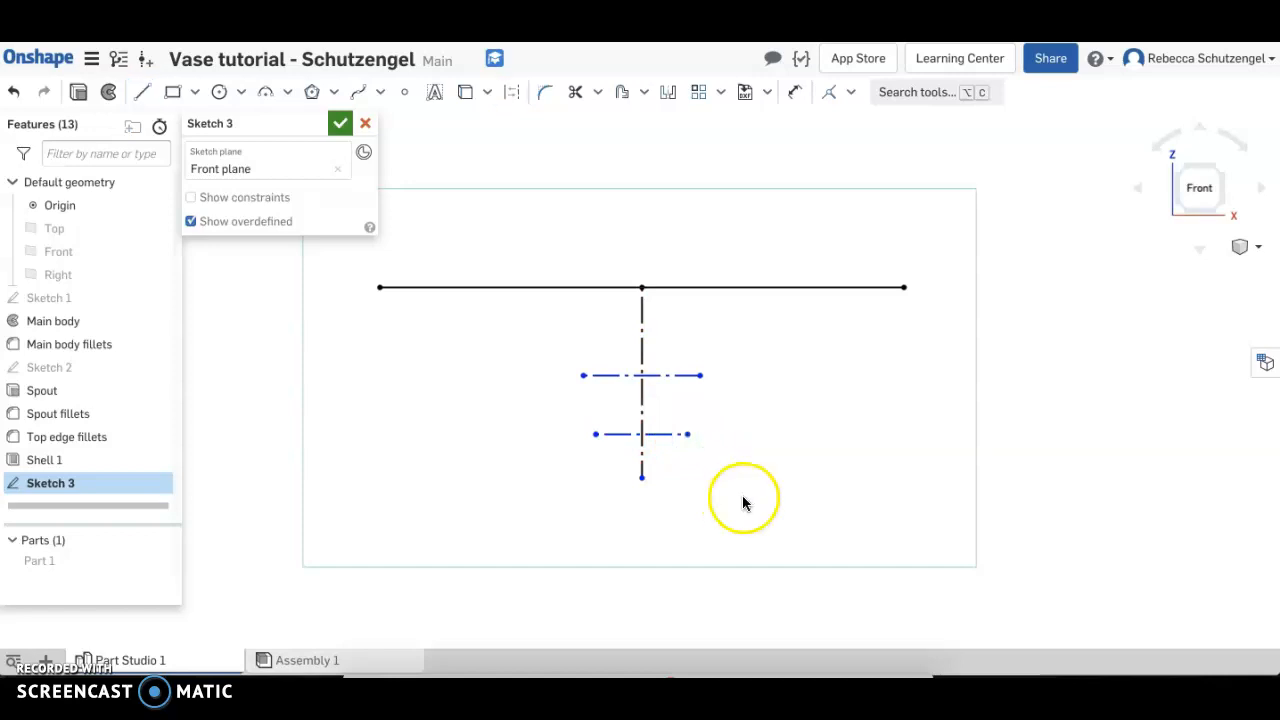
Stretch both horizontal construction lines to one side of the vertical line and place a sketch point at each one's midpoint
left_click(404, 91)
scroll(778, 420, "up", 2)
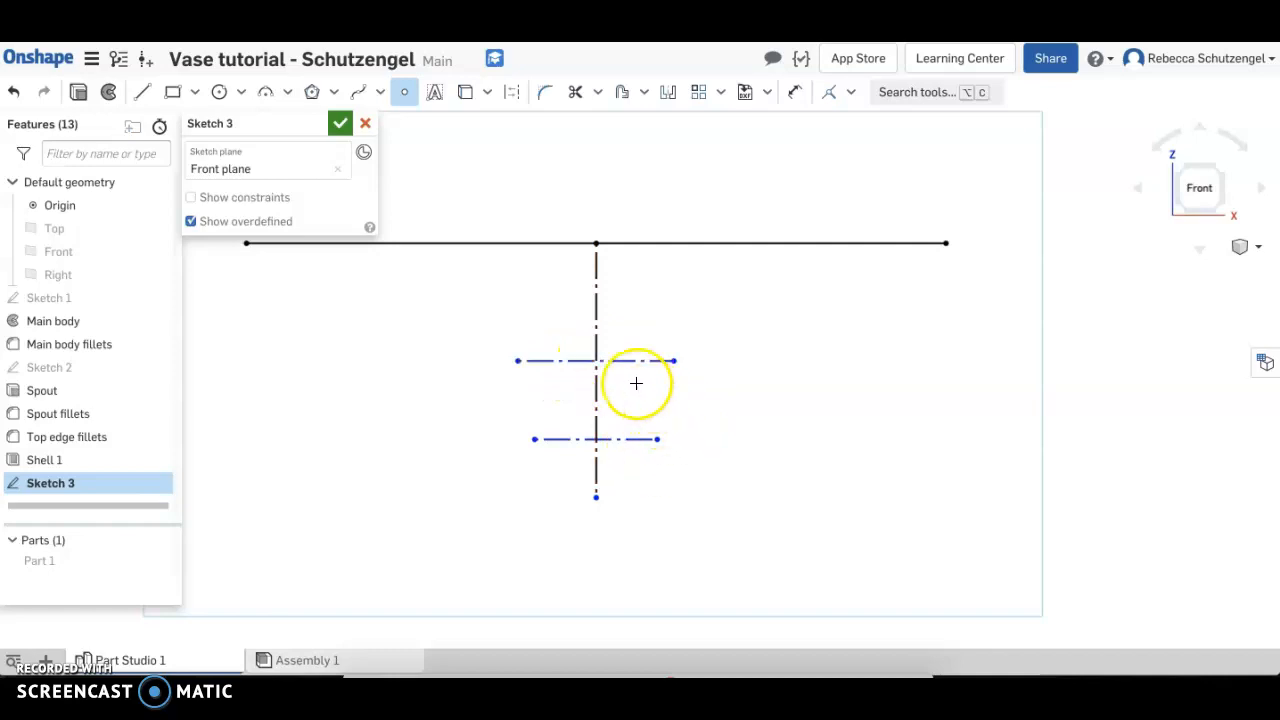
key("Escape")
left_click_drag(628, 361, 814, 360)
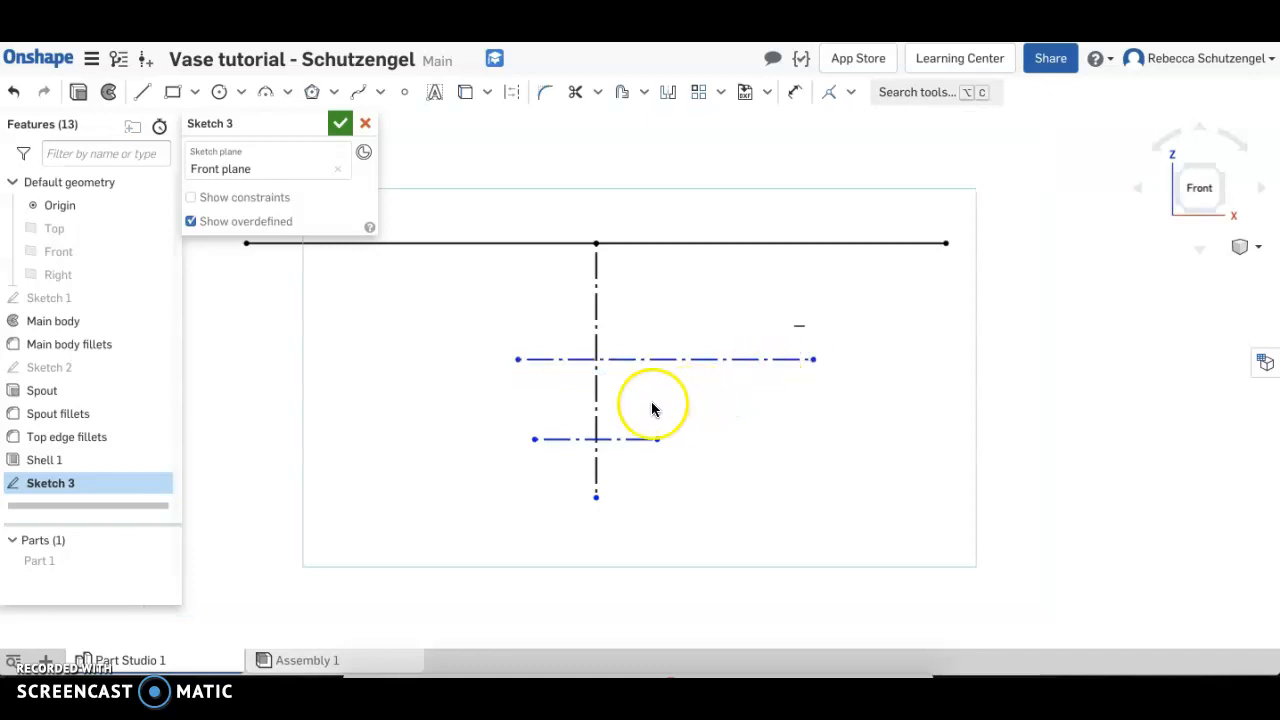
left_click(666, 358)
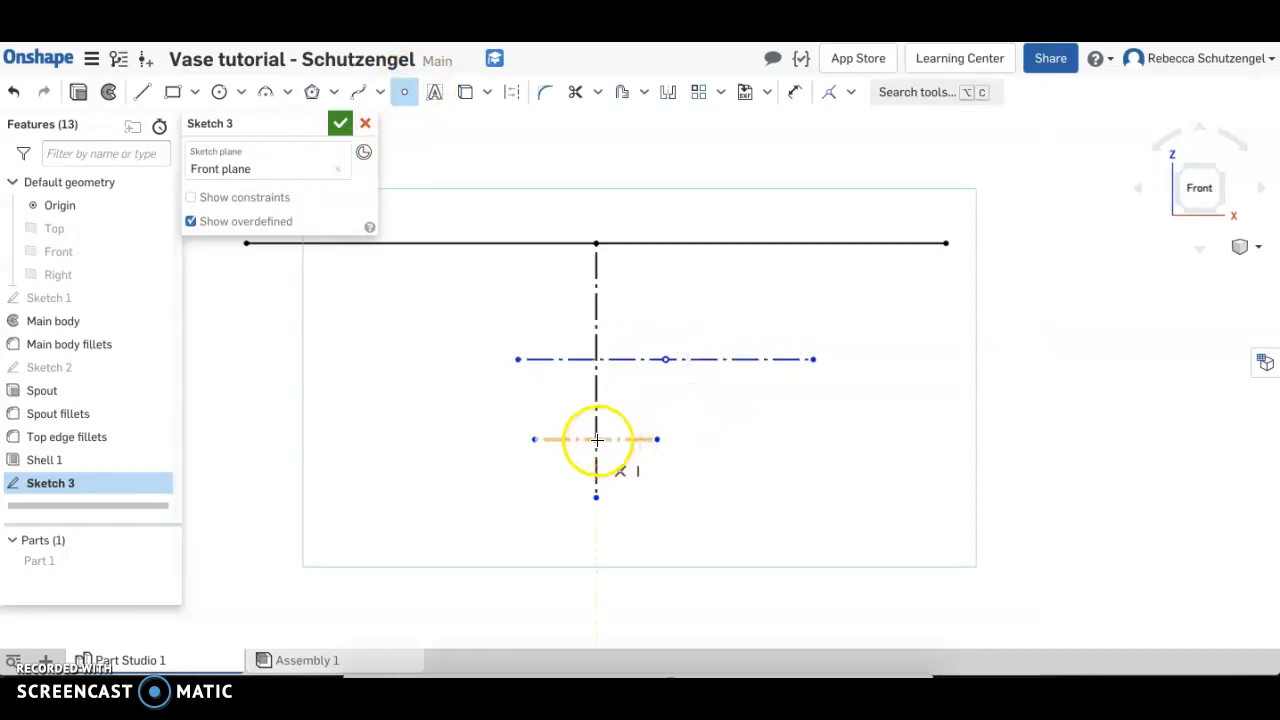
key("Escape")
left_click_drag(655, 440, 738, 440)
left_click(404, 91)
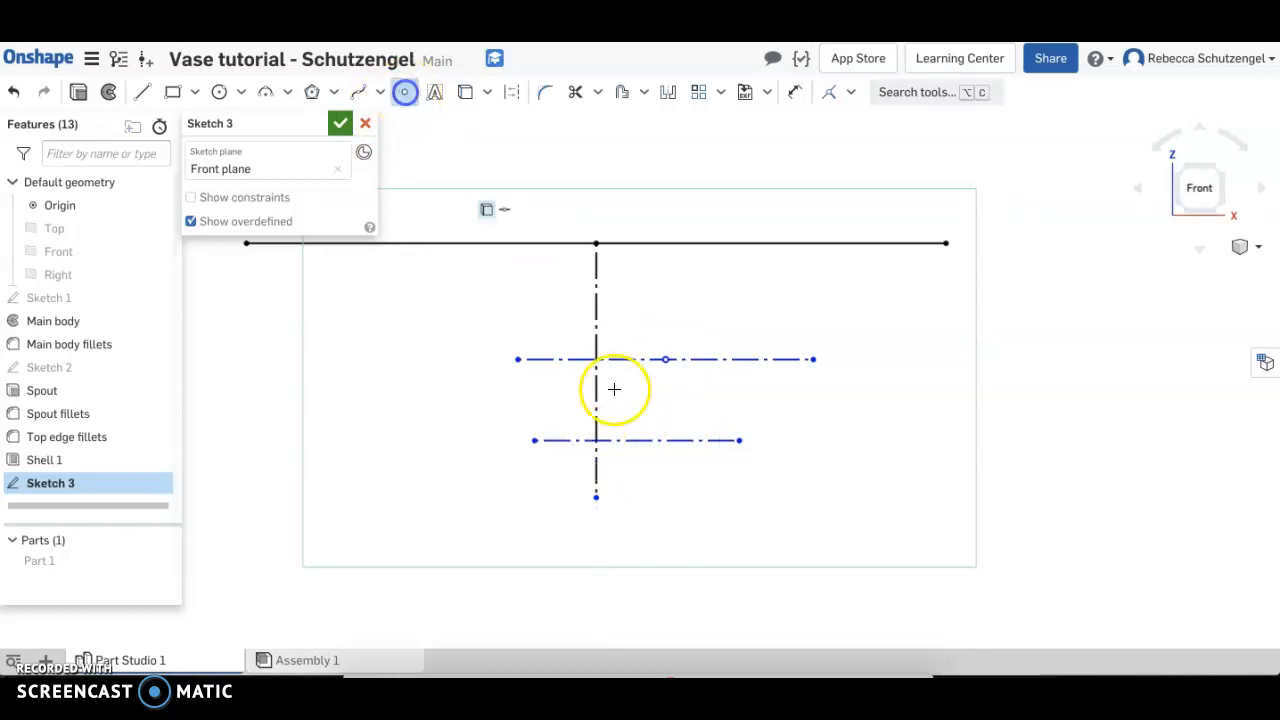
left_click(637, 440)
key("Escape")
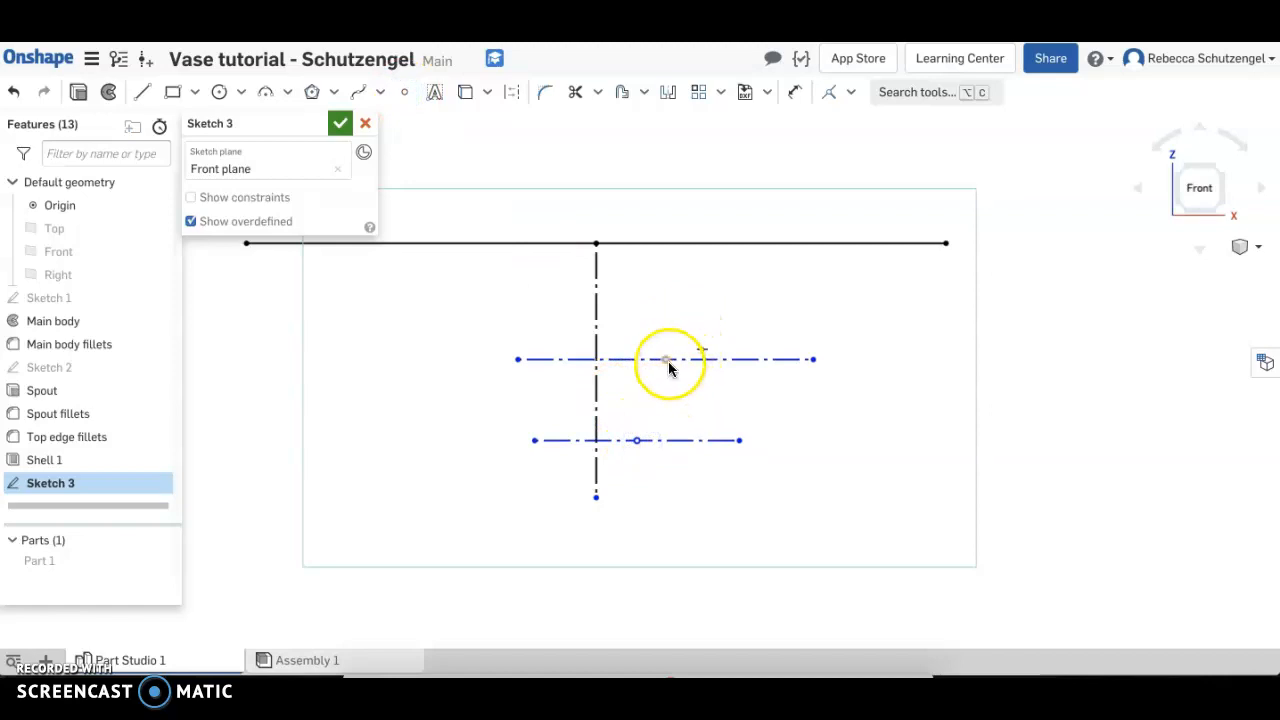
Snap the midpoints of both horizontal construction lines onto the vertical construction line
left_click_drag(661, 360, 599, 359)
left_click_drag(628, 441, 602, 440)
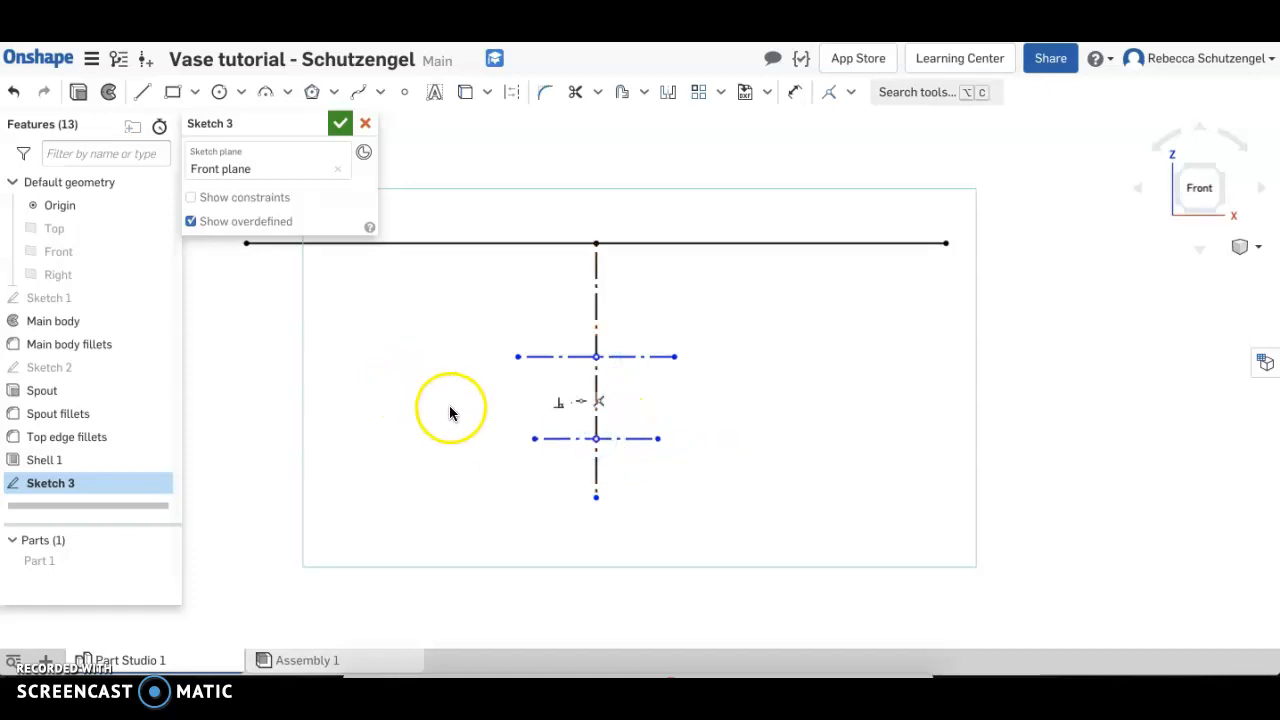
Dimension the distance from the projected top edge to the lower horizontal construction line as 2.5 in
key("d")
left_click(463, 243)
left_click(563, 437)
left_click(397, 340)
type("2")
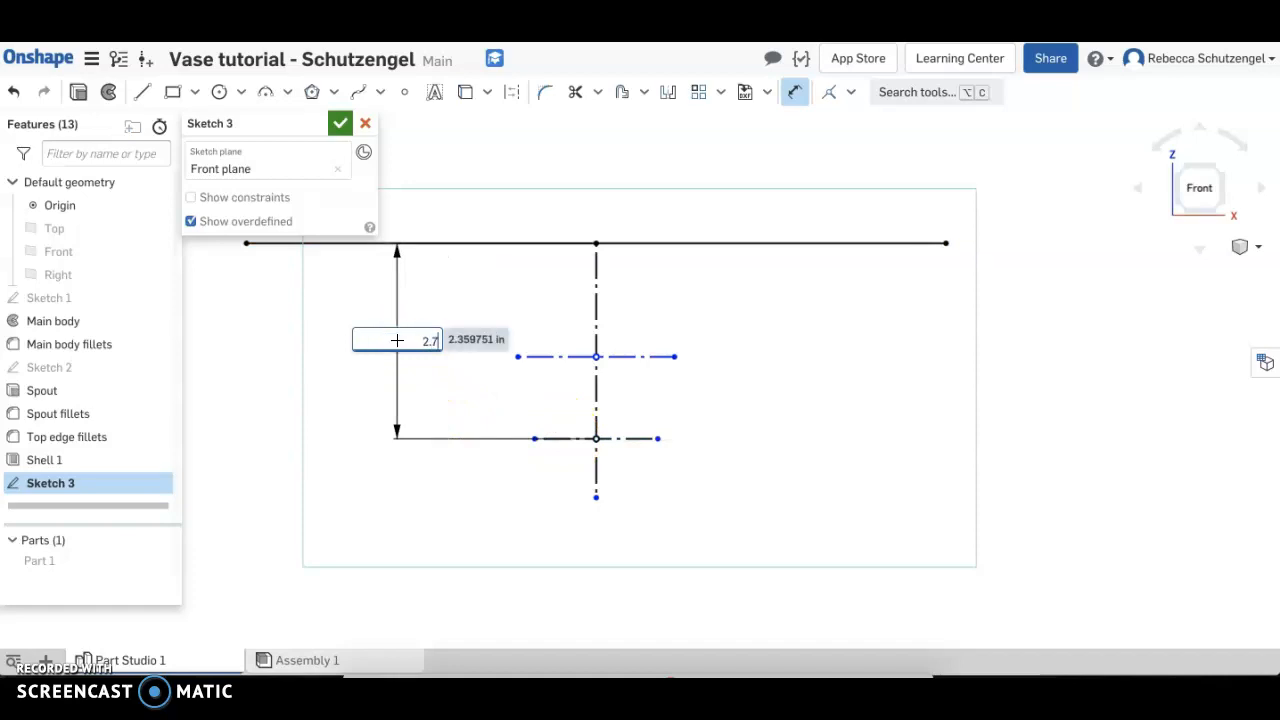
type(".5")
key("Return")
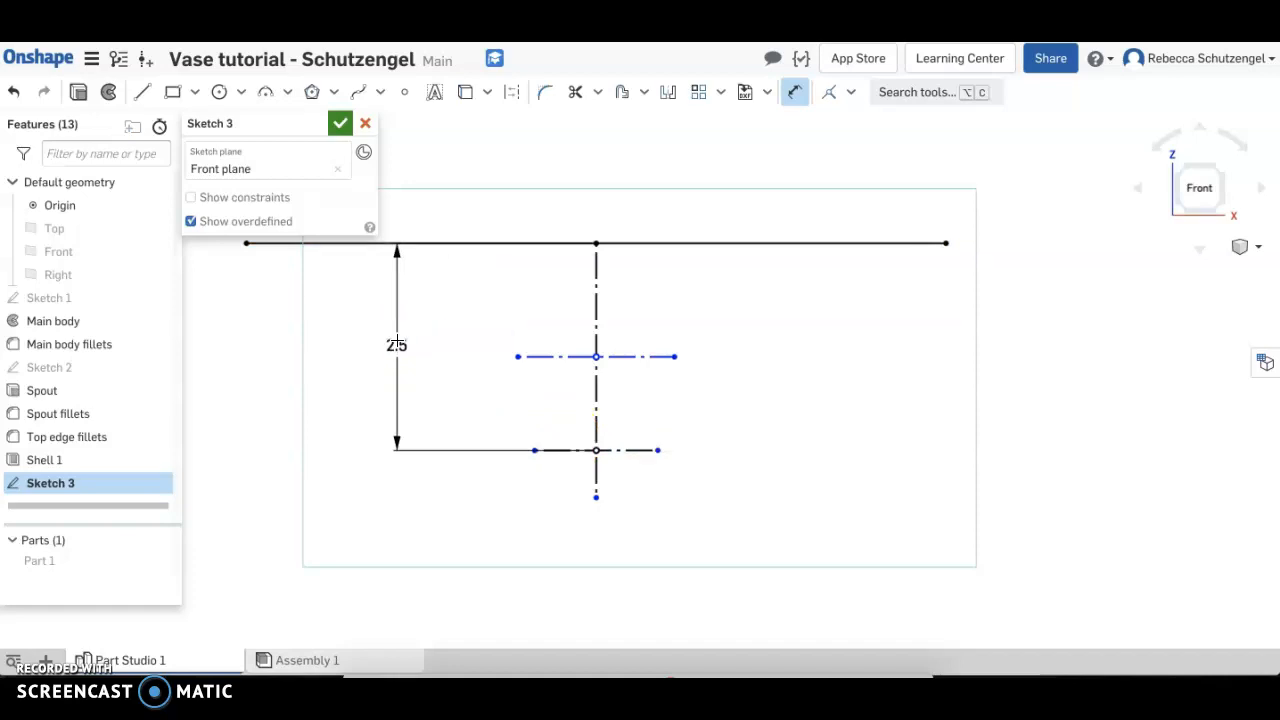
Dimension the spacing between the two horizontal construction lines as 0.75 in
left_click(560, 357)
left_click(571, 454)
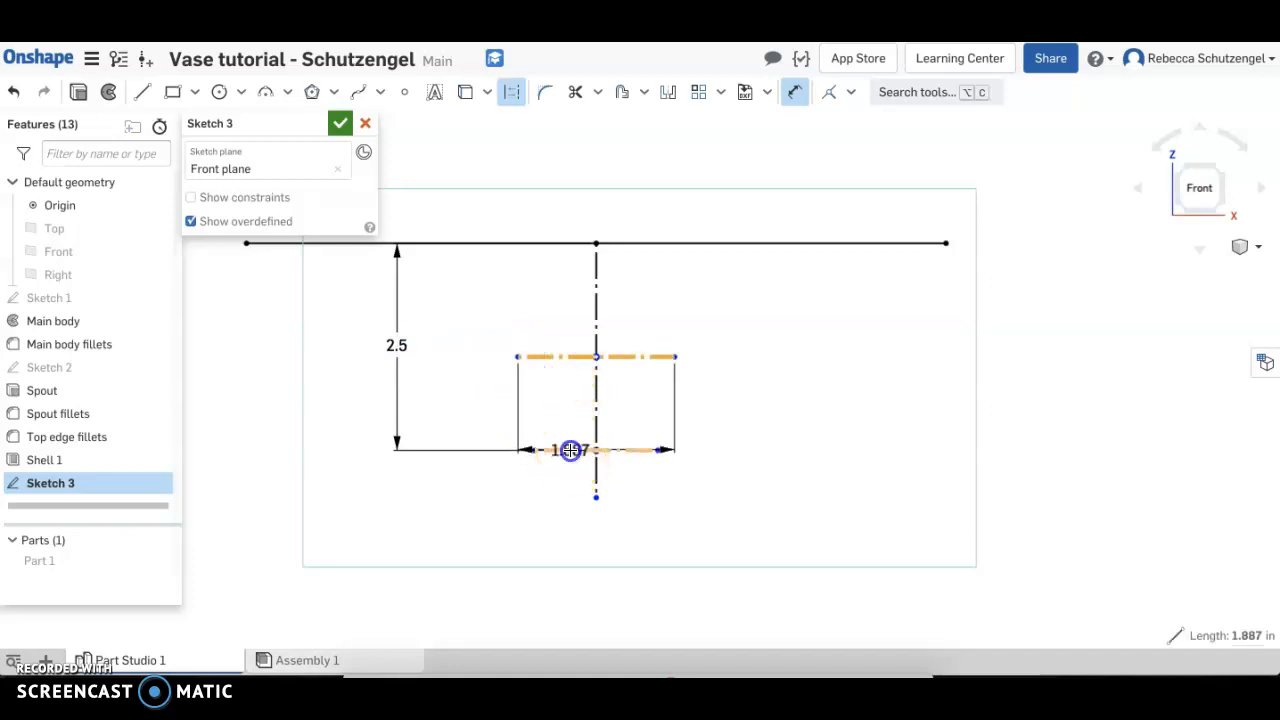
left_click(472, 398)
type("0.75")
key("Return")
Dimension the upper horizontal construction line as 1 in and the lower one as 0.5 in
left_click(554, 390)
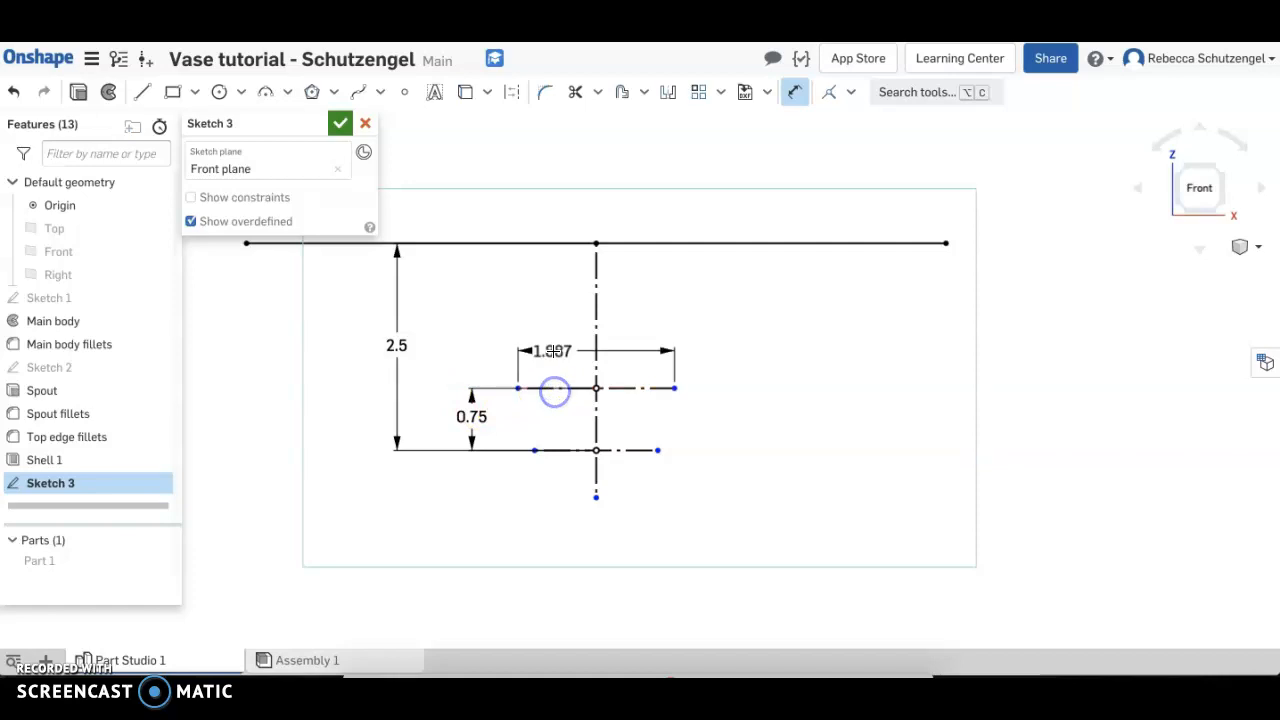
left_click(457, 348)
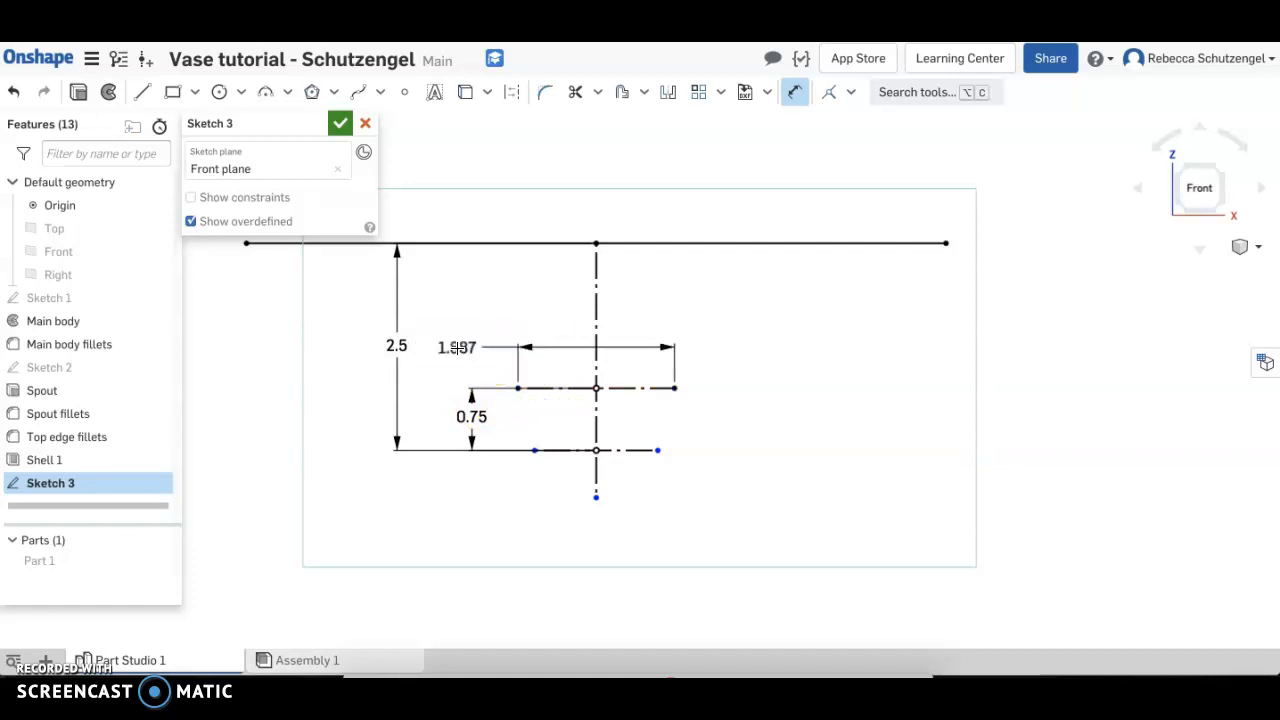
type("1")
key("Return")
left_click(581, 453)
left_click(447, 477)
type("0.5")
key("Return")
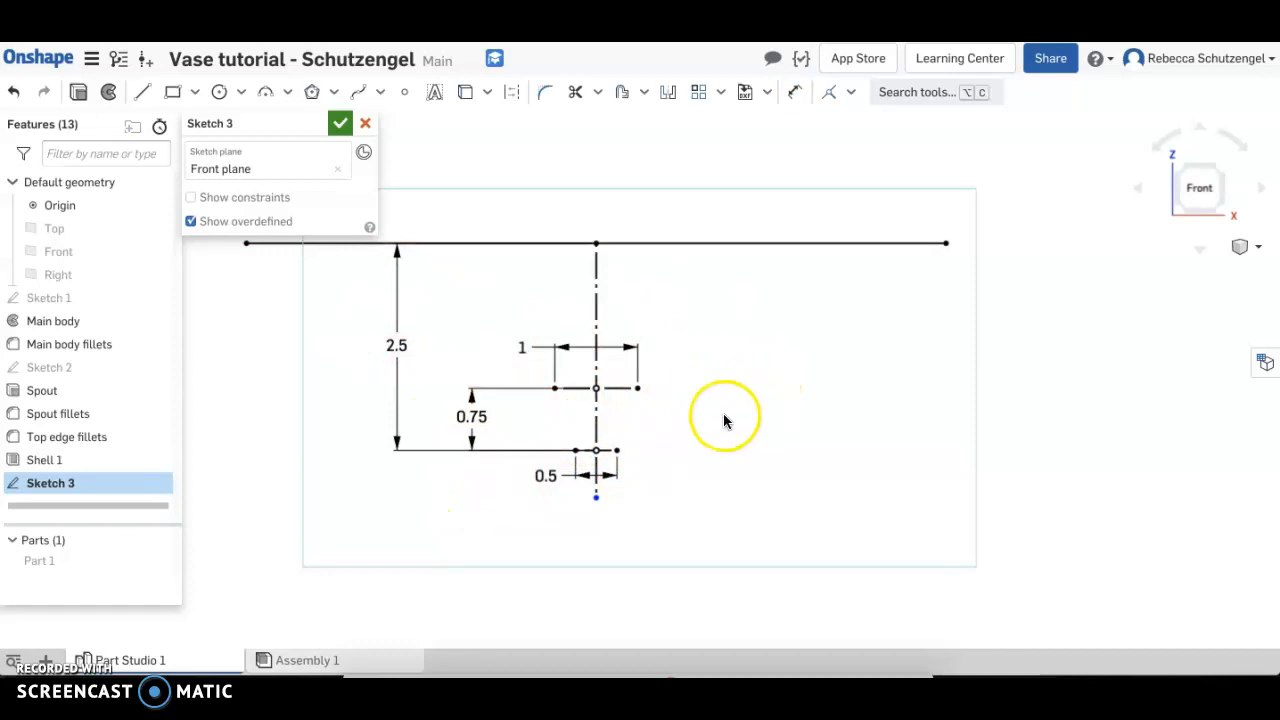
Draw a closed spline through the four endpoints of the horizontal construction lines and finish the sketch
left_click(358, 94)
scroll(637, 486, "up", 3)
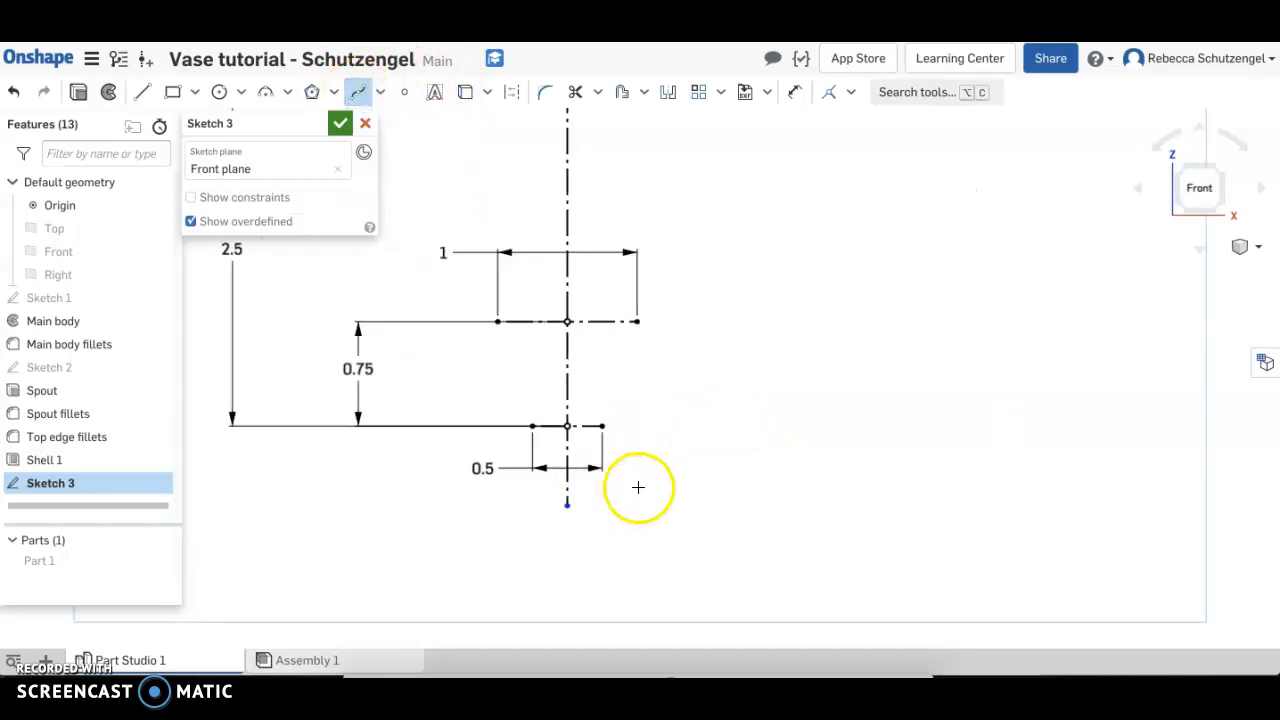
left_click(489, 315)
left_click(638, 313)
left_click(604, 421)
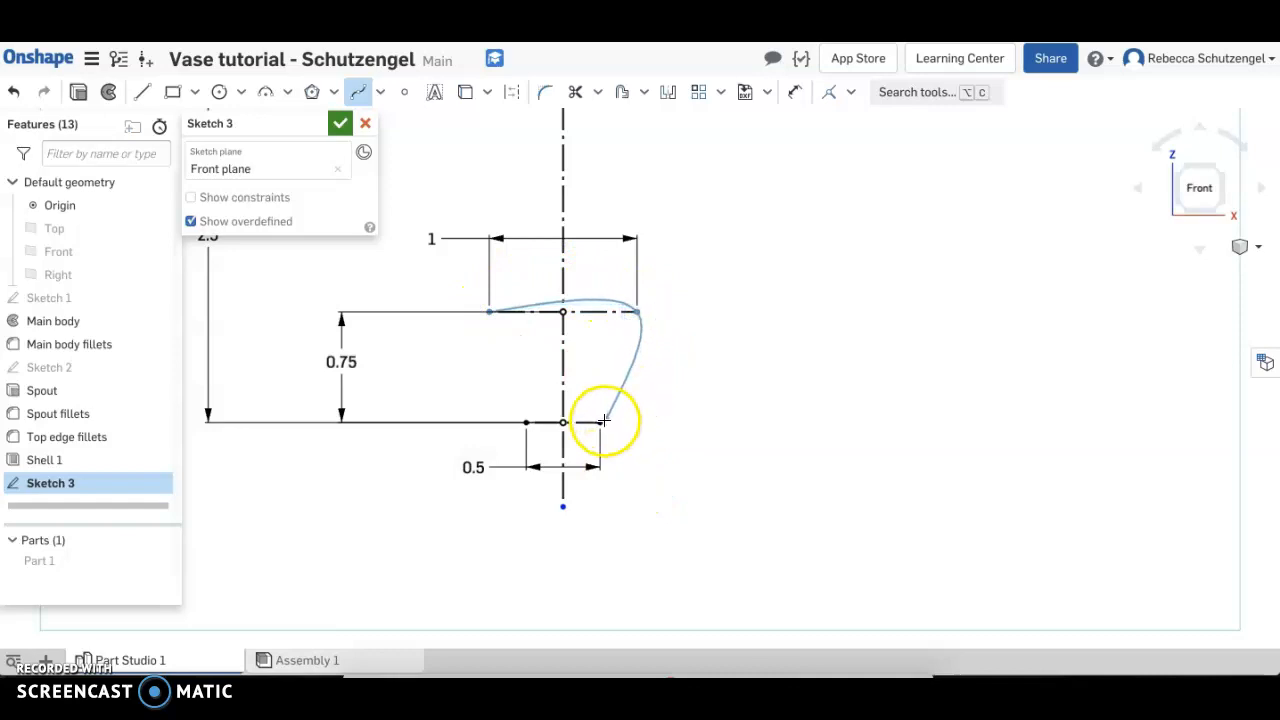
left_click(527, 424)
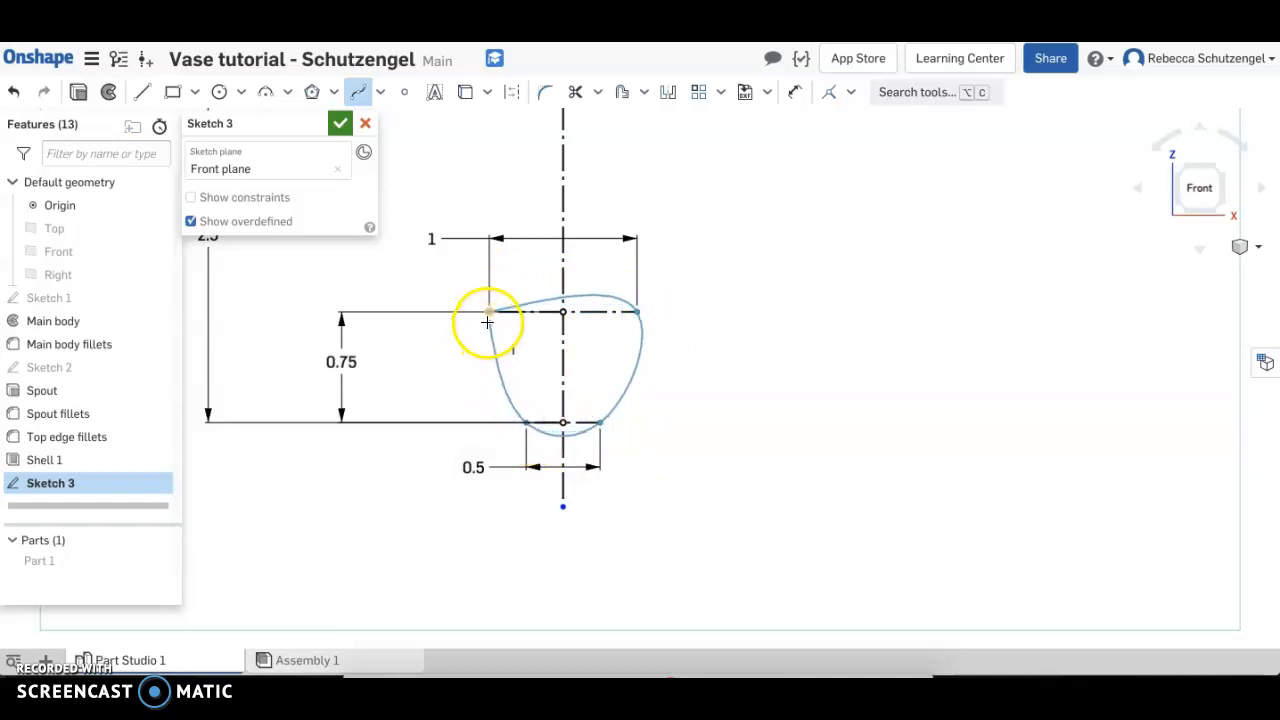
left_click(488, 316)
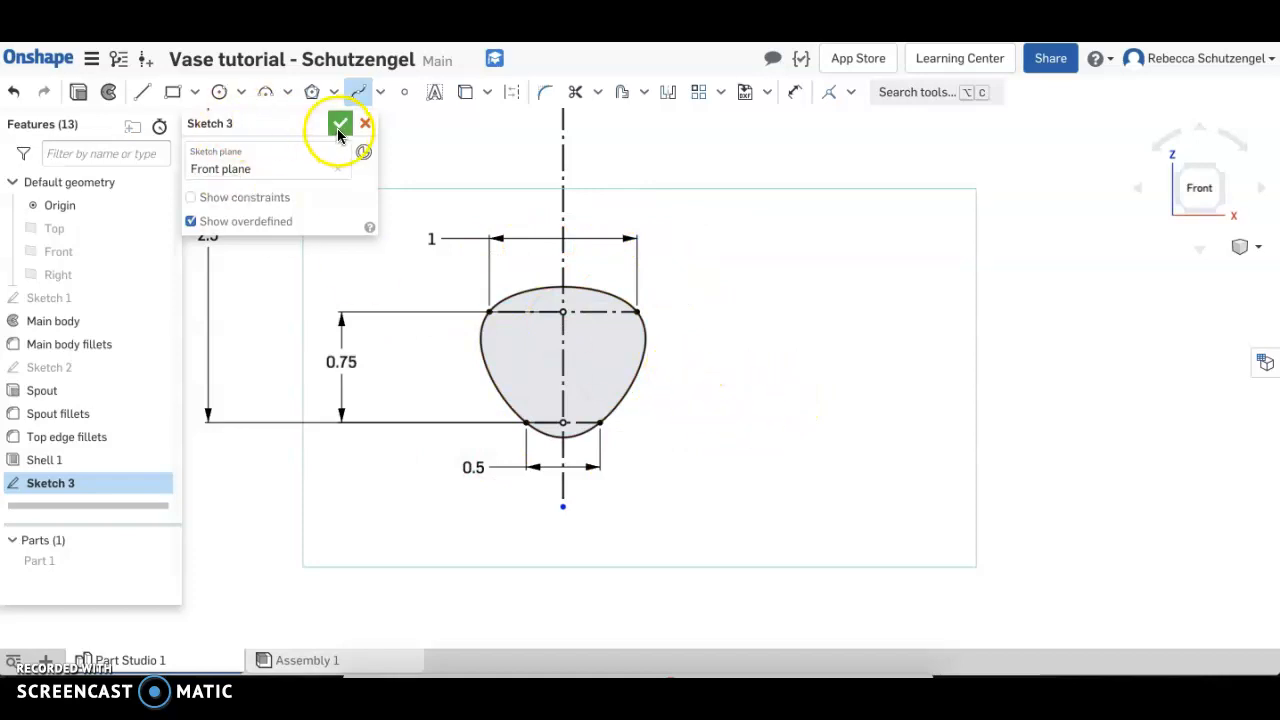
left_click(339, 124)
Show the hidden vase body, Part 1, again
scroll(405, 275, "down", 3)
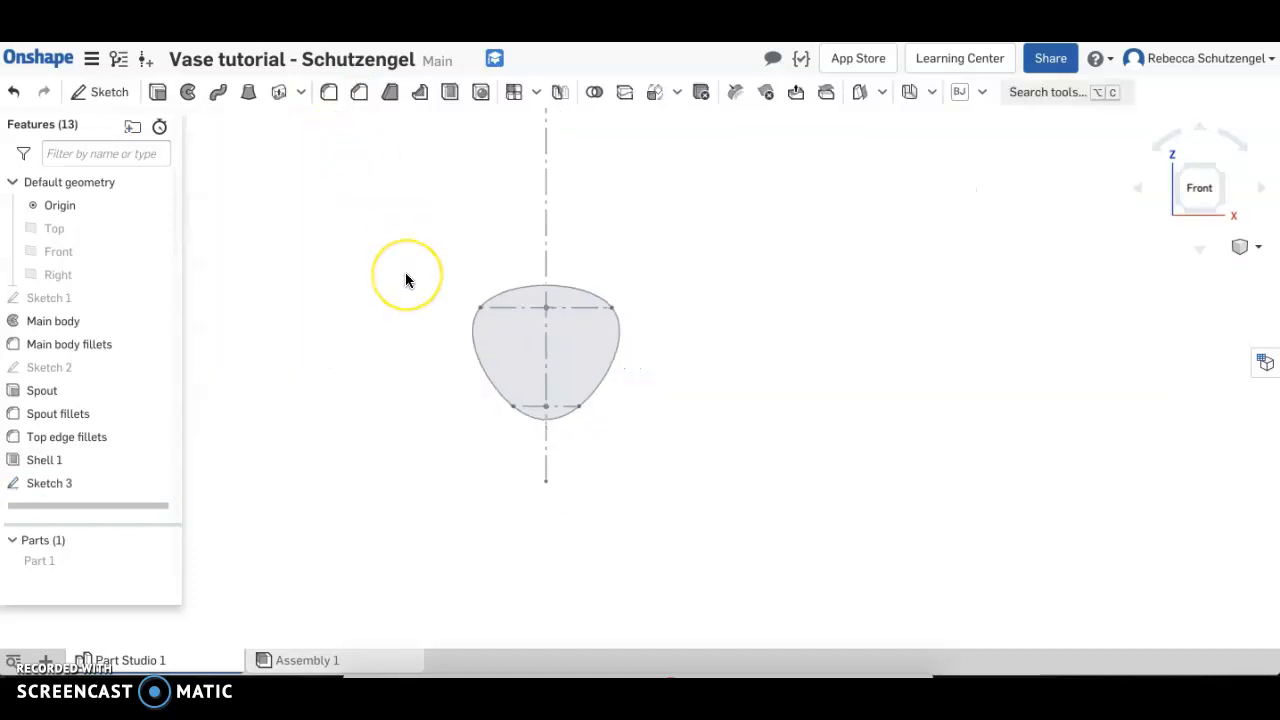
middle_click_drag(405, 280, 559, 317)
left_click(157, 561)
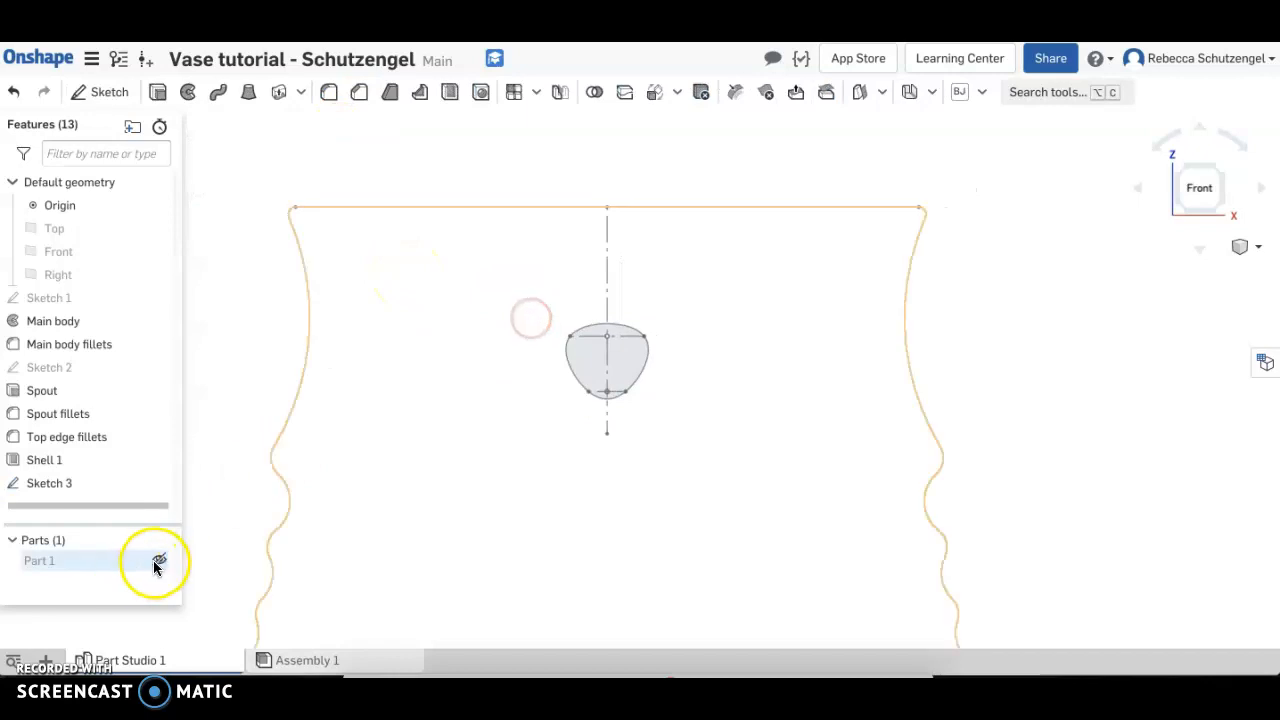
Orient the model to the Left view and start a new sketch on the Right plane
scroll(357, 463, "down", 3)
right_click_drag(506, 386, 500, 449)
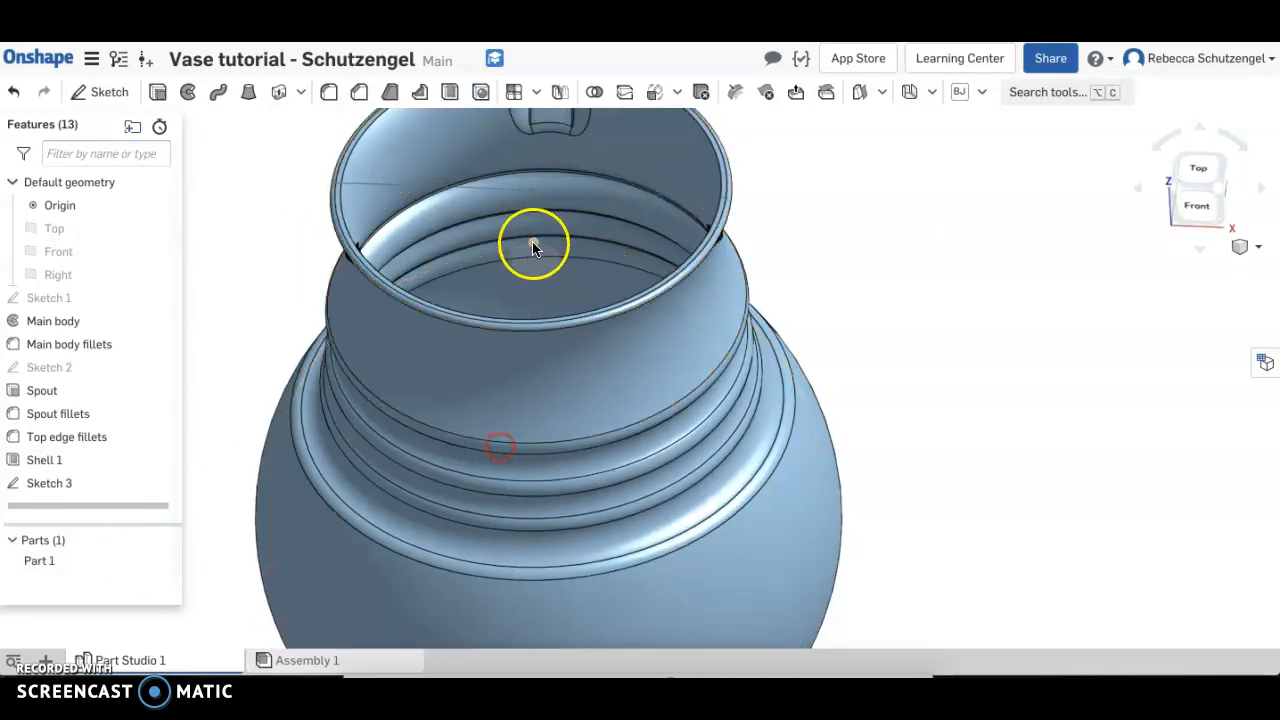
right_click_drag(596, 408, 742, 375)
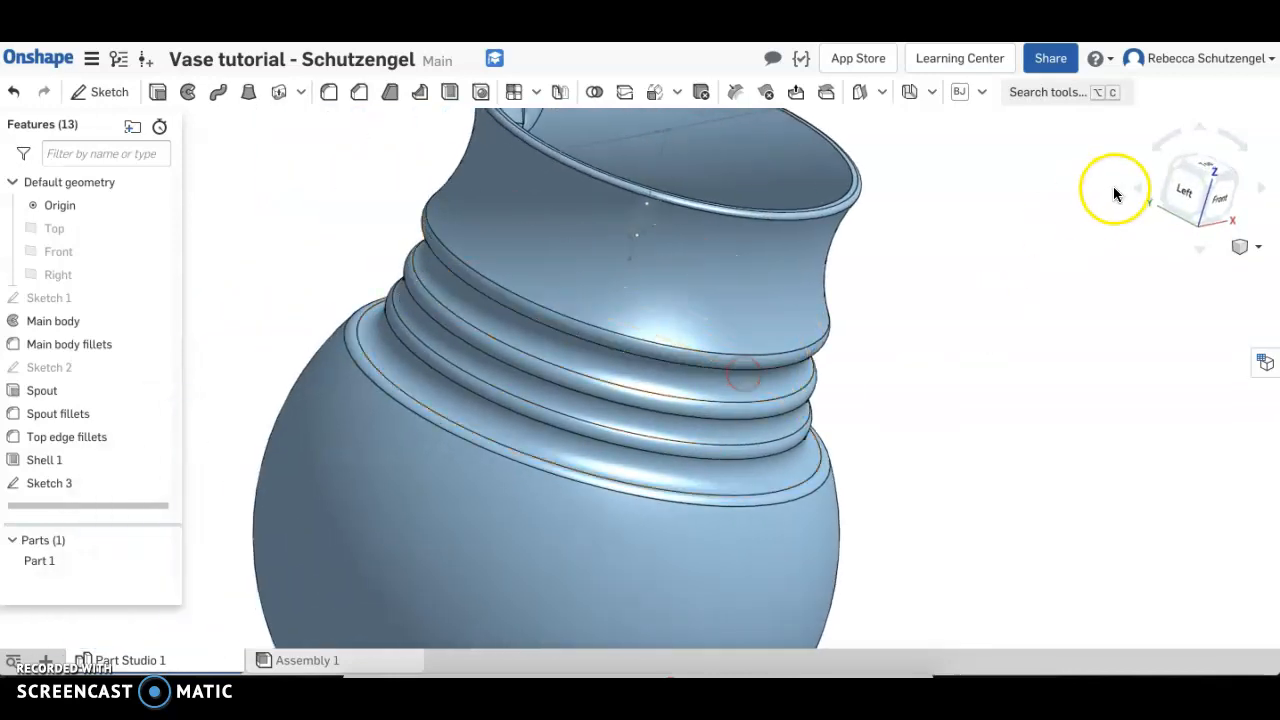
left_click(1180, 194)
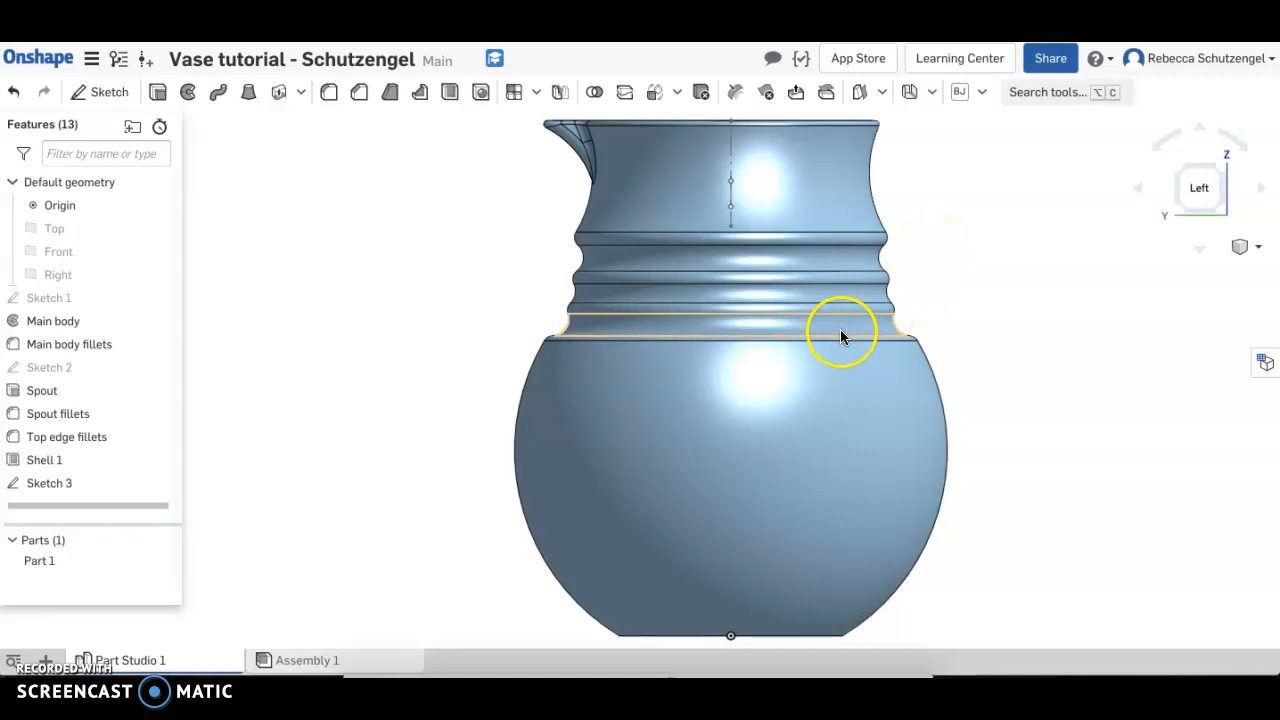
left_click(69, 274)
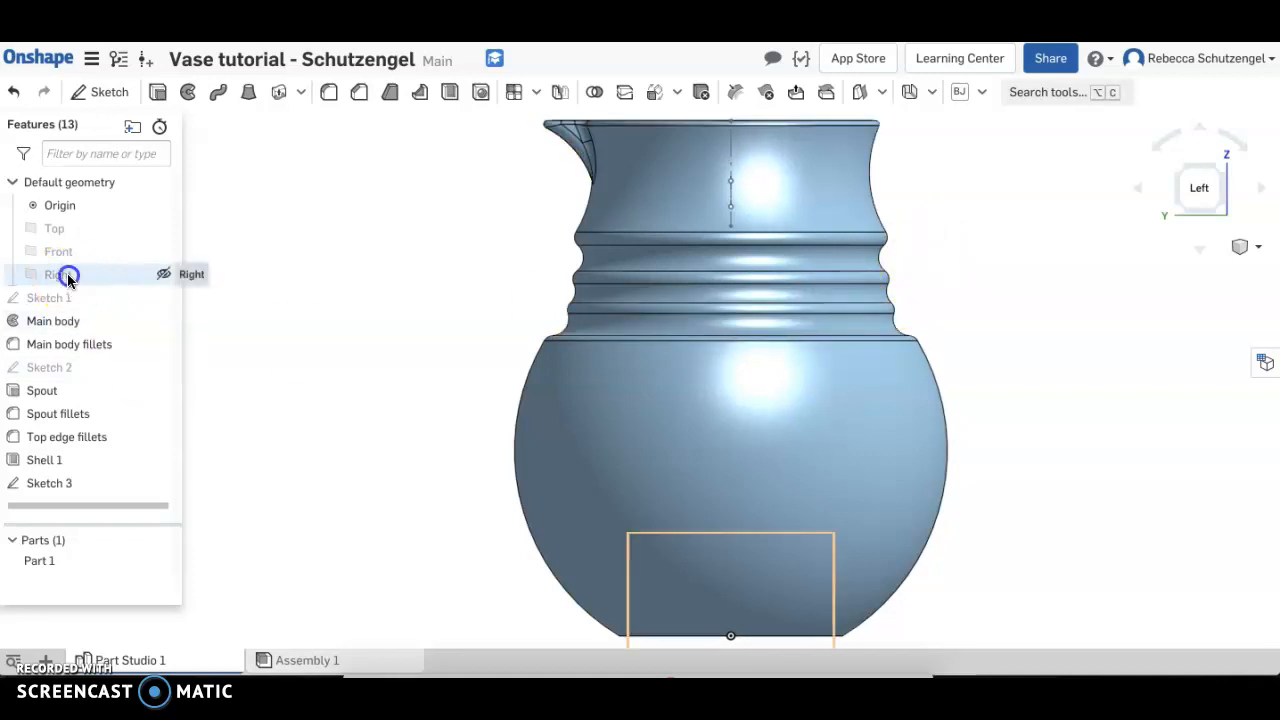
left_click(106, 92)
Project the midpoint of the handle profile's upper construction line into the Right plane sketch
middle_click_drag(380, 263, 280, 291)
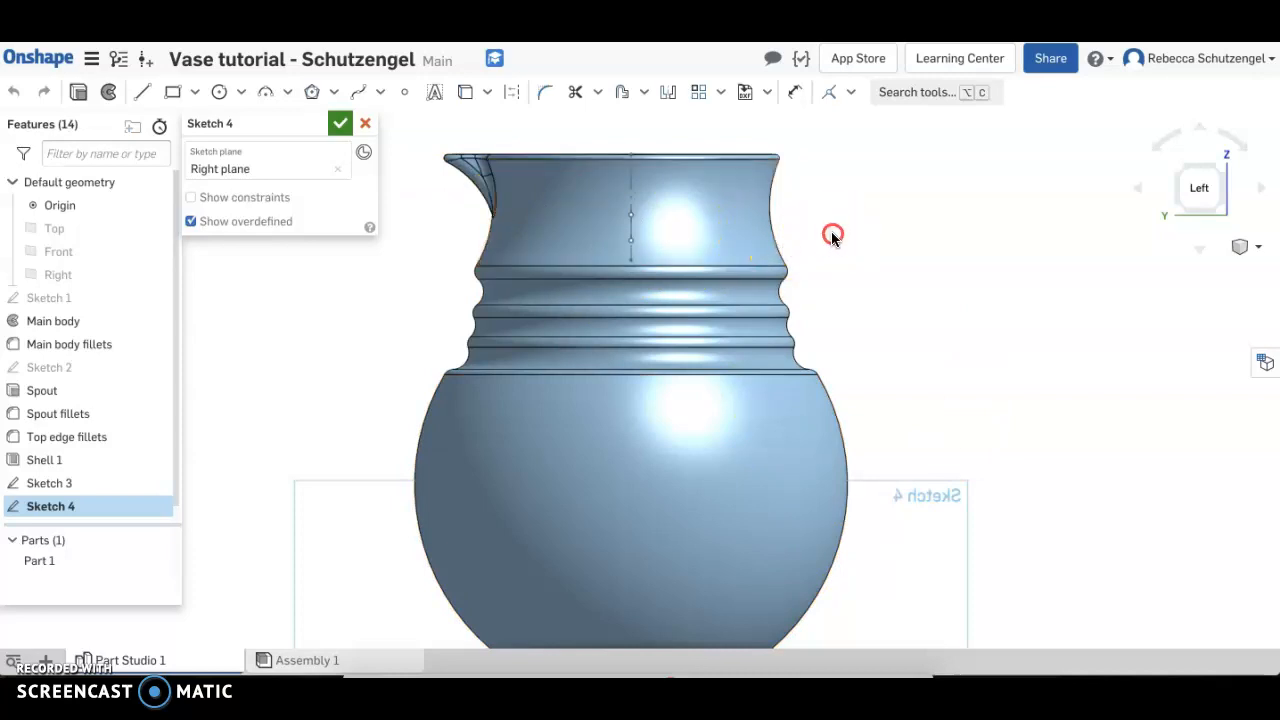
right_click_drag(831, 231, 823, 251)
mouse_move(720, 208)
right_mouse_down()
mouse_move(676, 314)
mouse_move(711, 303)
mouse_move(700, 332)
right_mouse_up()
left_click(610, 219)
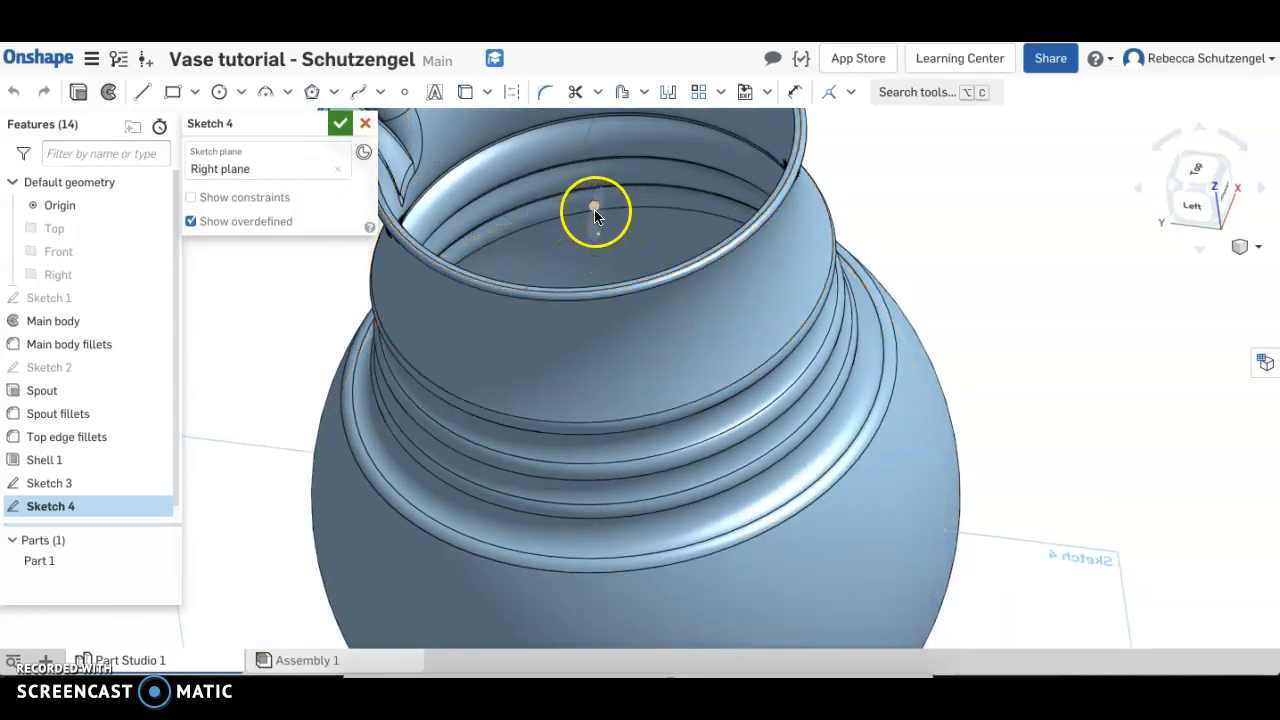
scroll(609, 220, "up", 5)
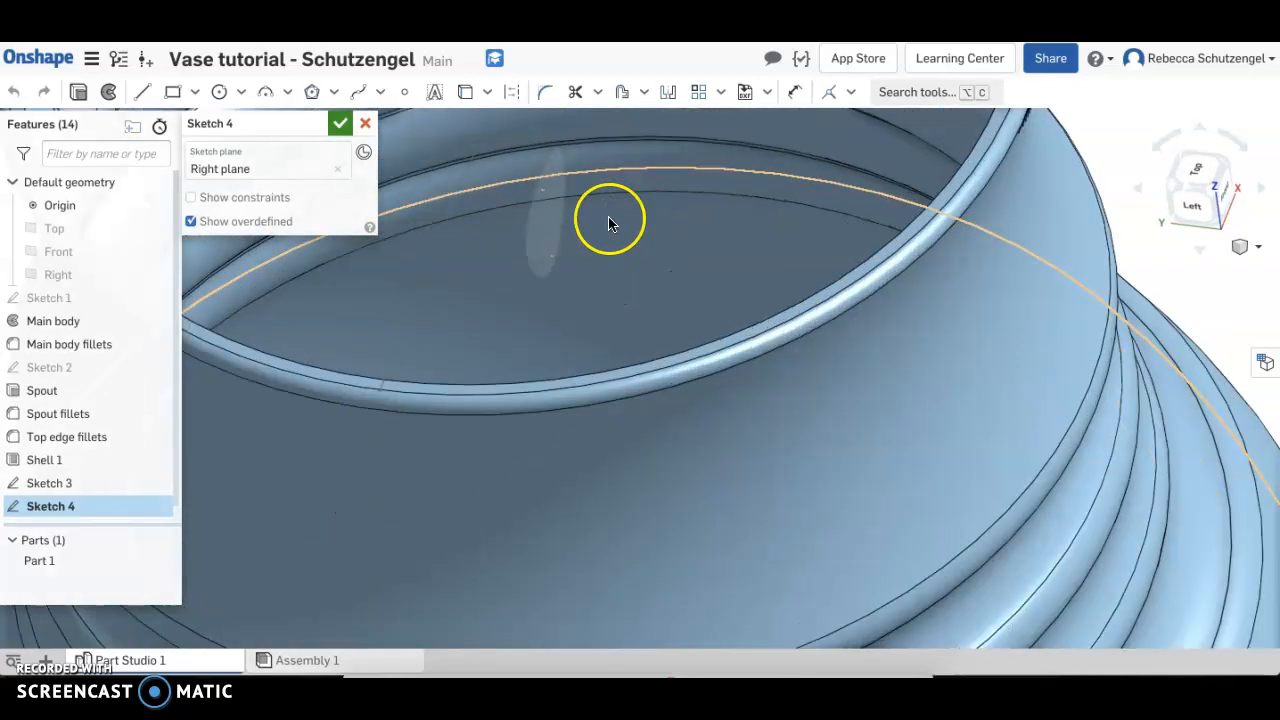
left_click(542, 192)
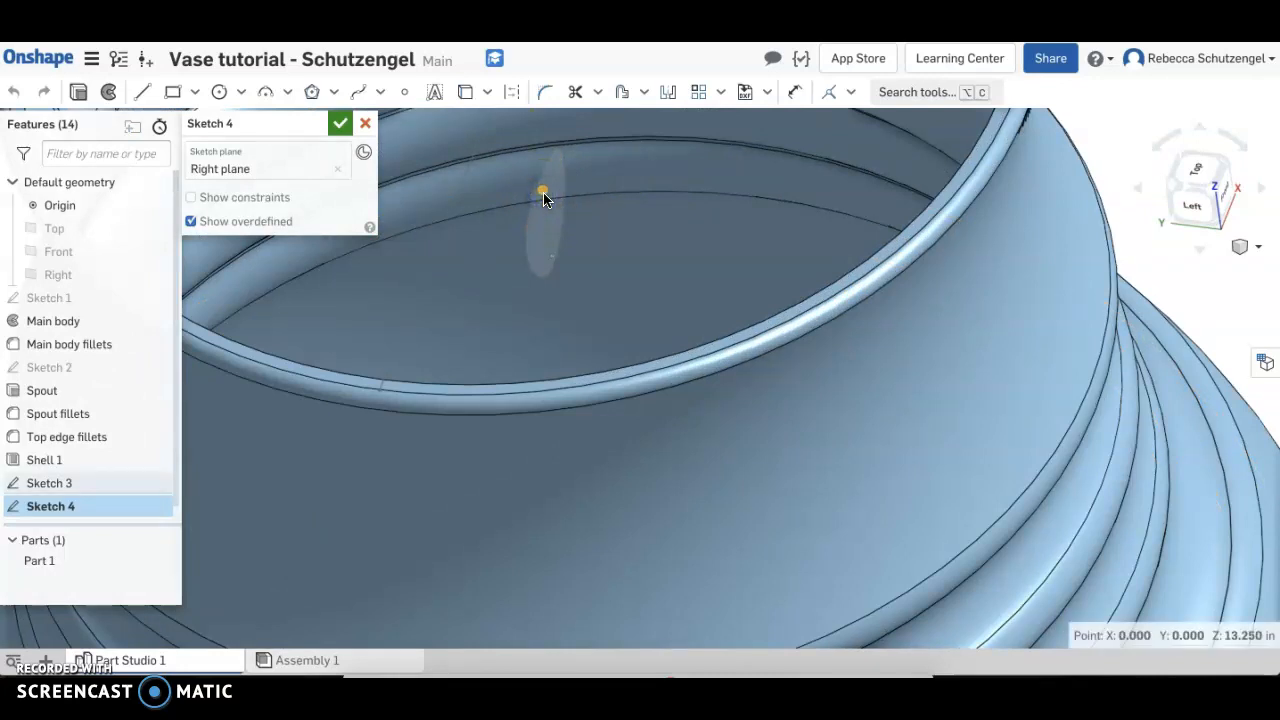
left_click(542, 194)
Hide Part 1 and Sketch 3, and return to the Left view
scroll(600, 280, "down", 5)
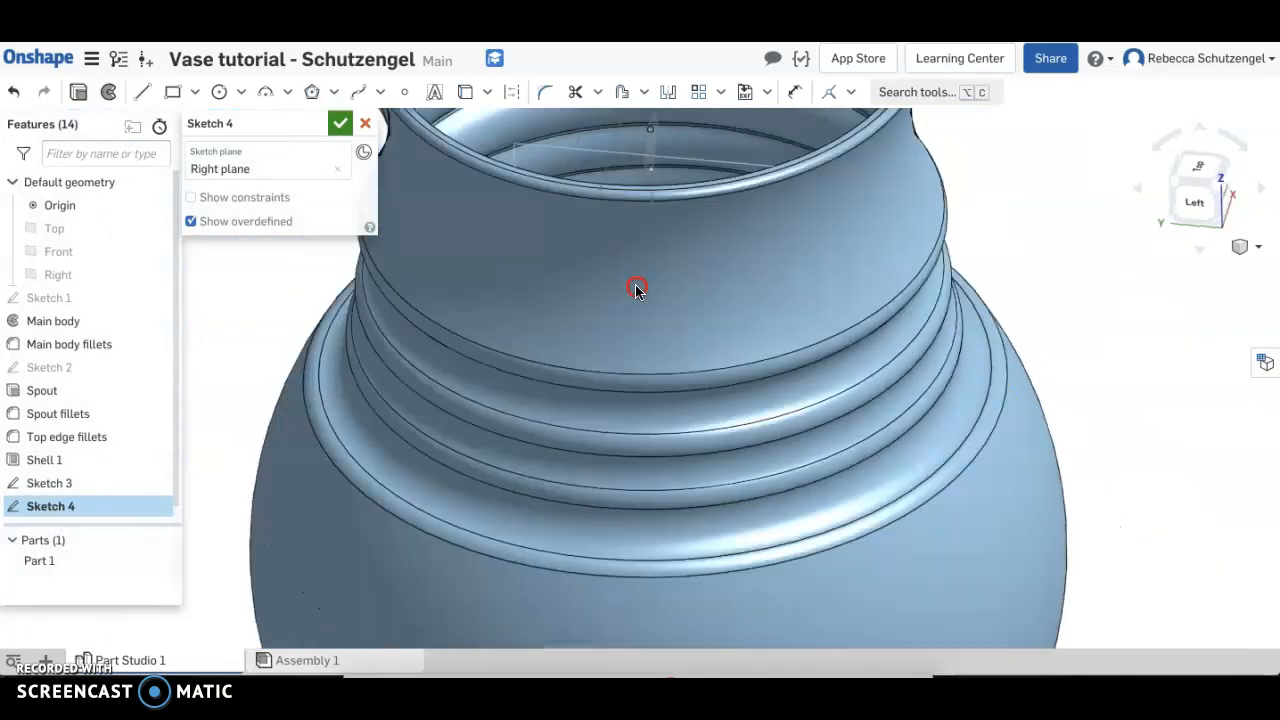
left_click(160, 560)
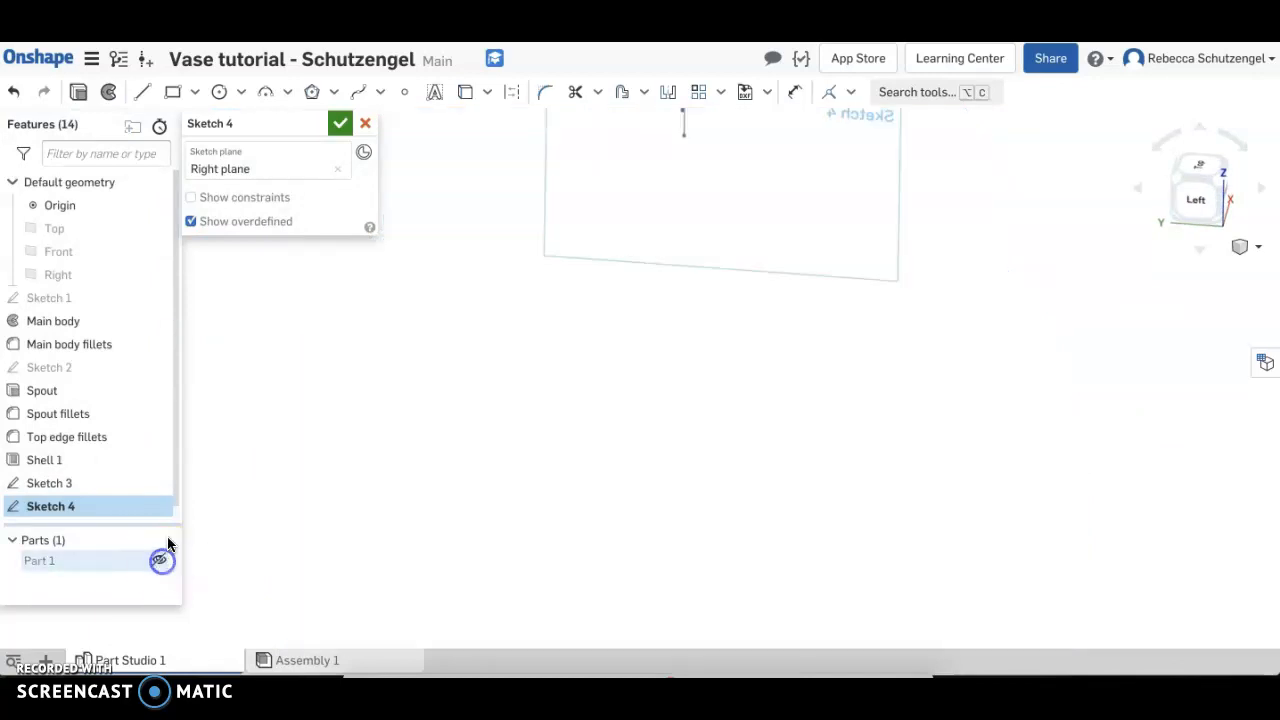
left_click(160, 483)
mouse_move(554, 503)
right_mouse_down()
mouse_move(594, 486)
mouse_move(541, 504)
right_mouse_up()
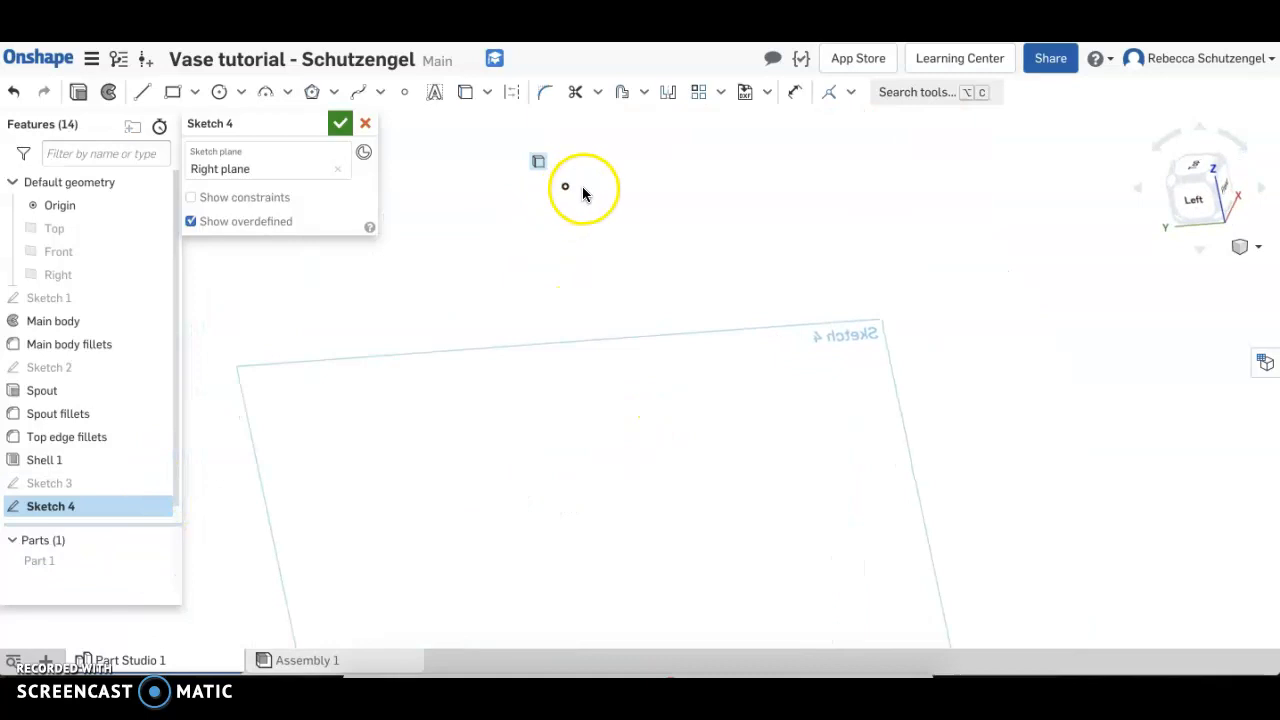
left_click(1190, 200)
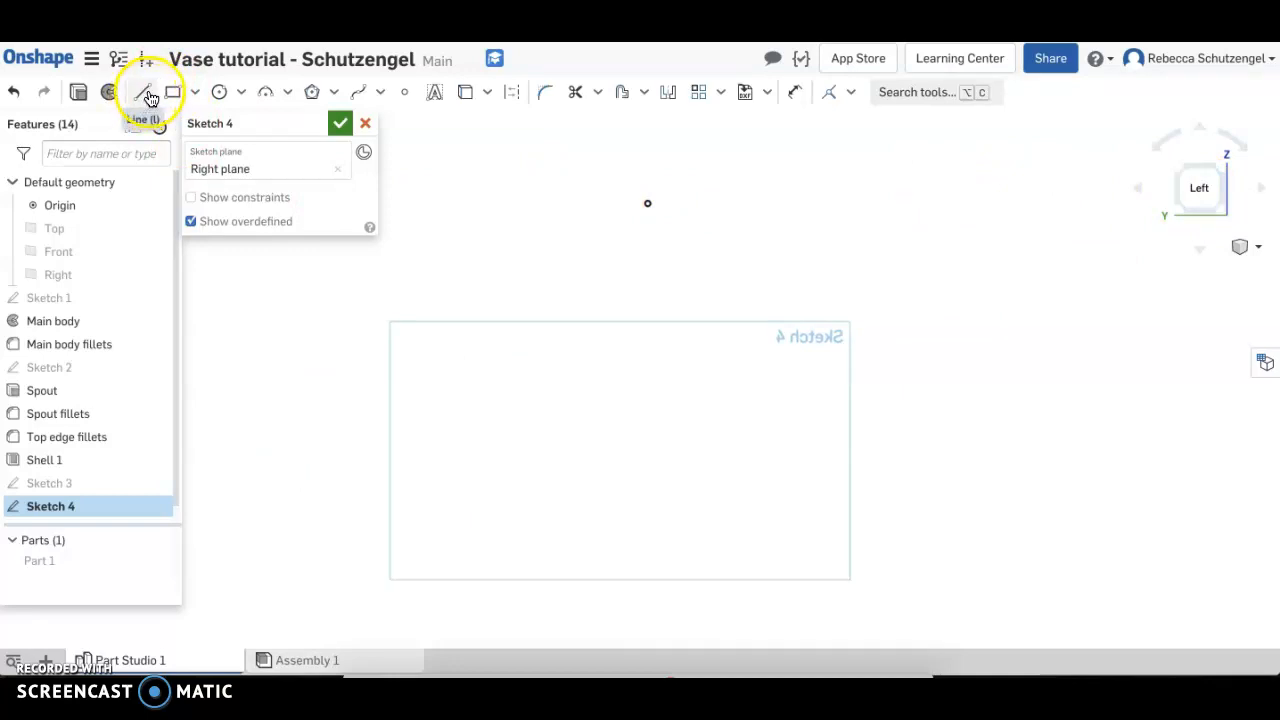
Draw a horizontal line about 5.6 in long from the projected point and another about 6.2 in long starting directly below the first line's midpoint
left_click(146, 93)
left_click(647, 203)
left_click(894, 203)
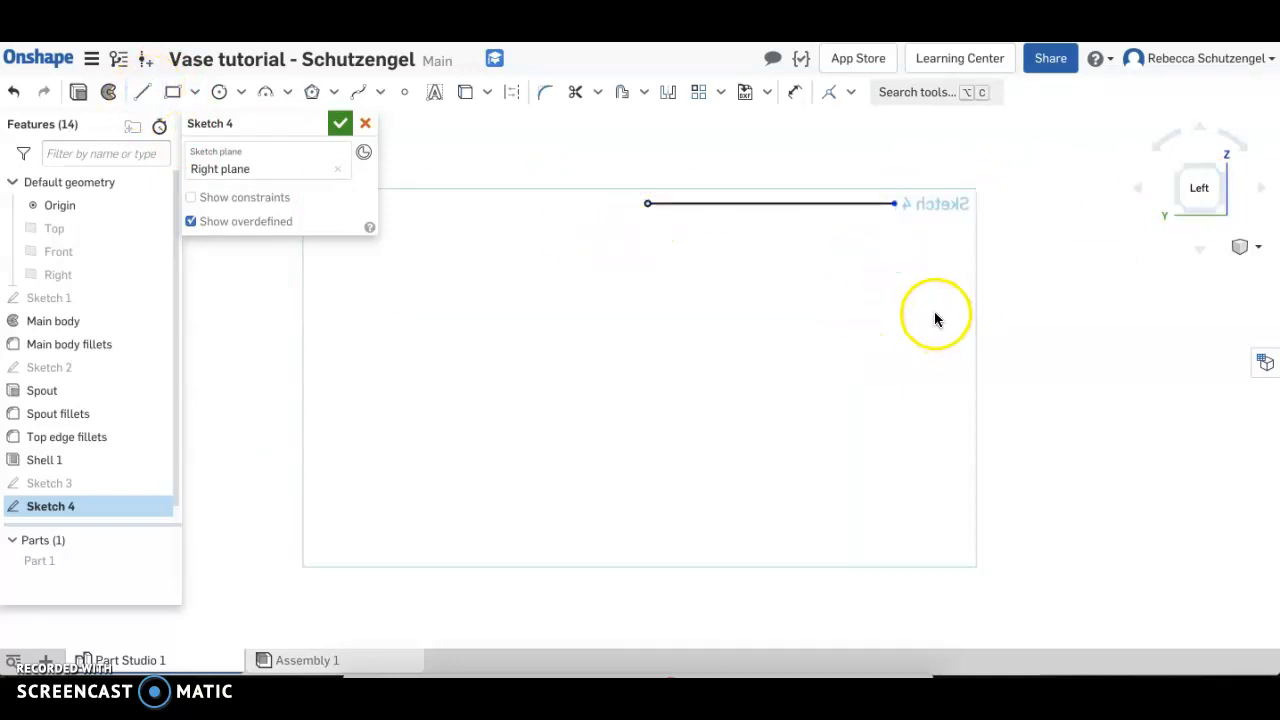
left_click(140, 90)
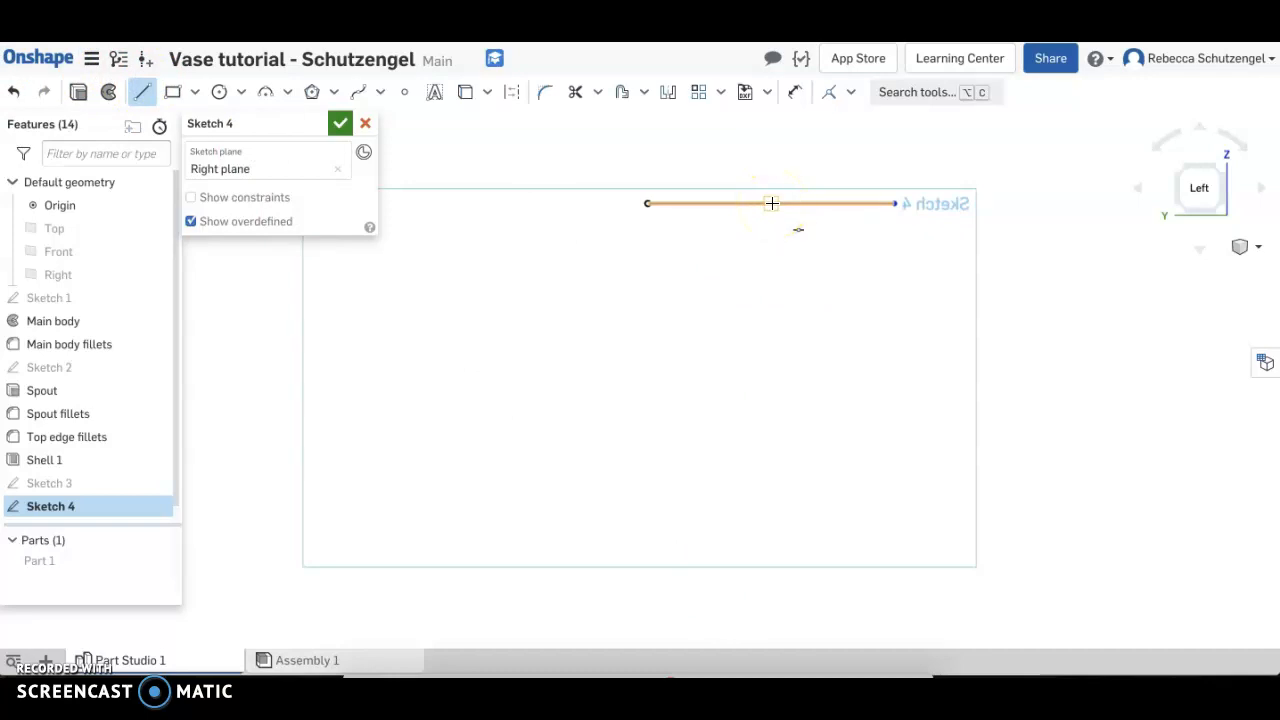
mouse_move(772, 203)
left_mouse_down()
mouse_move(771, 449)
mouse_move(774, 200)
mouse_move(771, 381)
mouse_move(980, 369)
mouse_move(1045, 385)
left_mouse_up()
left_click(1047, 381)
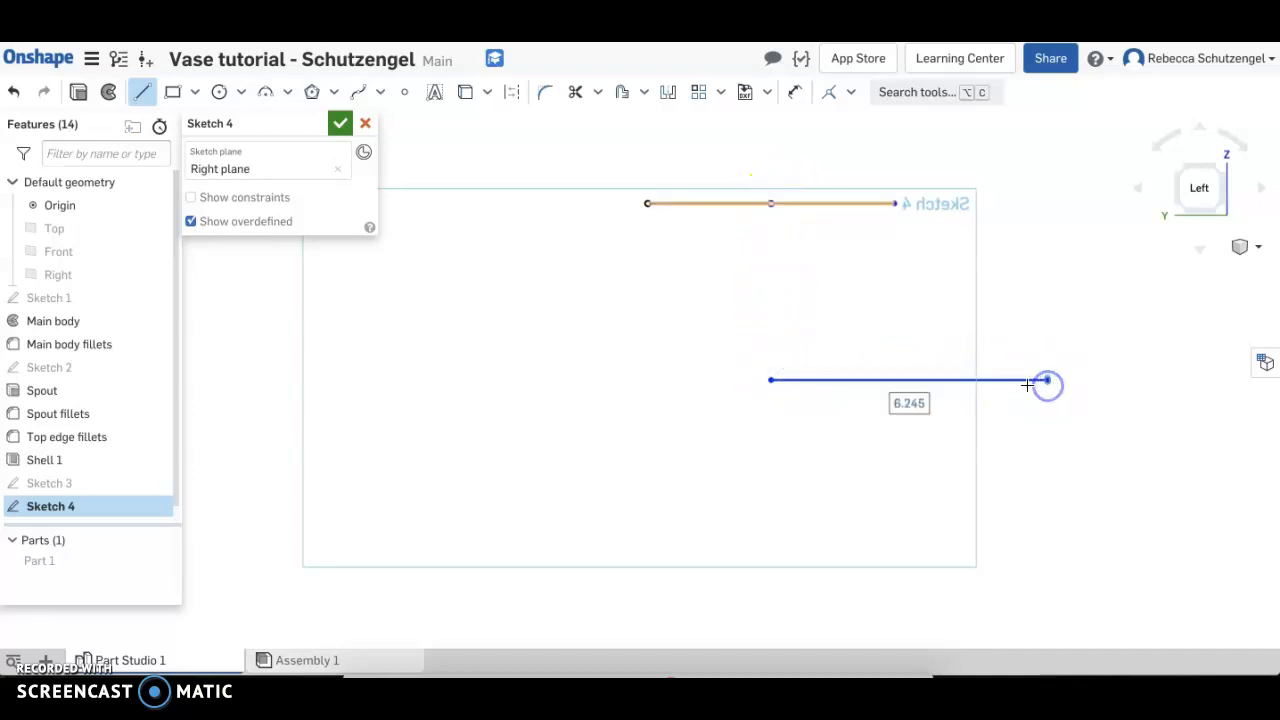
key("Escape")
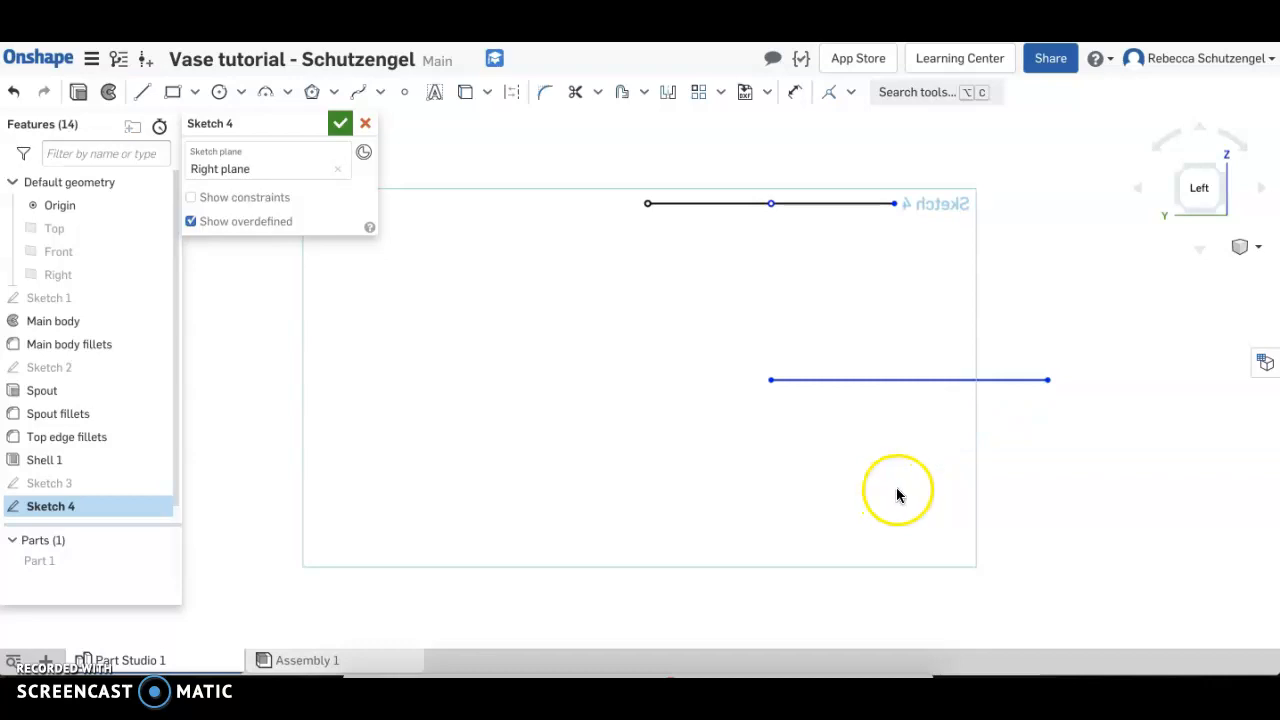
Dimension the upper horizontal line as 4 in and the lower horizontal line as 4.4 in
key("d")
left_click(705, 203)
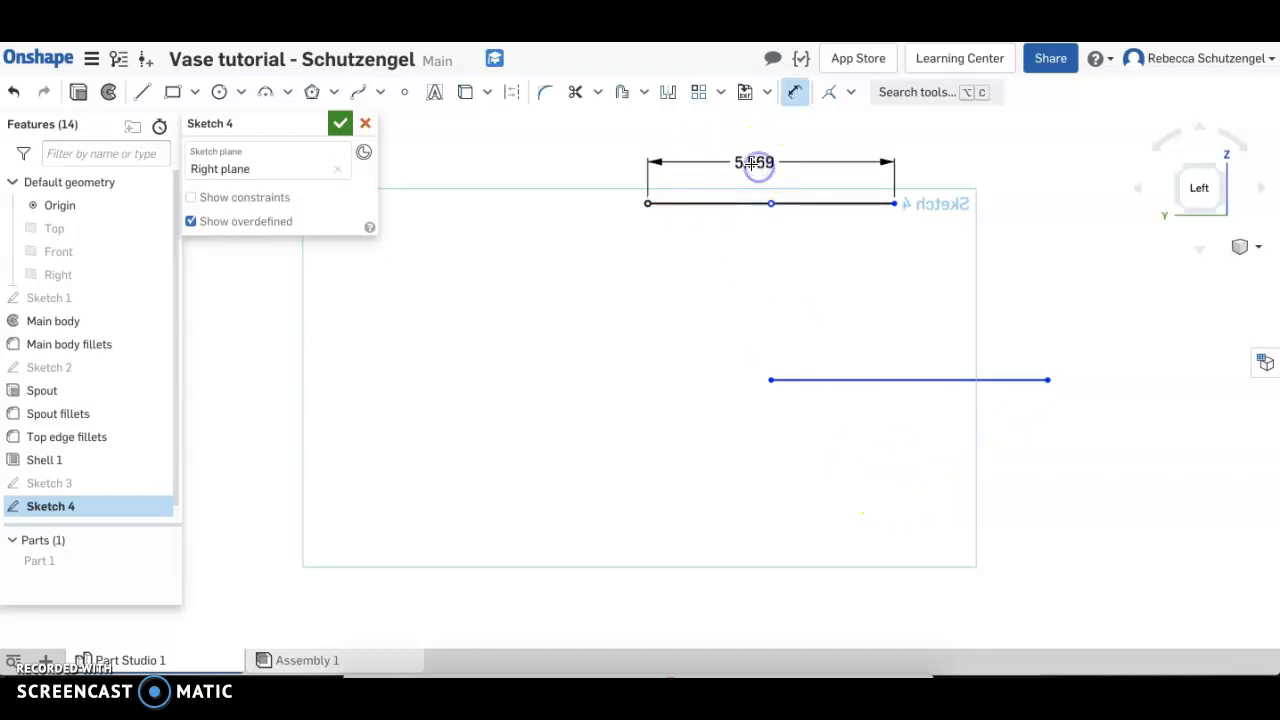
left_click(755, 163)
double_click(748, 166)
type("4")
key("Return")
left_click_drag(791, 332, 840, 385)
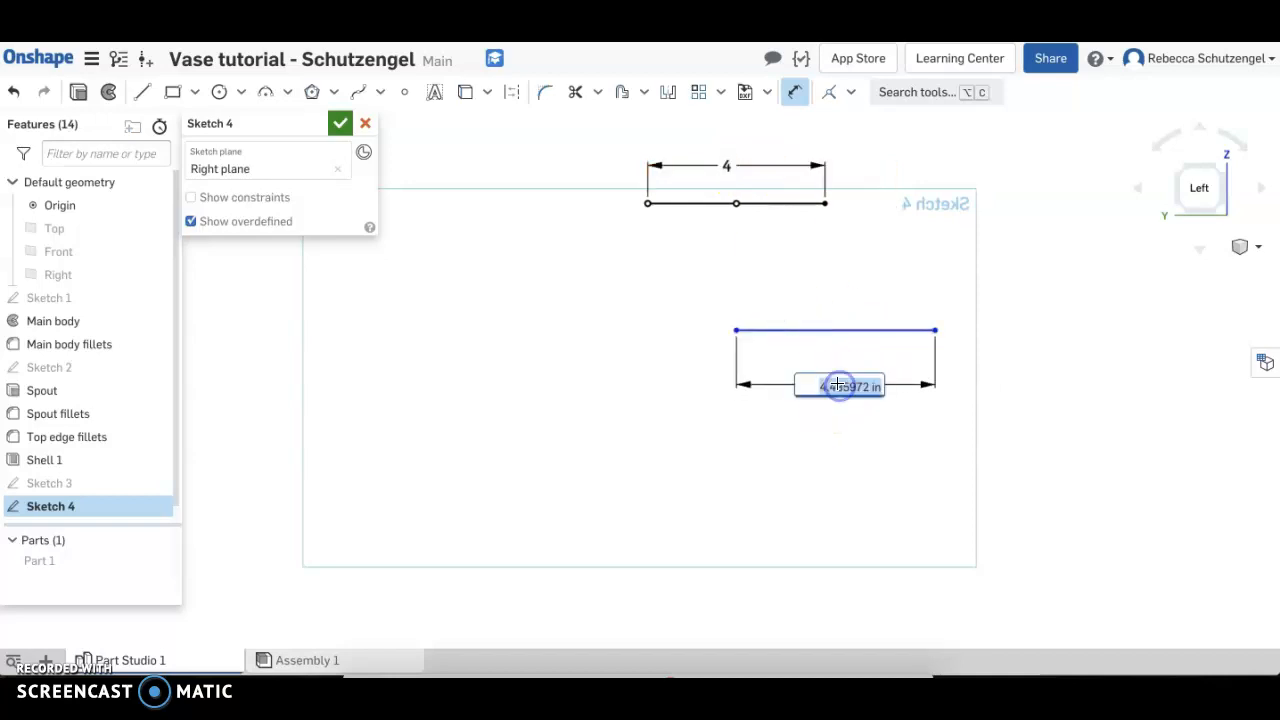
type("4.4")
key("Return")
Dimension the vertical distance between the two horizontal lines as 7 in
left_click(706, 203)
left_click(799, 325)
left_click(603, 265)
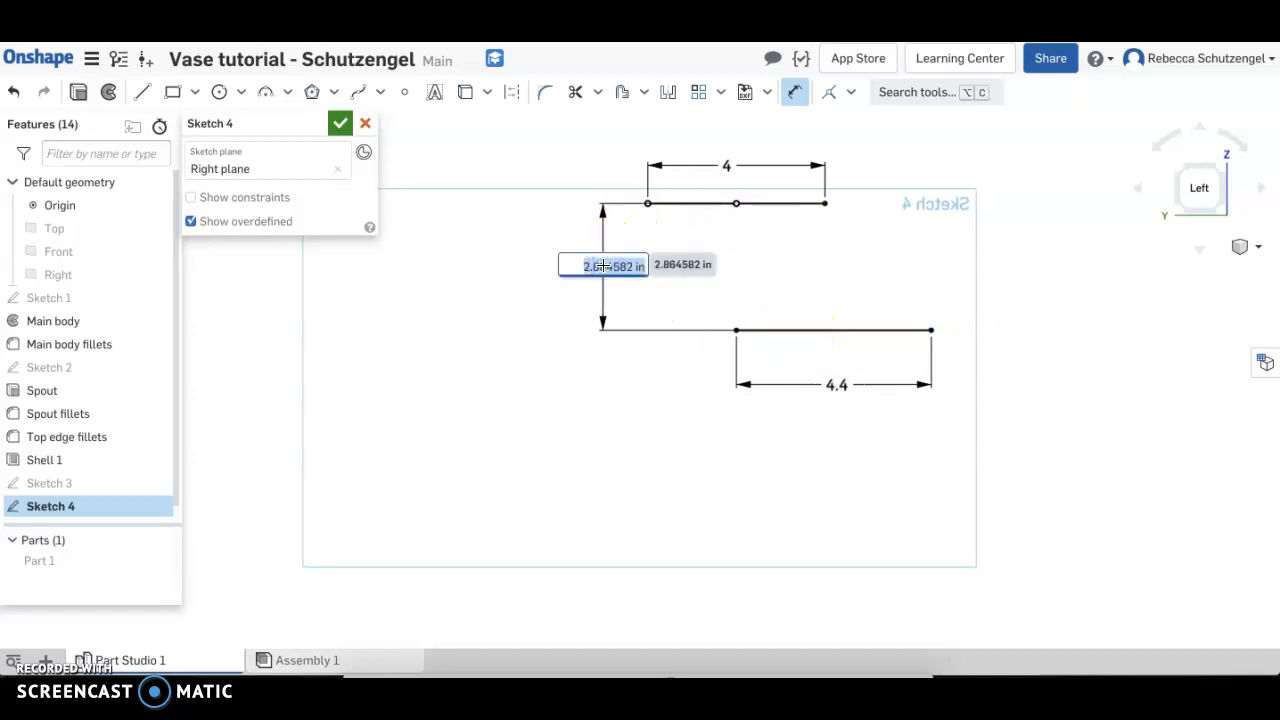
type("7")
key("Return")
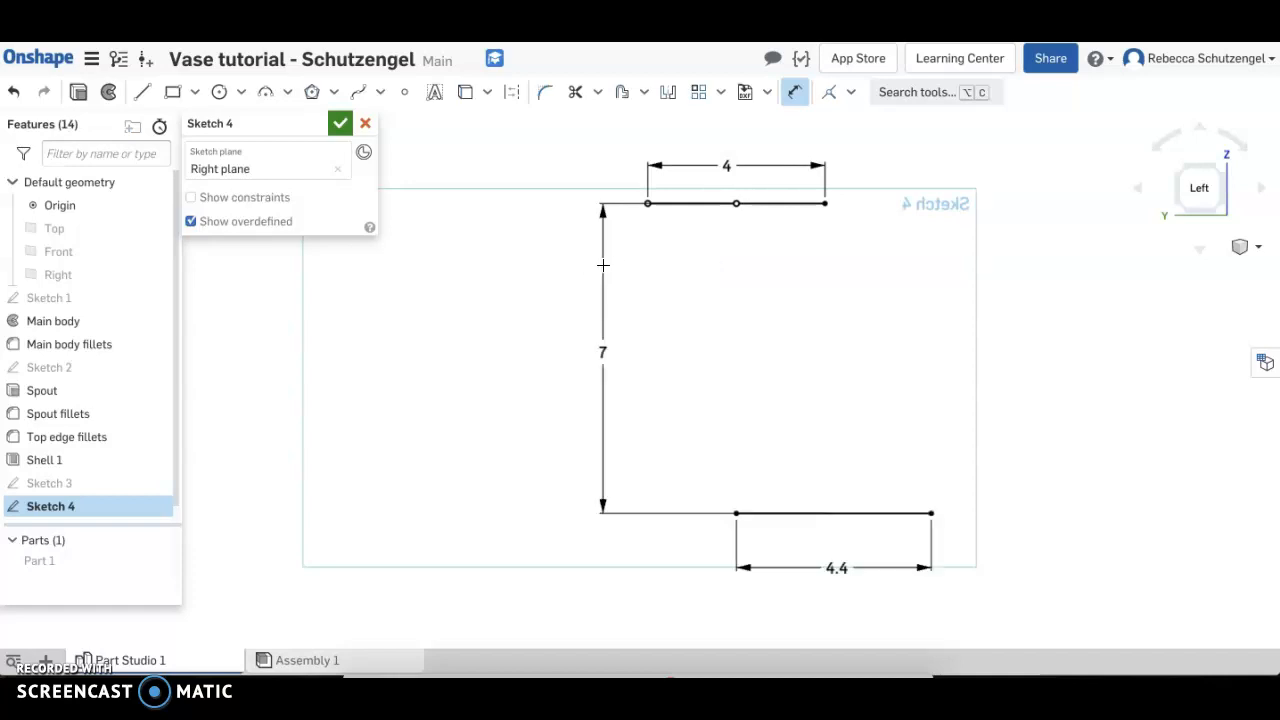
middle_click_drag(783, 403, 703, 403)
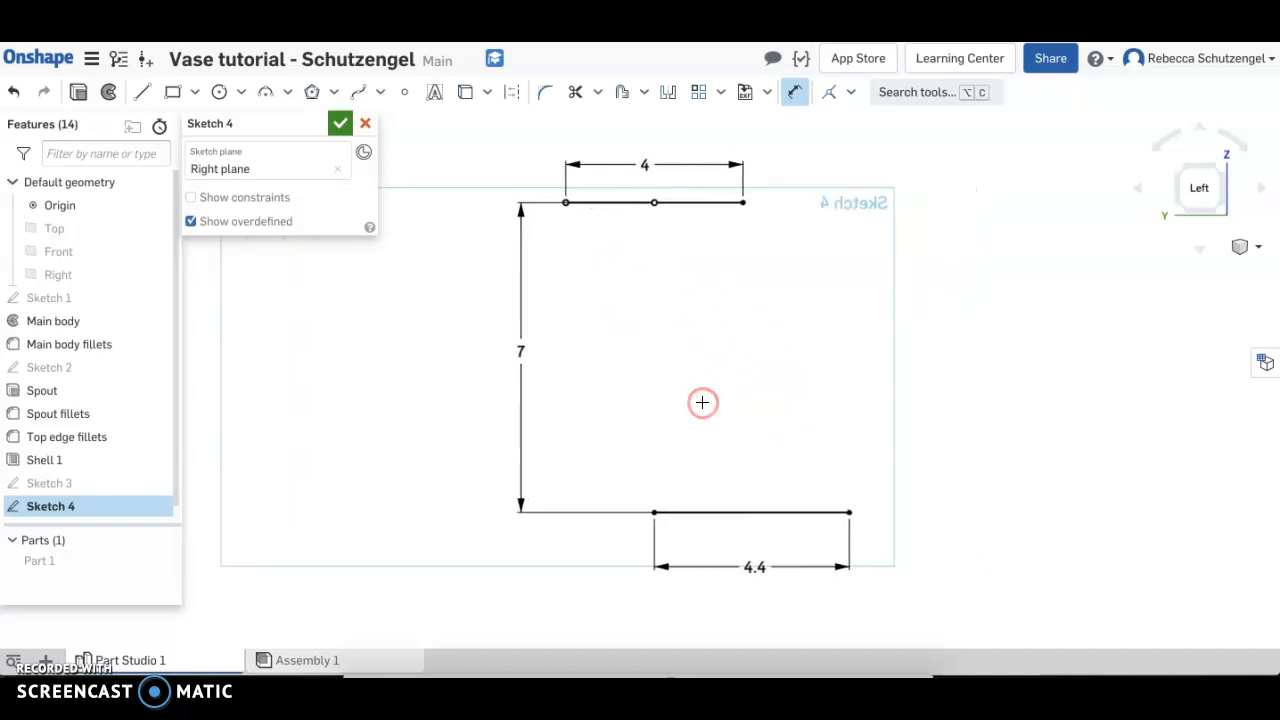